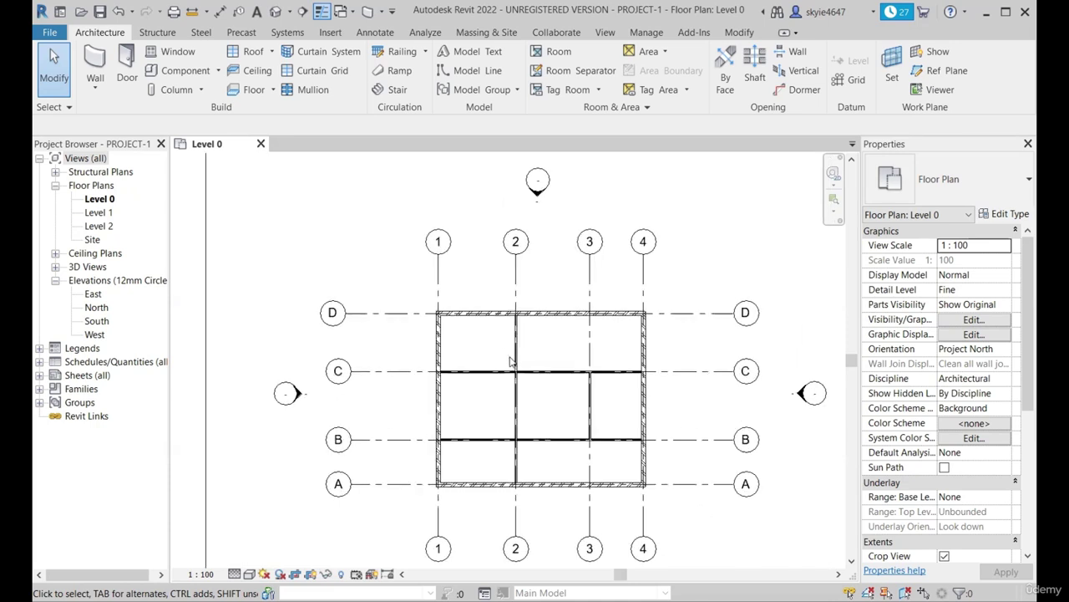
{"action": "scroll", "coordinate": [510, 368], "scroll_direction": "up", "scroll_amount": 2}
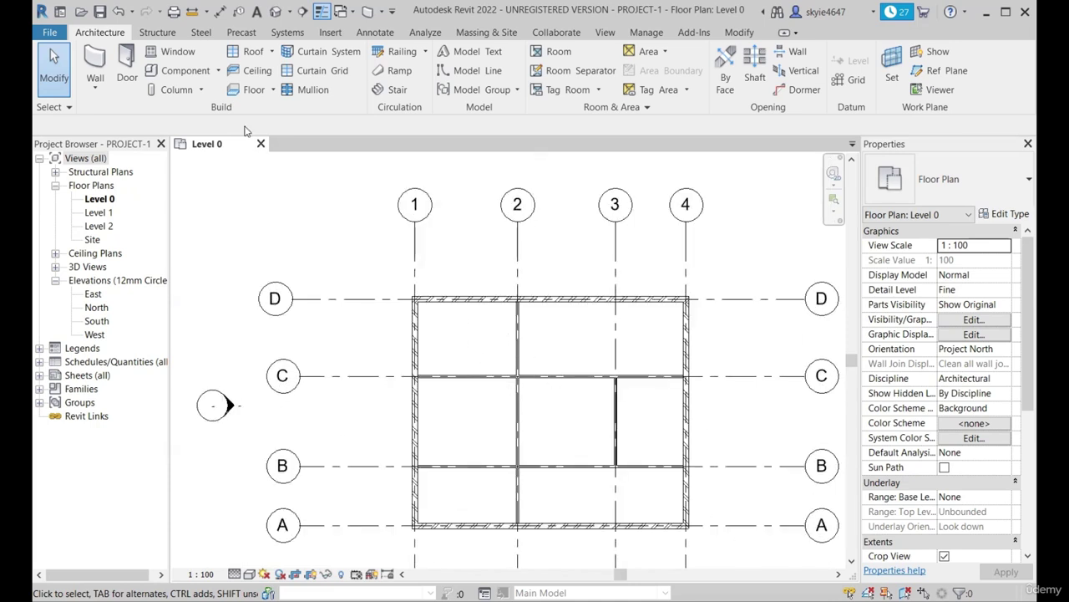
{"action": "scroll", "coordinate": [455, 328], "scroll_direction": "down", "scroll_amount": 1}
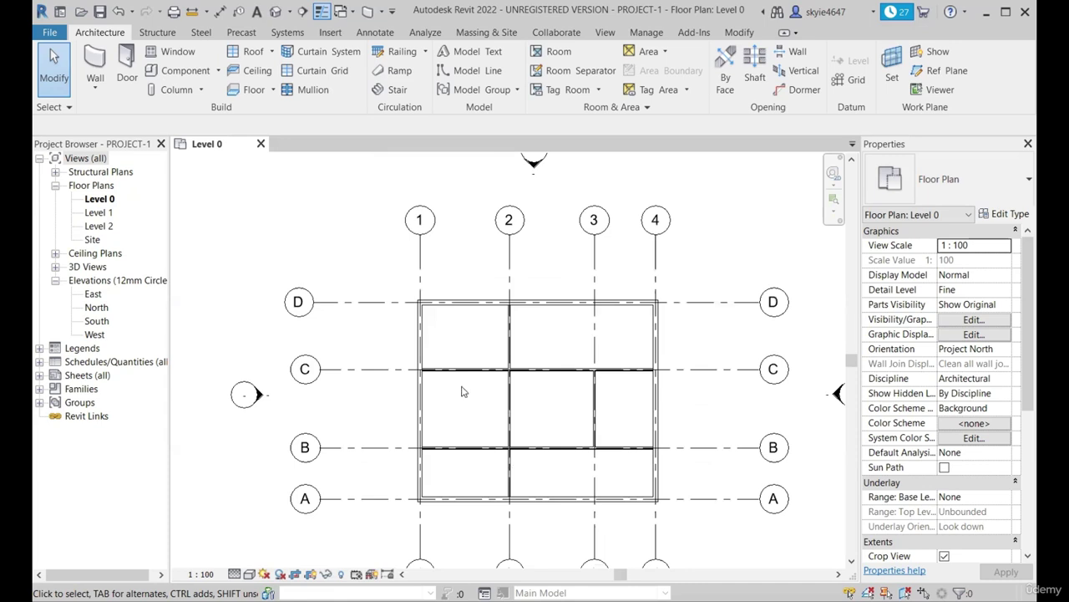
{"action": "scroll", "coordinate": [569, 274], "scroll_direction": "up", "scroll_amount": 1}
{"action": "scroll", "coordinate": [465, 331], "scroll_direction": "down", "scroll_amount": 1}
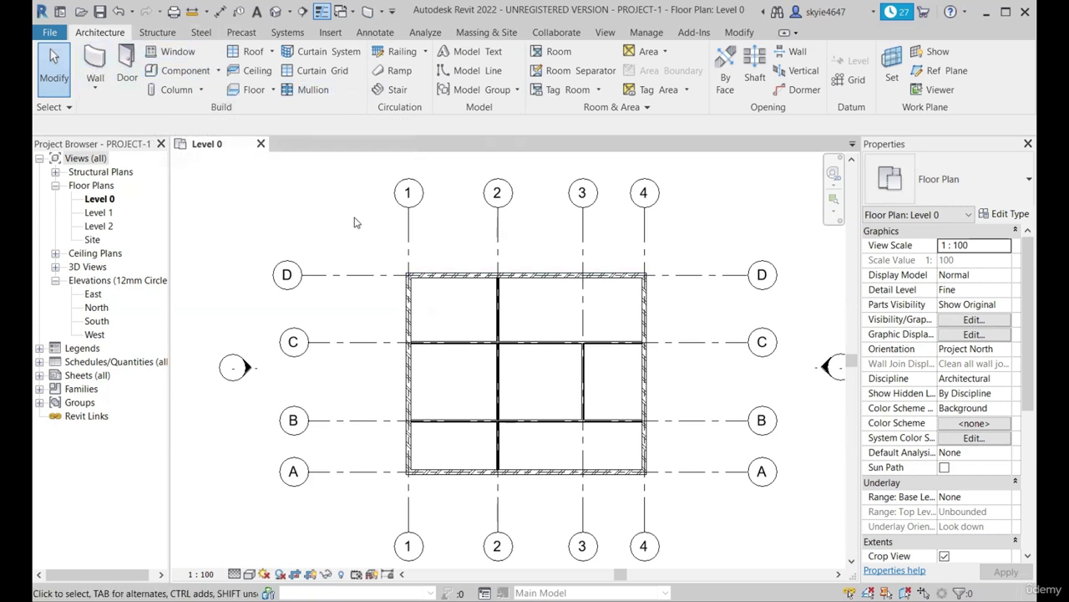
{"action": "scroll", "coordinate": [552, 377], "scroll_direction": "up", "scroll_amount": 2}
{"action": "scroll", "coordinate": [514, 251], "scroll_direction": "down", "scroll_amount": 1}
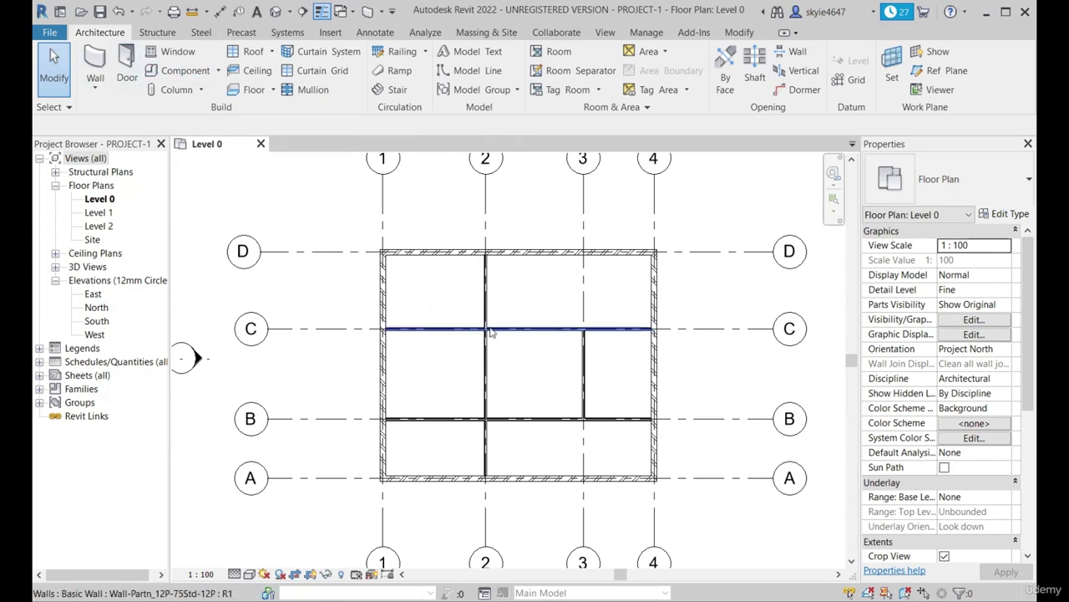
- Start placing a door and choose the Doors_ExtDbl_Flush type in size 1510x2110mm
{"action": "left_click", "coordinate": [127, 73]}
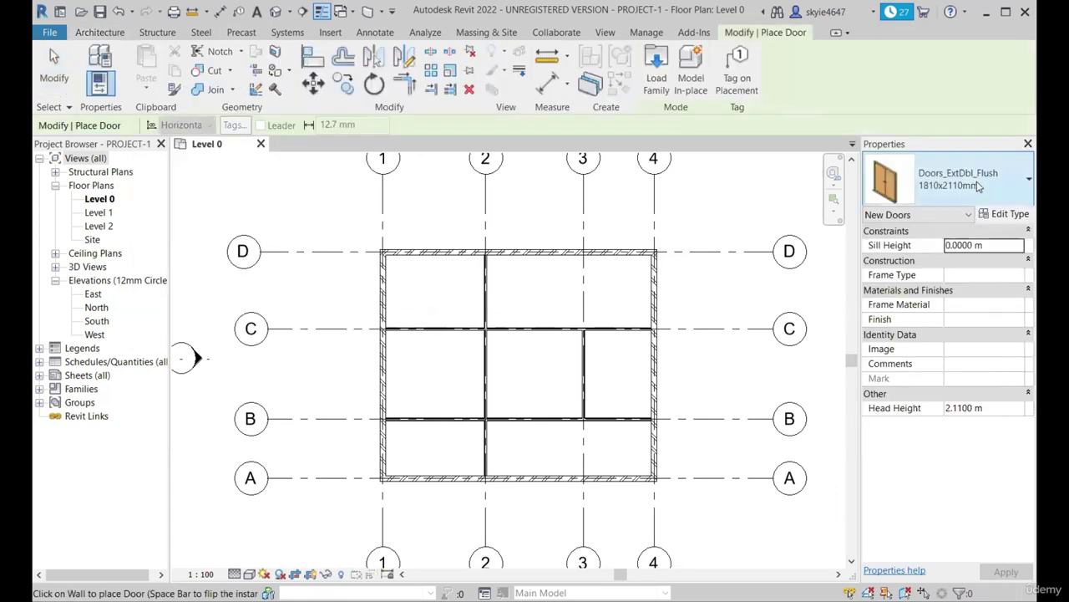
{"action": "left_click", "coordinate": [978, 185]}
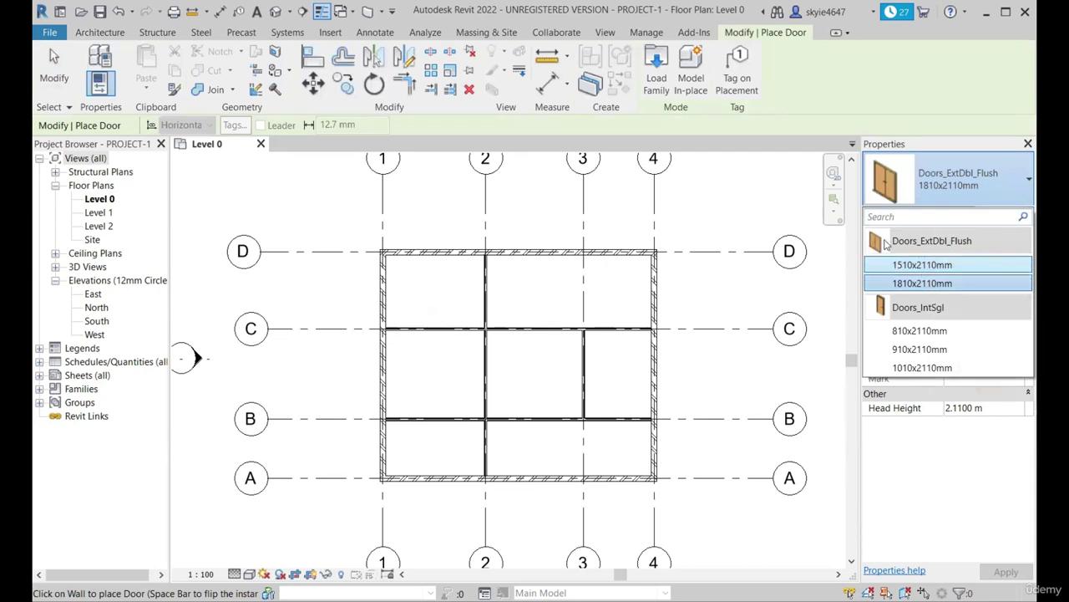
{"action": "mouse_move", "coordinate": [876, 308]}
{"action": "scroll", "coordinate": [400, 380], "scroll_direction": "up", "scroll_amount": 1}
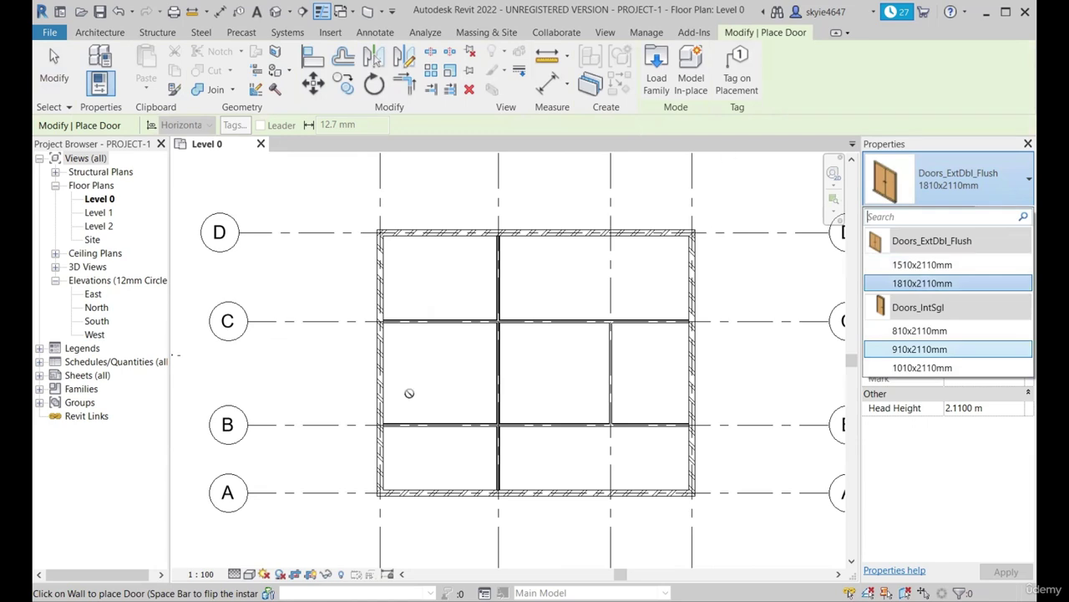
{"action": "scroll", "coordinate": [411, 361], "scroll_direction": "down", "scroll_amount": 1}
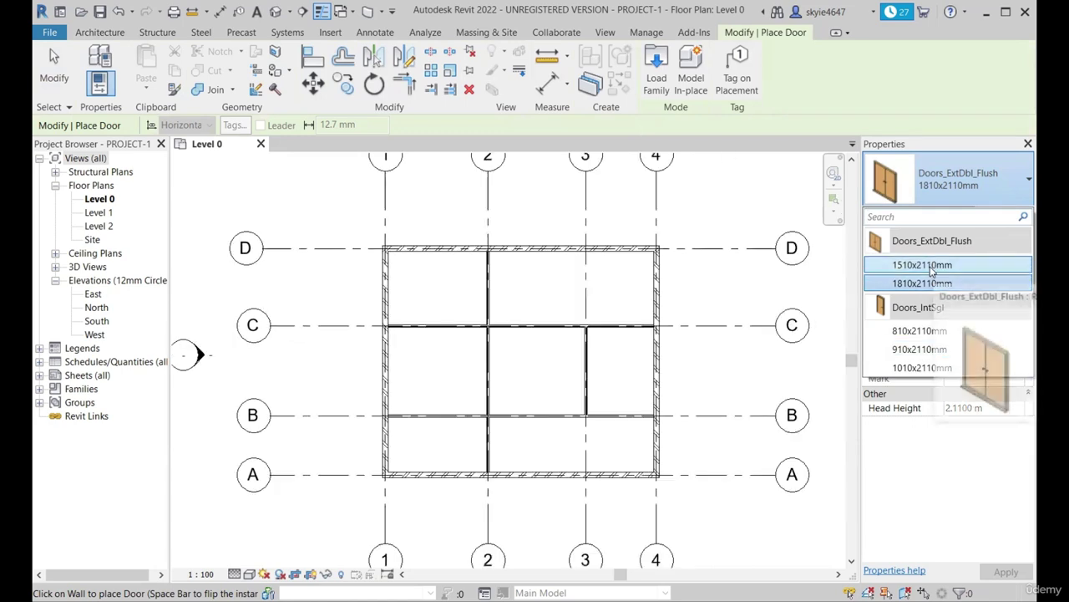
{"action": "left_click", "coordinate": [915, 271]}
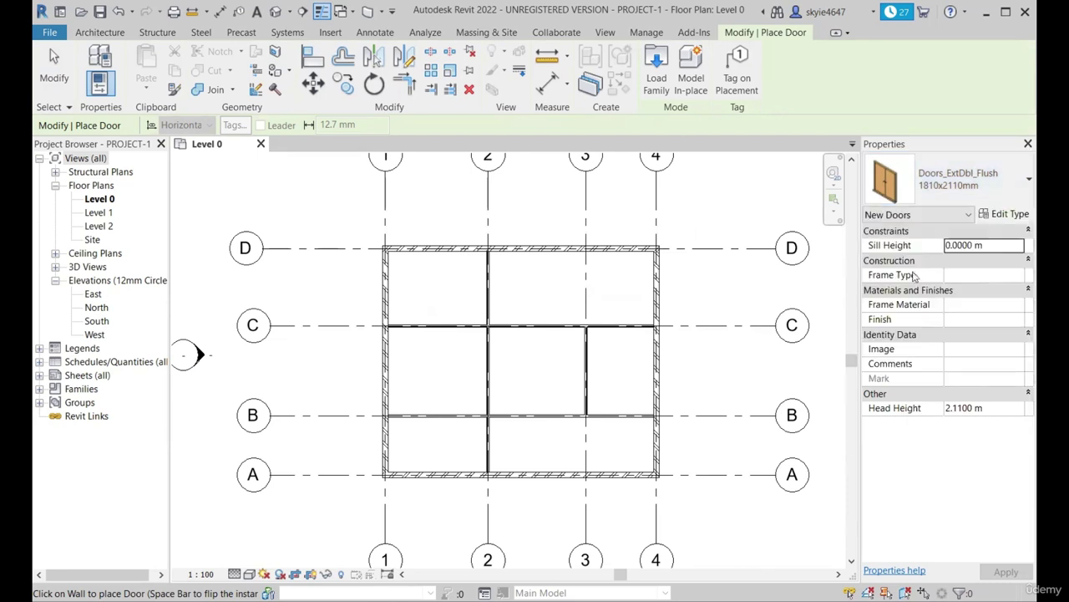
- Place the double door in the exterior wall on grid 1 between grids B and C, about 0.7 m from the partition on grid C
{"action": "scroll", "coordinate": [355, 376], "scroll_direction": "up", "scroll_amount": 2}
{"action": "scroll", "coordinate": [441, 361], "scroll_direction": "down", "scroll_amount": 2}
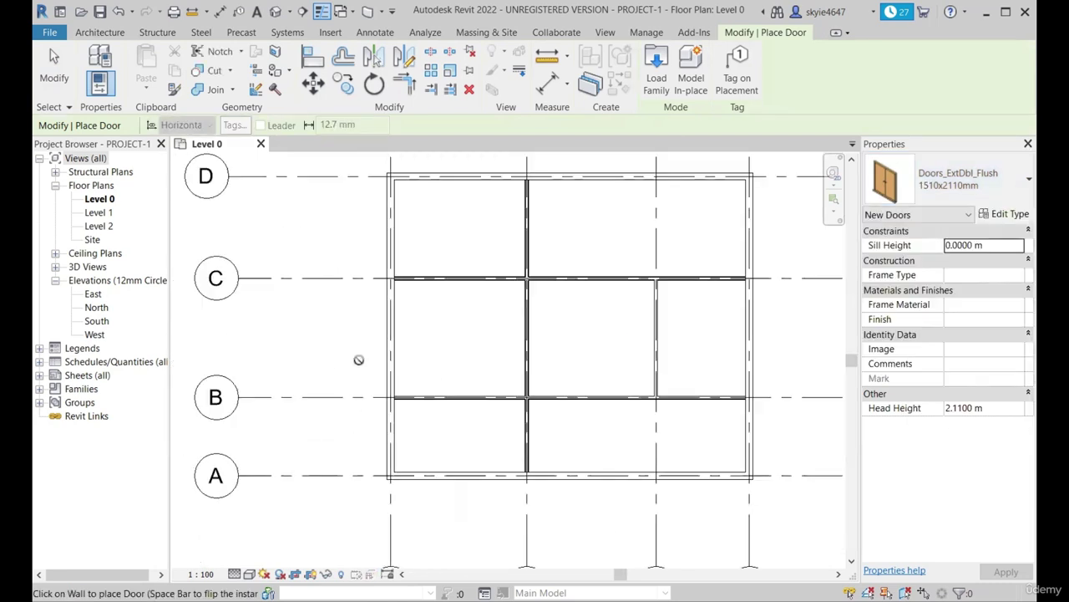
{"action": "scroll", "coordinate": [380, 367], "scroll_direction": "up", "scroll_amount": 3}
{"action": "middle_click_drag", "start_coordinate": [377, 368], "coordinate": [371, 455]}
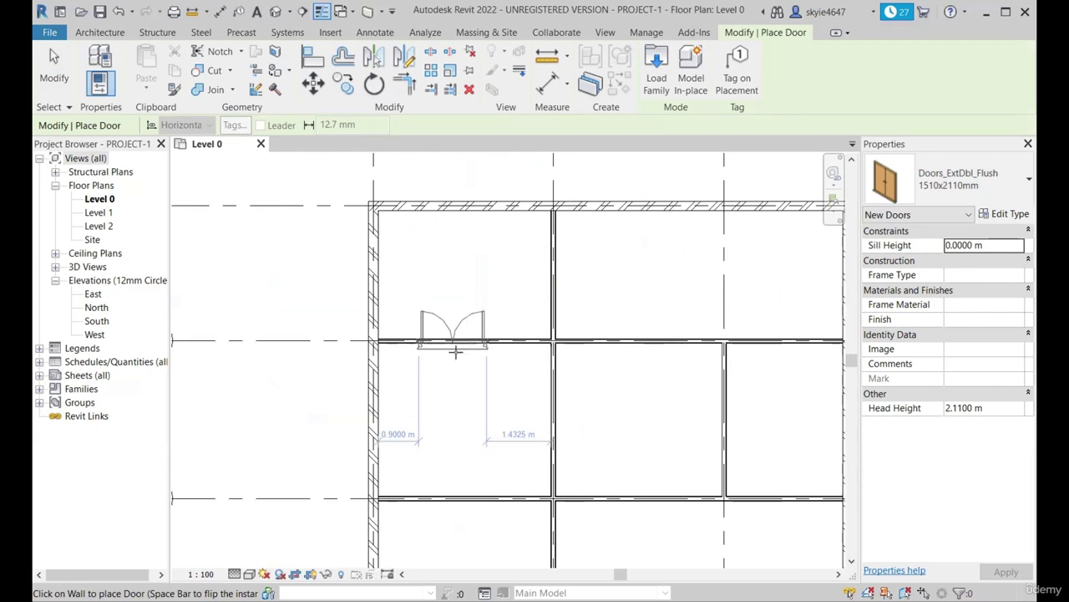
{"action": "scroll", "coordinate": [442, 342], "scroll_direction": "down", "scroll_amount": 3}
{"action": "scroll", "coordinate": [437, 406], "scroll_direction": "up", "scroll_amount": 1}
{"action": "scroll", "coordinate": [440, 475], "scroll_direction": "down", "scroll_amount": 1}
{"action": "scroll", "coordinate": [440, 476], "scroll_direction": "up", "scroll_amount": 2}
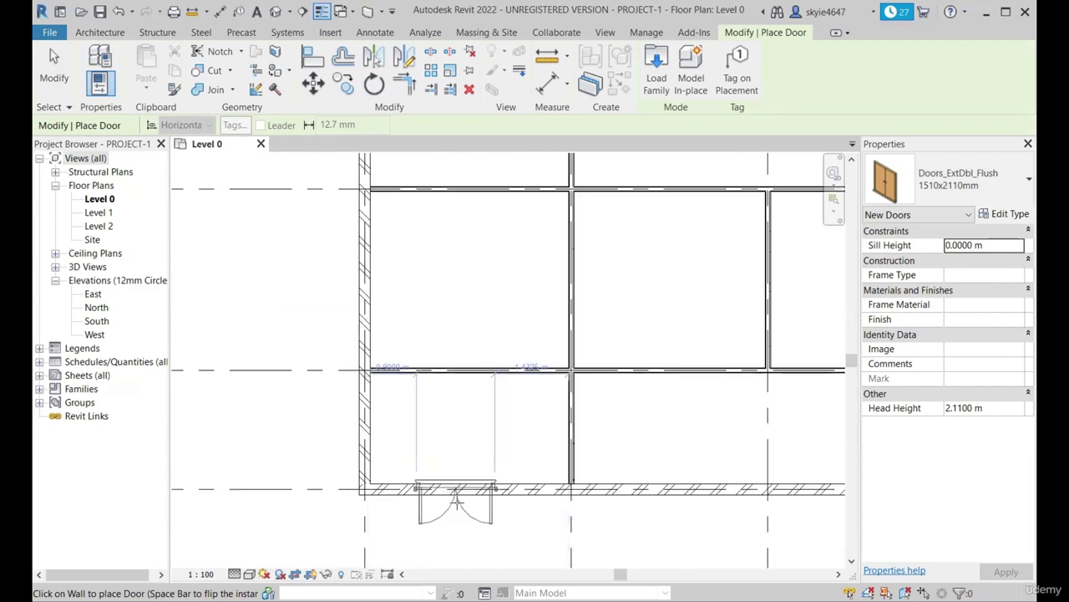
{"action": "scroll", "coordinate": [457, 487], "scroll_direction": "down", "scroll_amount": 1}
{"action": "scroll", "coordinate": [381, 326], "scroll_direction": "down", "scroll_amount": 1}
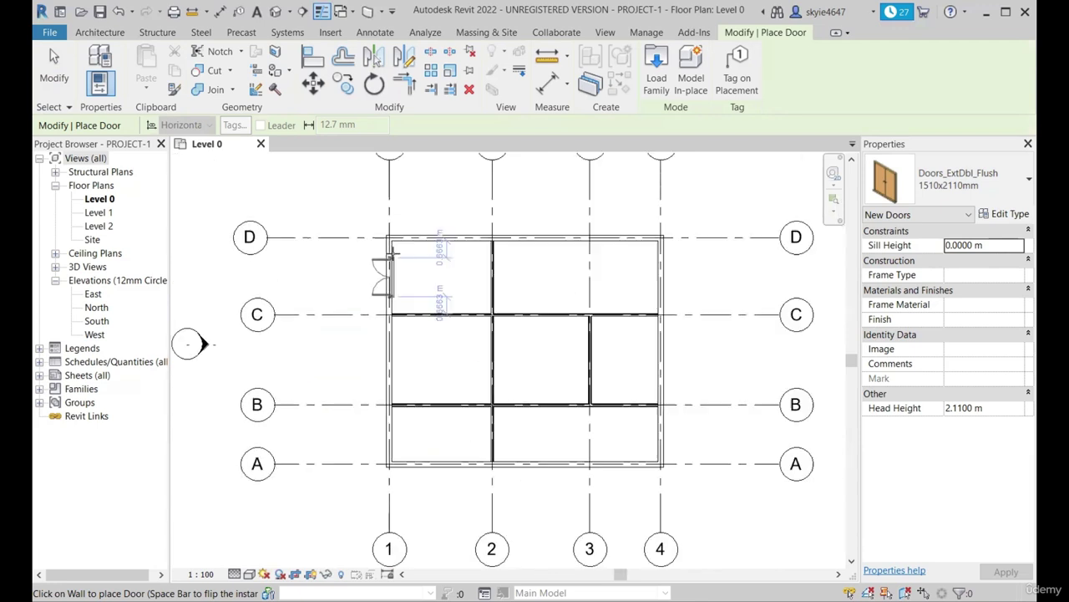
{"action": "scroll", "coordinate": [539, 248], "scroll_direction": "up", "scroll_amount": 2}
{"action": "scroll", "coordinate": [487, 286], "scroll_direction": "down", "scroll_amount": 2}
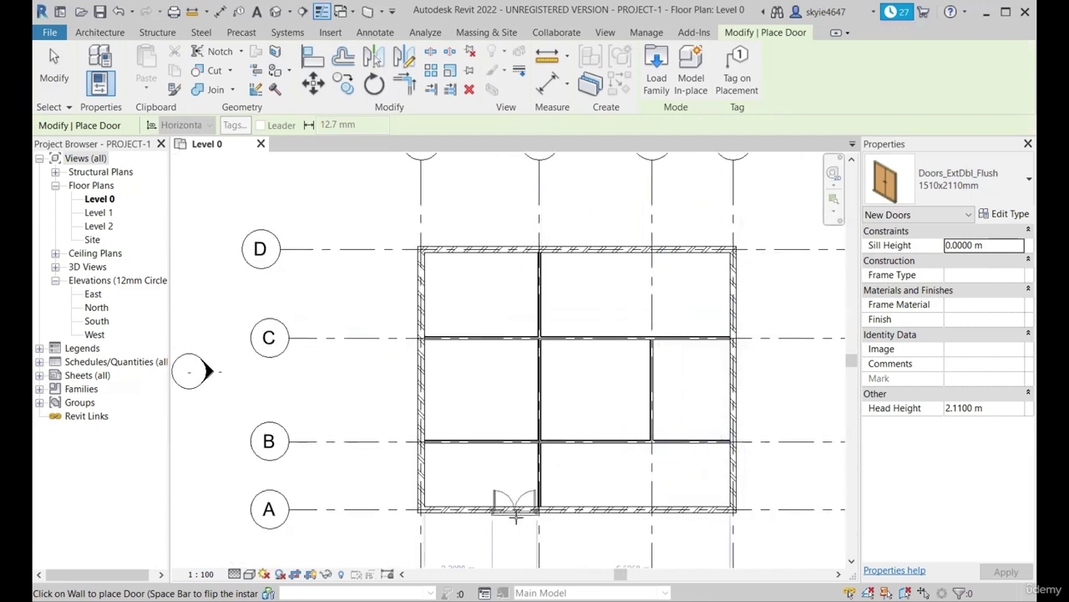
{"action": "scroll", "coordinate": [451, 508], "scroll_direction": "up", "scroll_amount": 3}
{"action": "scroll", "coordinate": [386, 347], "scroll_direction": "down", "scroll_amount": 2}
{"action": "scroll", "coordinate": [376, 350], "scroll_direction": "up", "scroll_amount": 1}
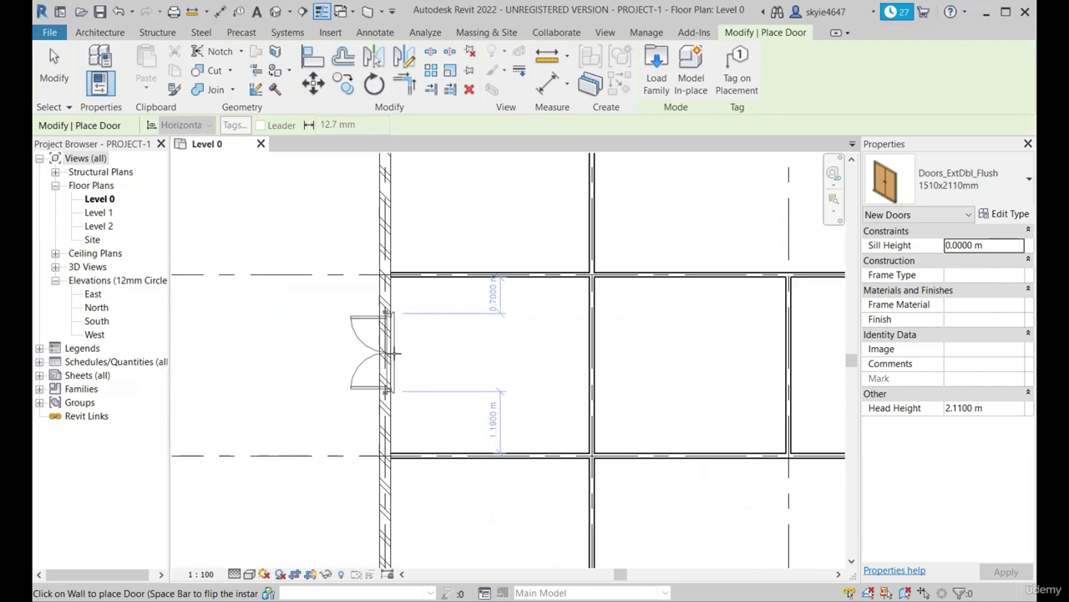
{"action": "left_click", "coordinate": [419, 377]}
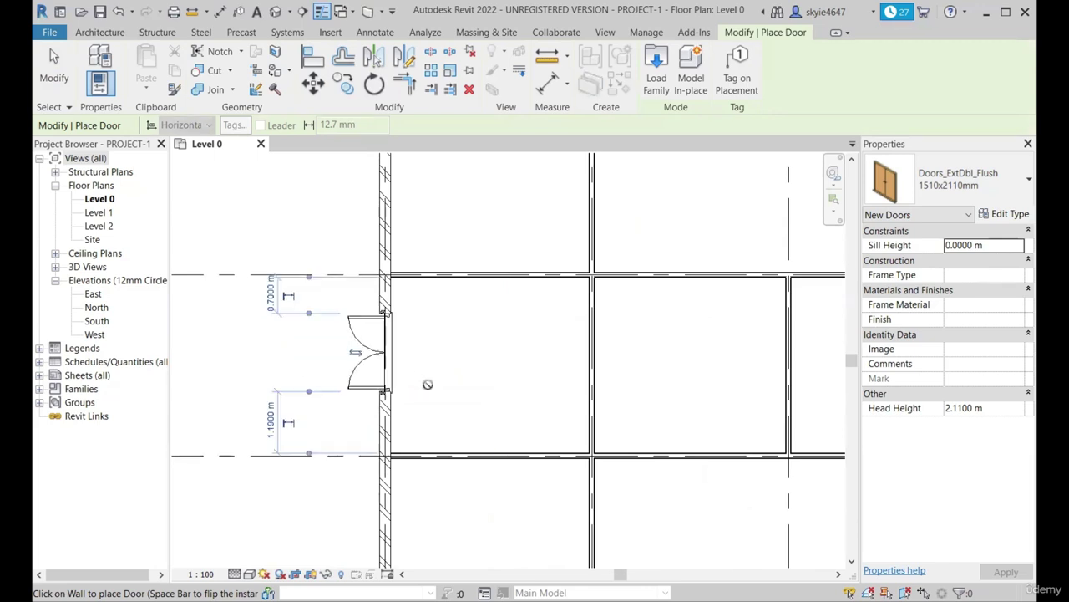
{"action": "key", "text": "Escape"}
{"action": "key", "text": "Escape"}
- Select the placed double door to inspect it up close and within the whole plan, then deselect it
{"action": "scroll", "coordinate": [382, 355], "scroll_direction": "up", "scroll_amount": 2}
{"action": "left_click", "coordinate": [380, 355]}
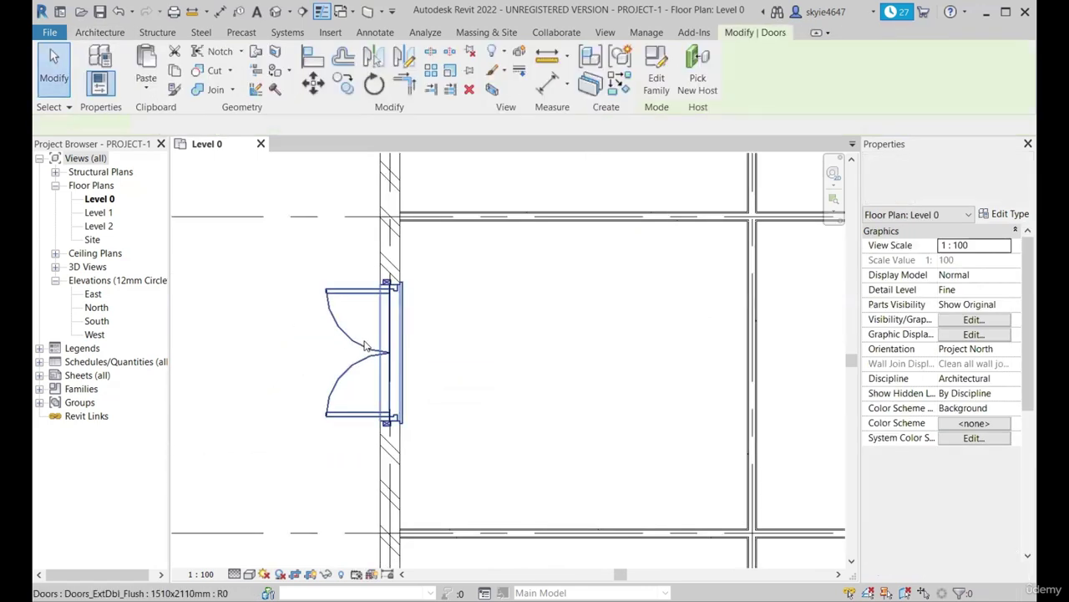
{"action": "scroll", "coordinate": [386, 376], "scroll_direction": "down", "scroll_amount": 2}
{"action": "scroll", "coordinate": [392, 309], "scroll_direction": "down", "scroll_amount": 2}
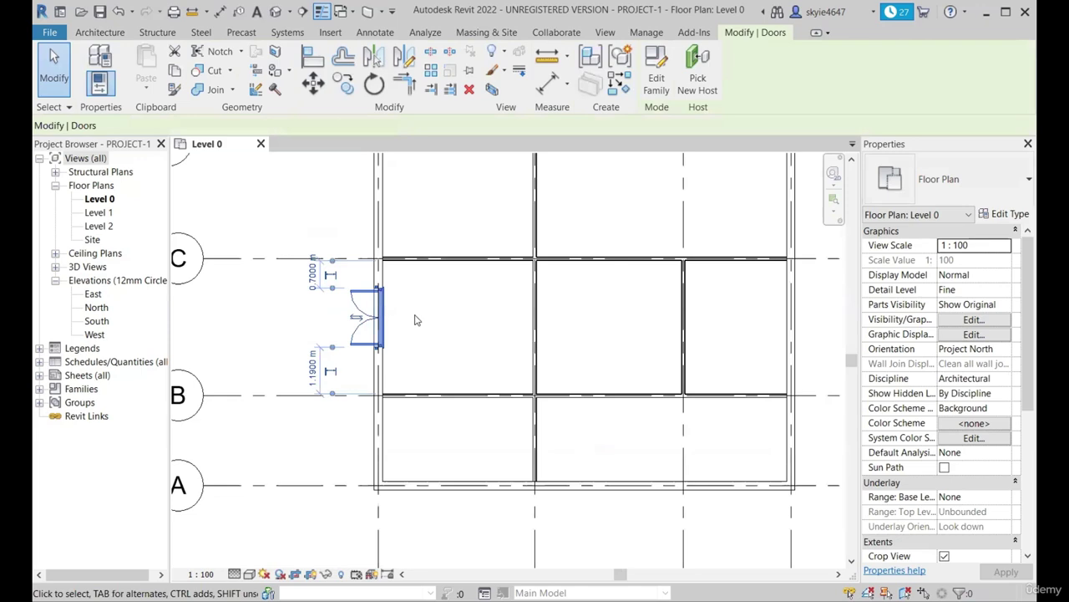
{"action": "middle_click_drag", "start_coordinate": [457, 259], "coordinate": [442, 305]}
{"action": "left_click", "coordinate": [403, 371]}
{"action": "scroll", "coordinate": [412, 265], "scroll_direction": "down", "scroll_amount": 1}
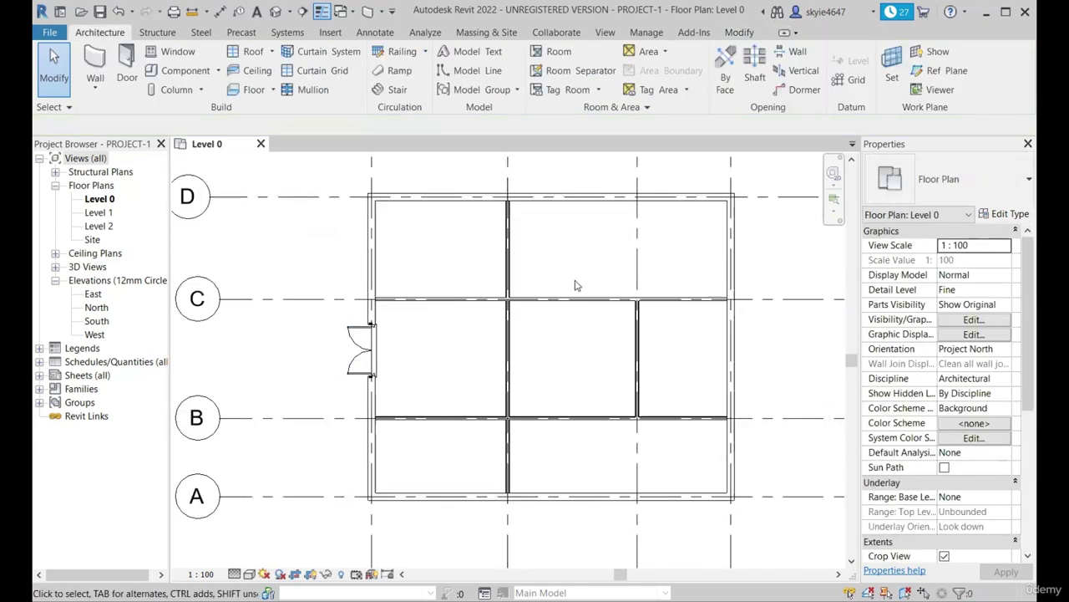
{"action": "scroll", "coordinate": [359, 398], "scroll_direction": "up", "scroll_amount": 1}
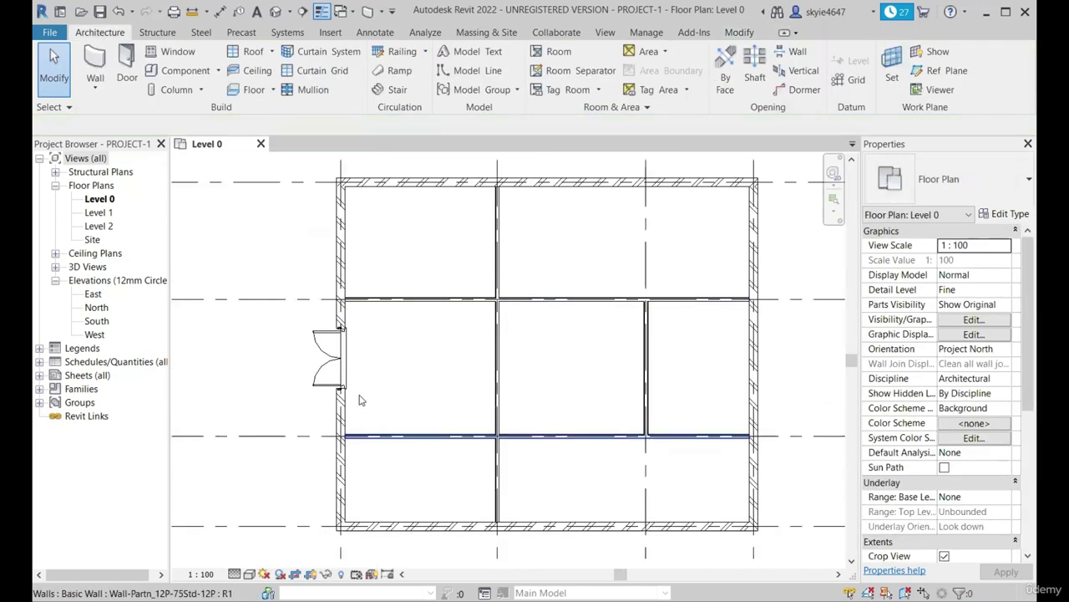
- Preview the floor plan at Coarse and Medium detail levels, then return it to Fine
{"action": "left_click", "coordinate": [235, 574]}
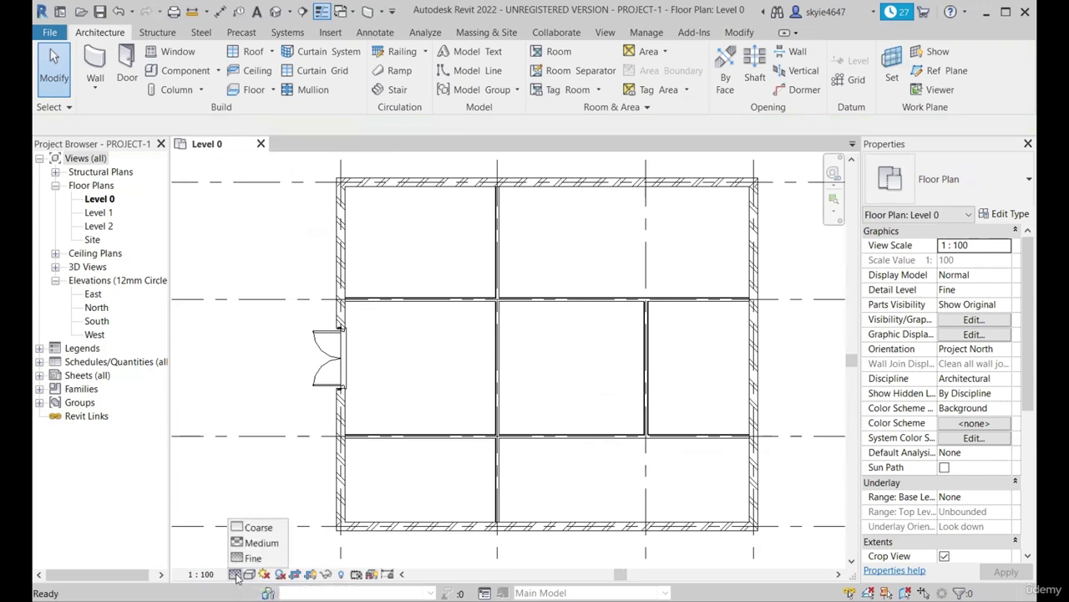
{"action": "left_click", "coordinate": [255, 528]}
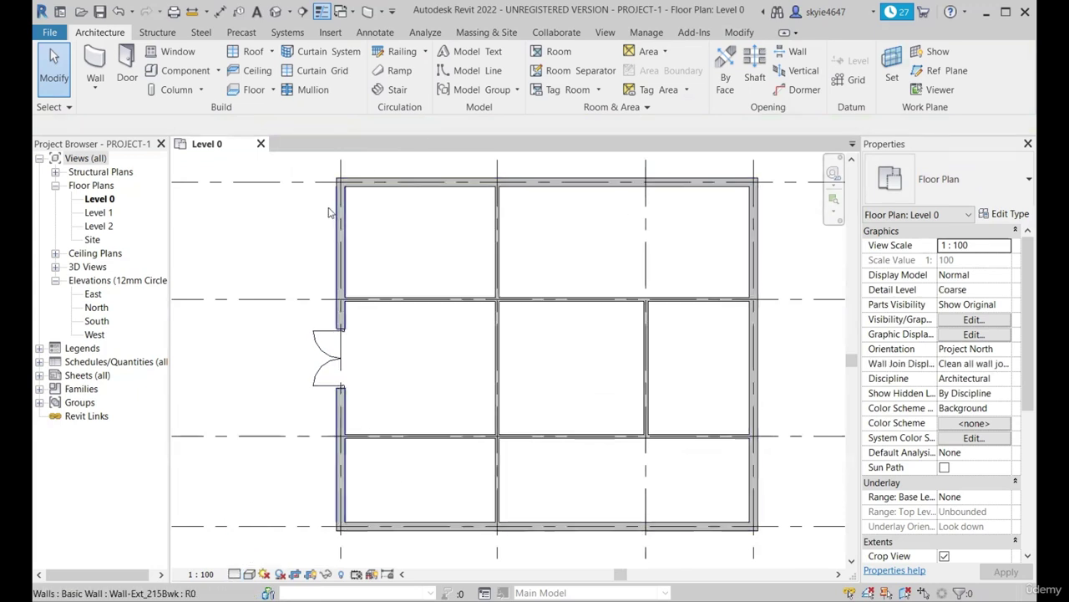
{"action": "left_click", "coordinate": [249, 574]}
{"action": "left_click", "coordinate": [255, 542]}
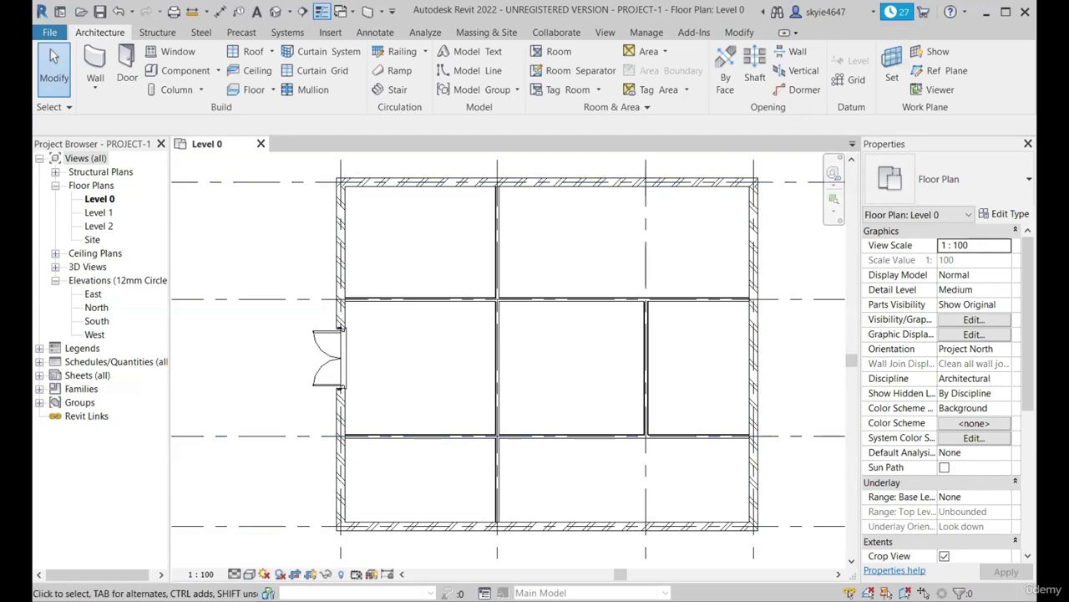
{"action": "left_click", "coordinate": [234, 574]}
{"action": "left_click", "coordinate": [242, 561]}
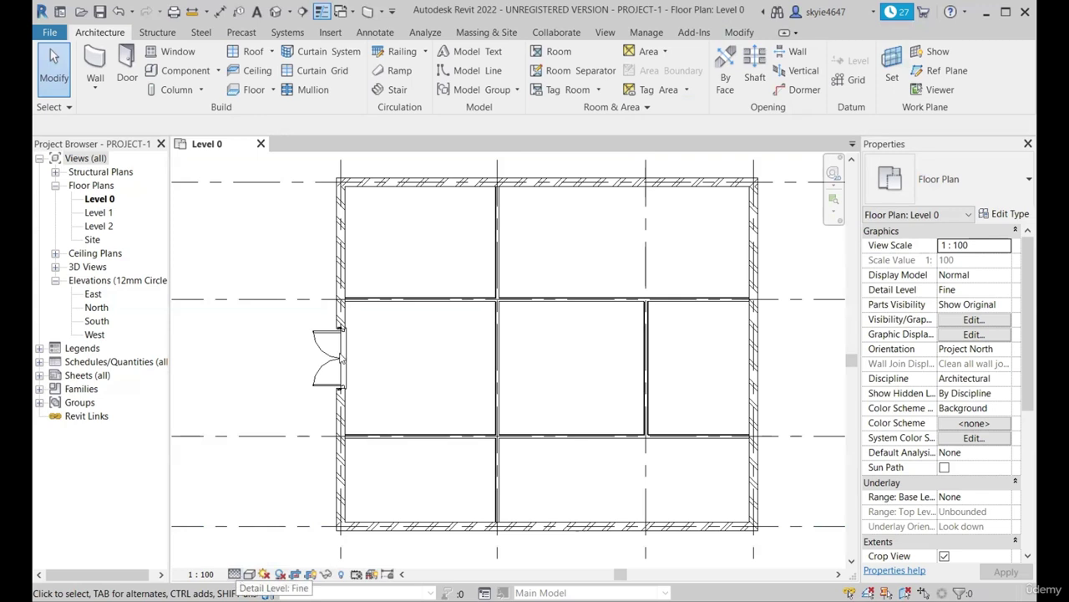
- Preview the floor plan in the Wireframe visual style, then return it to Hidden Line
{"action": "left_click", "coordinate": [235, 575]}
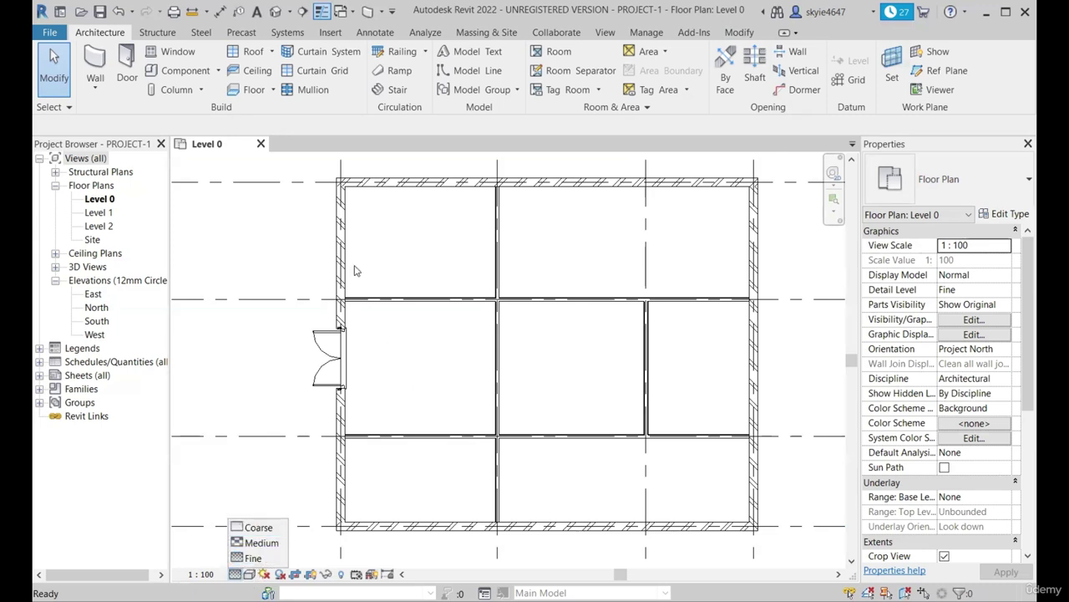
{"action": "left_click", "coordinate": [249, 577]}
{"action": "left_click", "coordinate": [248, 576]}
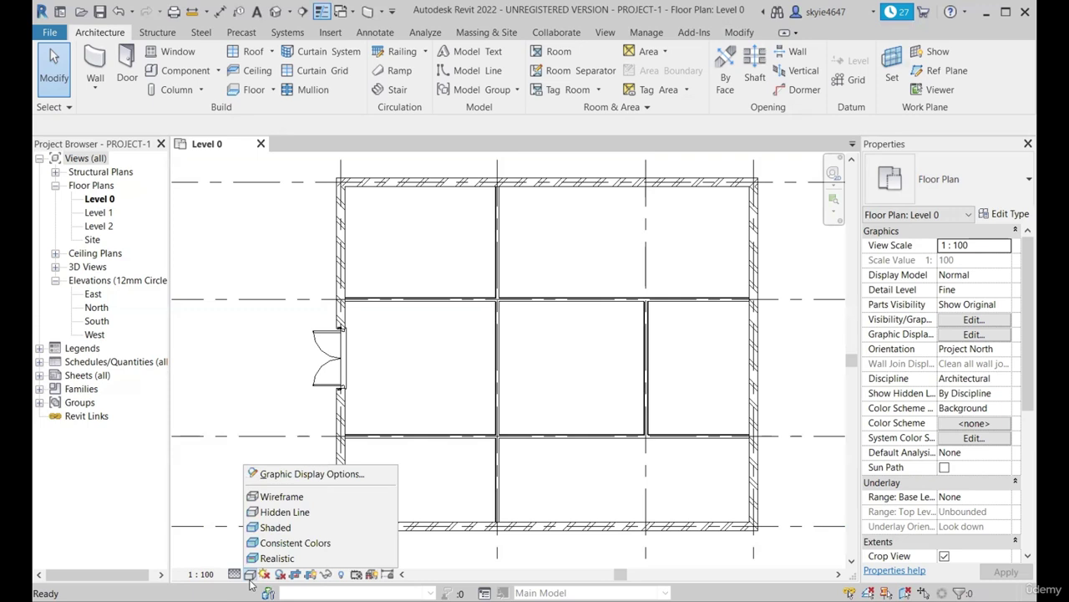
{"action": "left_click", "coordinate": [279, 501]}
{"action": "scroll", "coordinate": [433, 444], "scroll_direction": "down", "scroll_amount": 2}
{"action": "scroll", "coordinate": [437, 276], "scroll_direction": "up", "scroll_amount": 4}
{"action": "scroll", "coordinate": [343, 233], "scroll_direction": "down", "scroll_amount": 3}
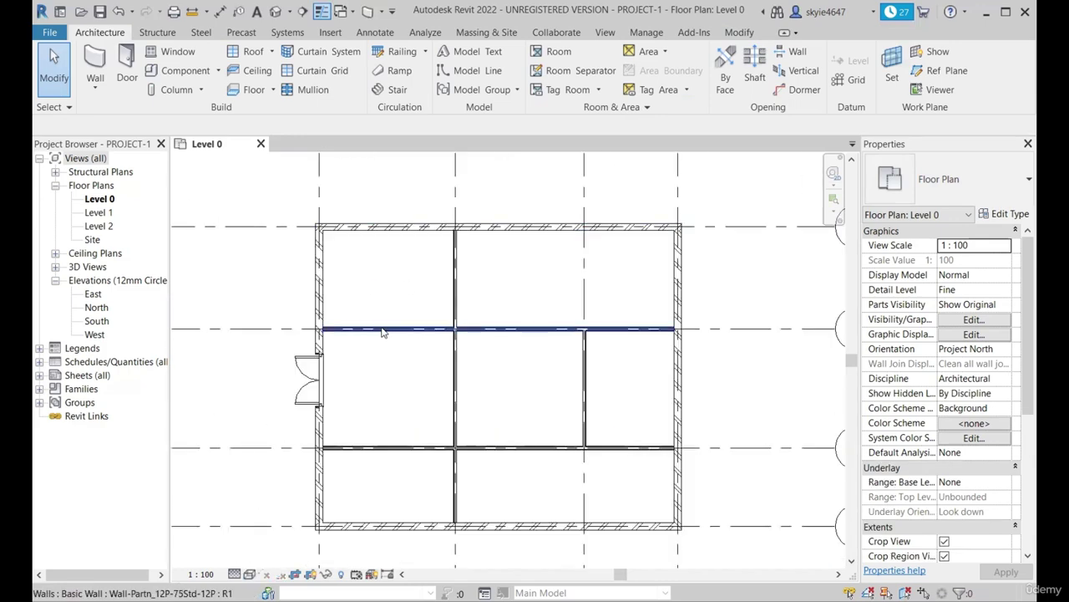
{"action": "scroll", "coordinate": [370, 468], "scroll_direction": "up", "scroll_amount": 1}
{"action": "left_click", "coordinate": [250, 574]}
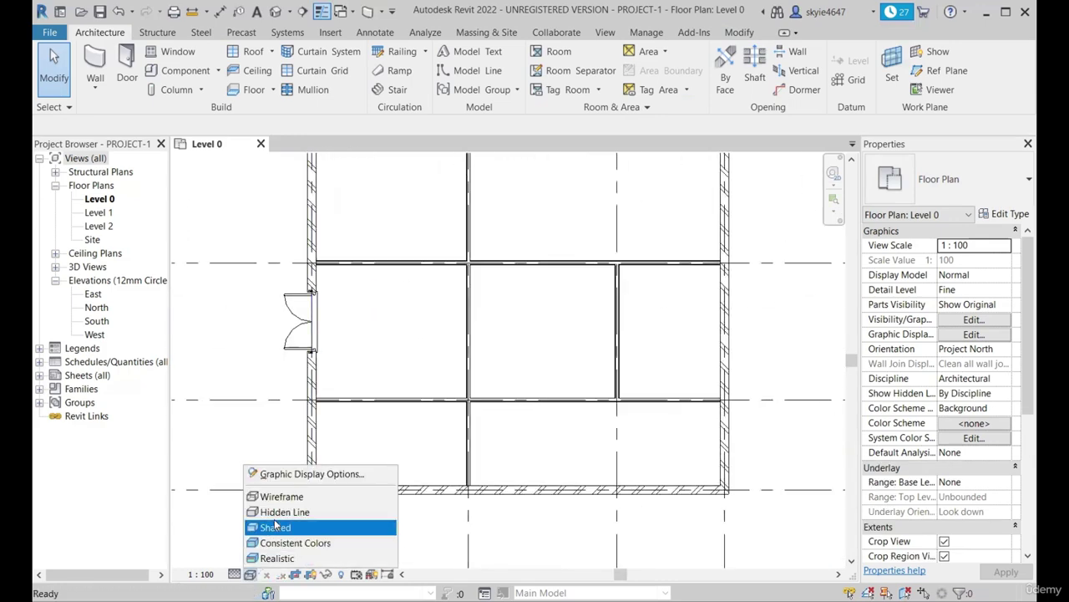
{"action": "left_click", "coordinate": [274, 516]}
{"action": "scroll", "coordinate": [366, 479], "scroll_direction": "down", "scroll_amount": 2}
{"action": "scroll", "coordinate": [478, 490], "scroll_direction": "up", "scroll_amount": 1}
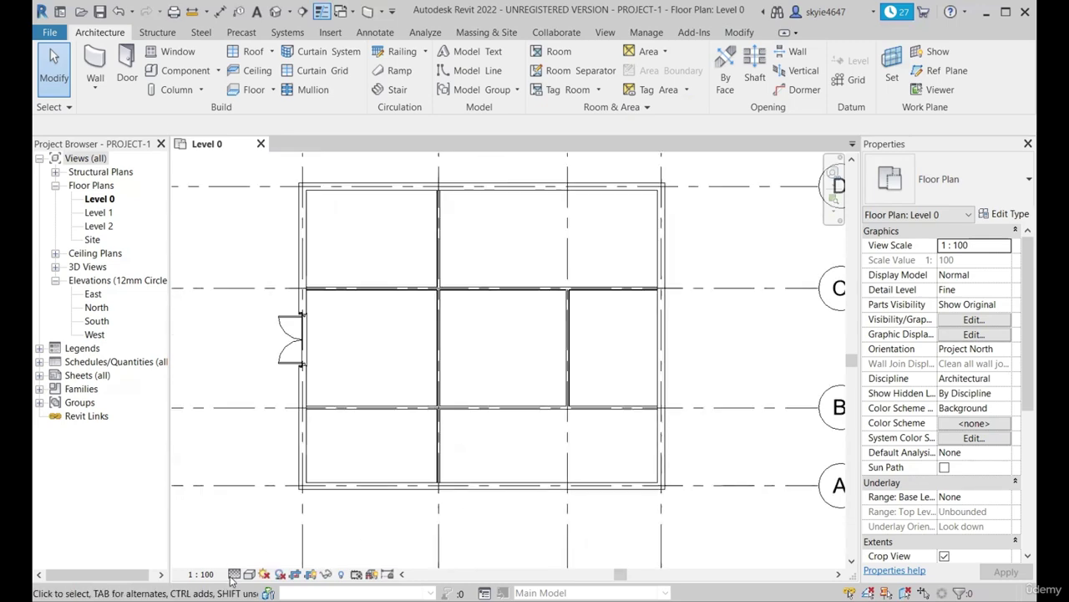
- Preview the floor plan in the Shaded visual style, then restore Hidden Line with the Fine detail level
{"action": "left_click", "coordinate": [250, 574]}
{"action": "left_click", "coordinate": [276, 523]}
{"action": "scroll", "coordinate": [464, 461], "scroll_direction": "up", "scroll_amount": 1}
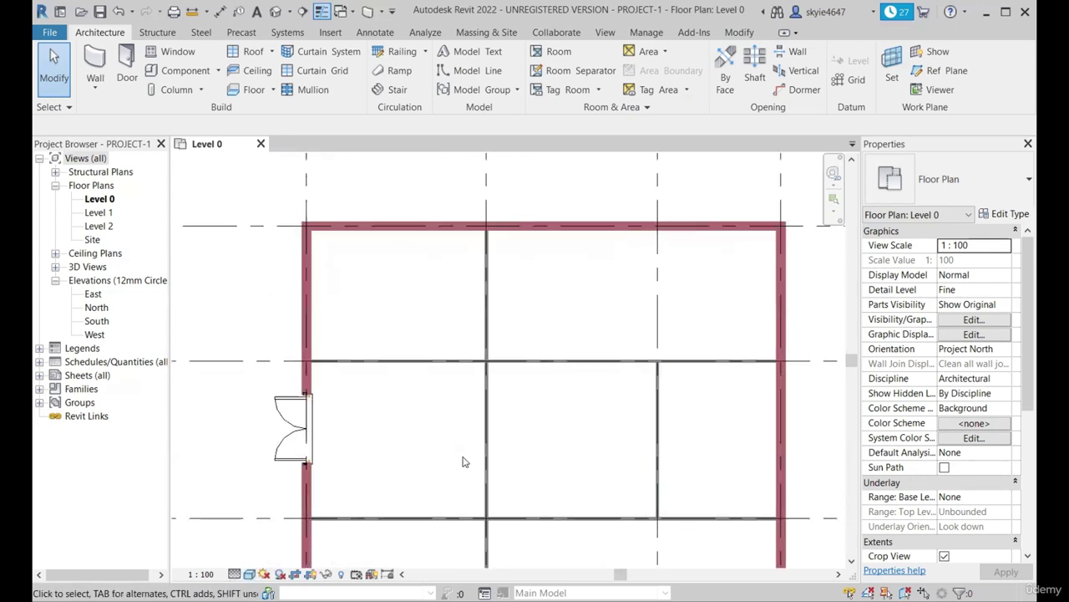
{"action": "scroll", "coordinate": [456, 396], "scroll_direction": "down", "scroll_amount": 3}
{"action": "scroll", "coordinate": [470, 463], "scroll_direction": "up", "scroll_amount": 2}
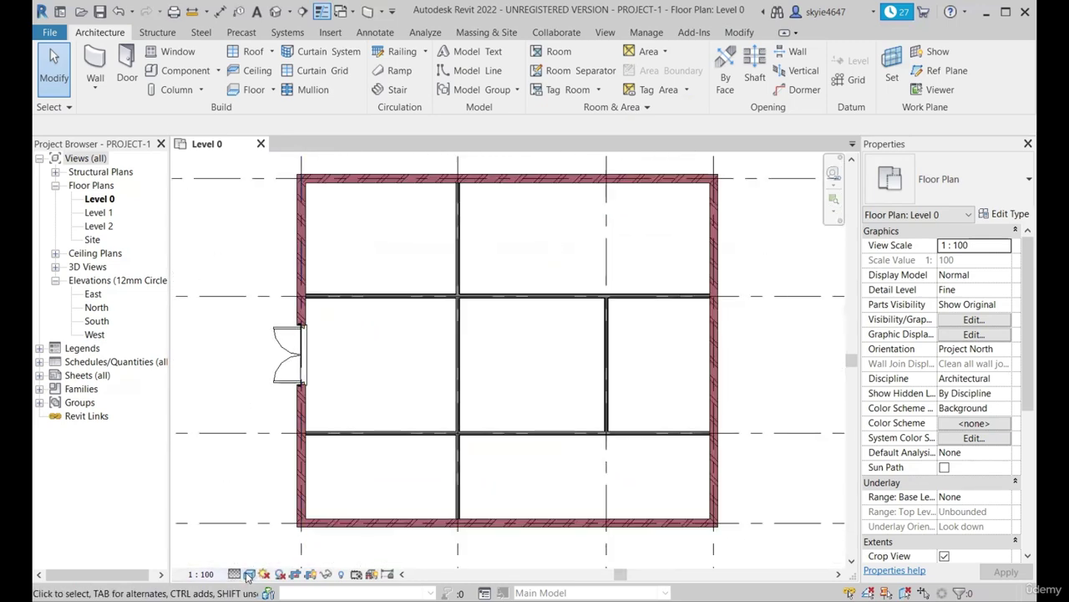
{"action": "left_click", "coordinate": [250, 574]}
{"action": "left_click", "coordinate": [271, 515]}
{"action": "left_click", "coordinate": [235, 574]}
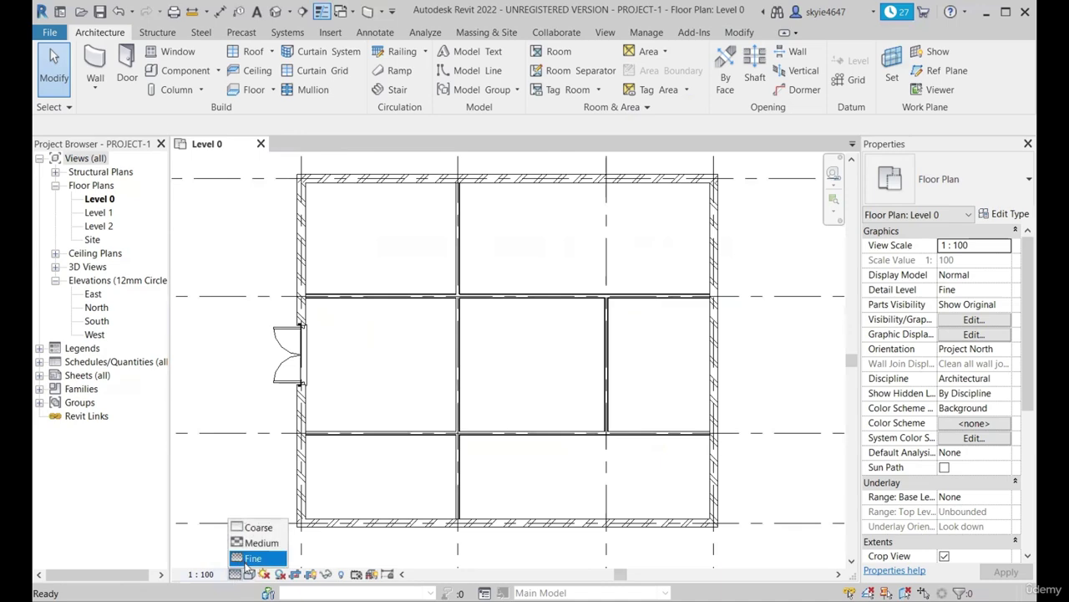
{"action": "left_click", "coordinate": [250, 559]}
- Select the exterior double door in the floor plan and review its level constraint and sill height properties
{"action": "scroll", "coordinate": [437, 420], "scroll_direction": "down", "scroll_amount": 2}
{"action": "scroll", "coordinate": [501, 413], "scroll_direction": "up", "scroll_amount": 3}
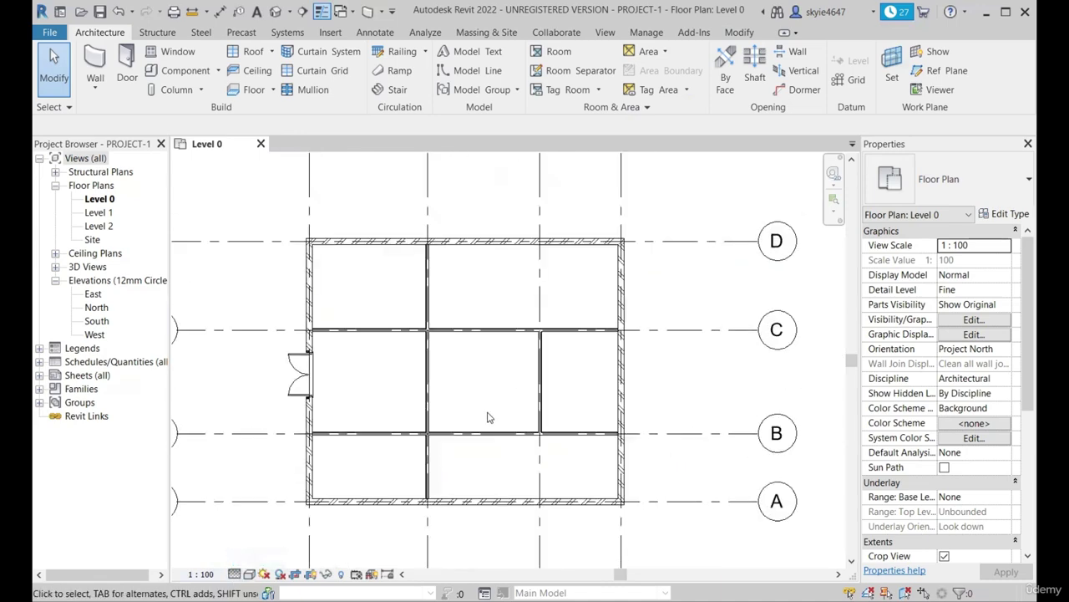
{"action": "left_click", "coordinate": [303, 376]}
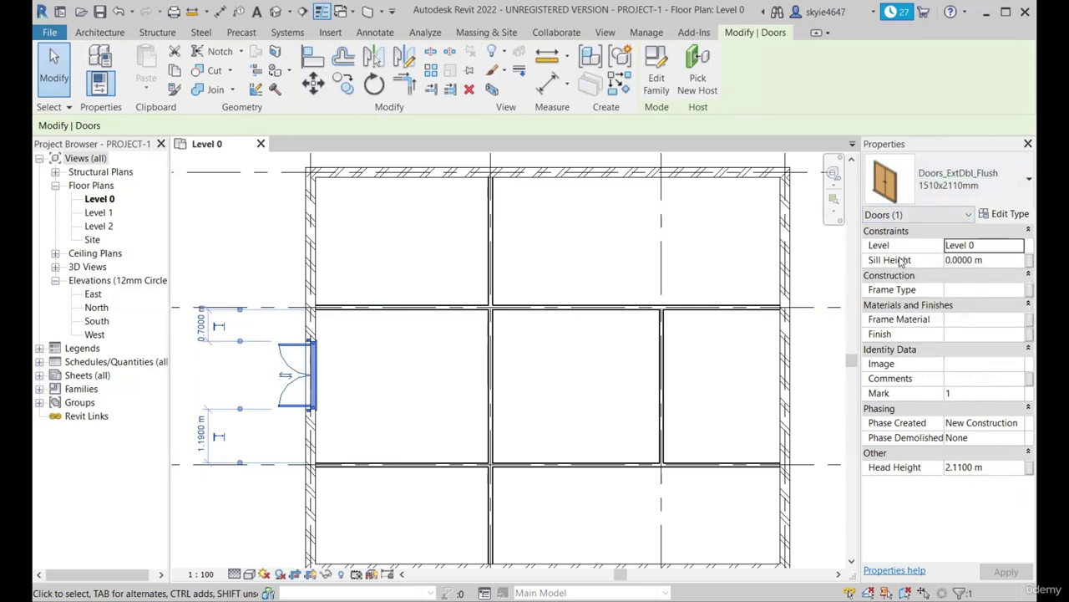
{"action": "left_click", "coordinate": [977, 246]}
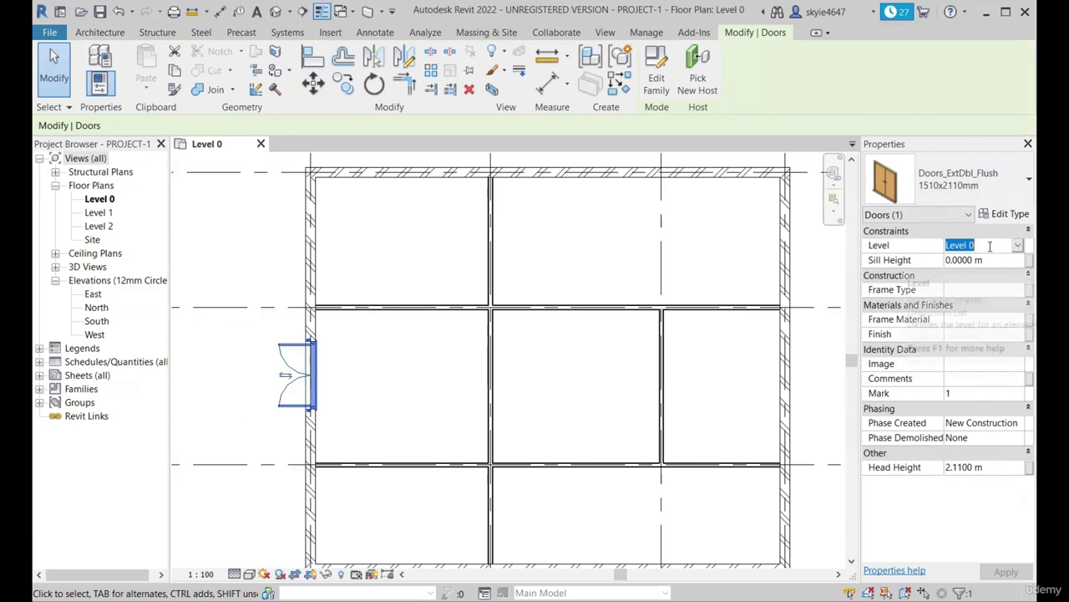
{"action": "scroll", "coordinate": [322, 384], "scroll_direction": "up", "scroll_amount": 2}
{"action": "scroll", "coordinate": [555, 321], "scroll_direction": "down", "scroll_amount": 2}
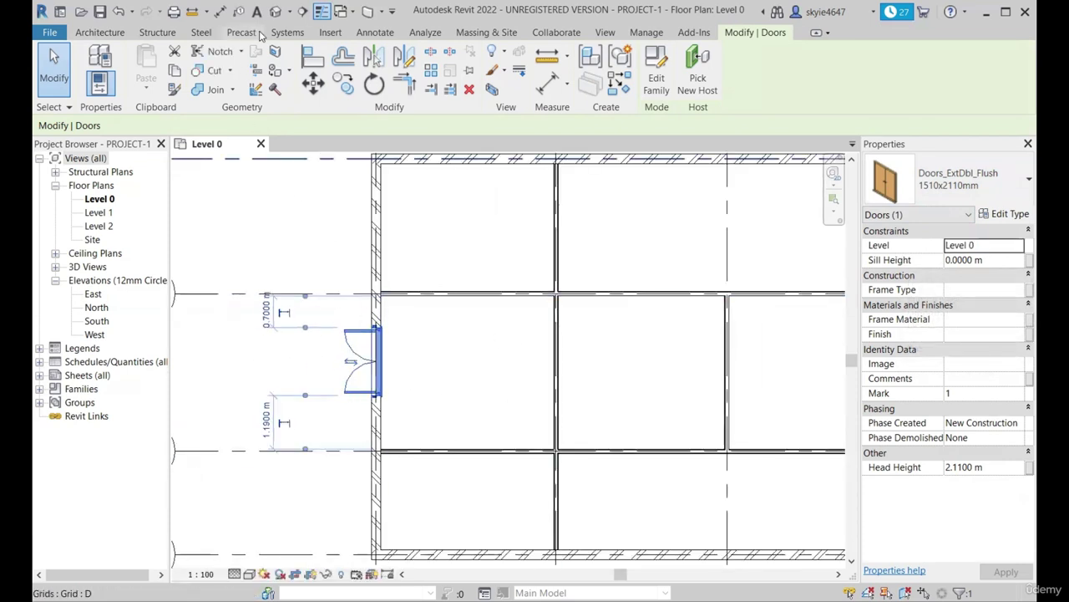
- Open the default 3D view and select the double door in the exterior brick wall
{"action": "left_click", "coordinate": [275, 11]}
{"action": "middle_click_drag", "start_coordinate": [537, 402], "coordinate": [485, 462], "text": "shift"}
{"action": "scroll", "coordinate": [445, 400], "scroll_direction": "up", "scroll_amount": 3}
{"action": "scroll", "coordinate": [408, 420], "scroll_direction": "up", "scroll_amount": 2}
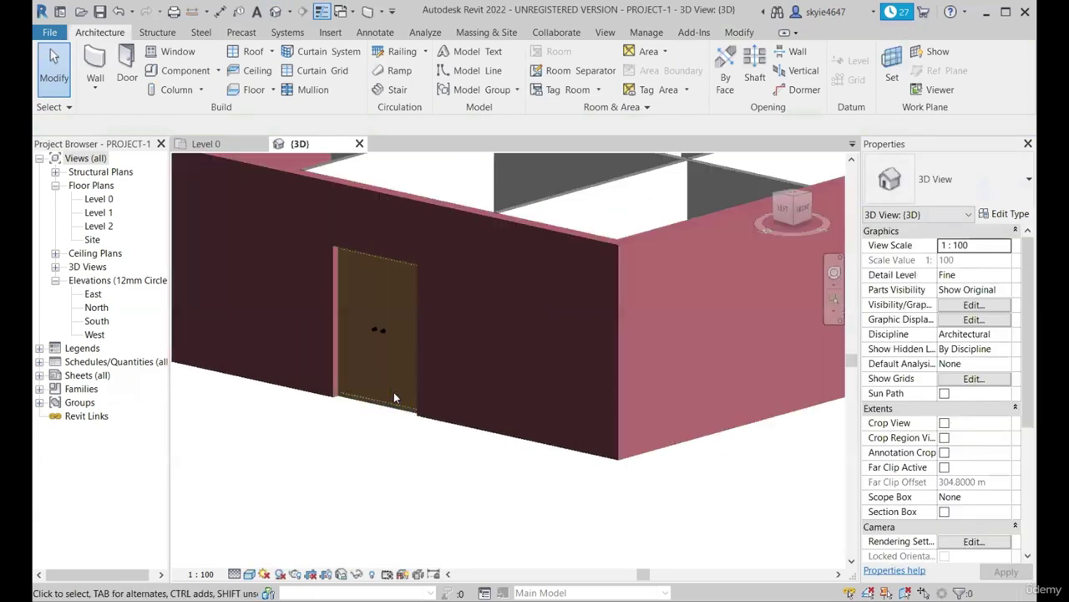
{"action": "left_click", "coordinate": [385, 401]}
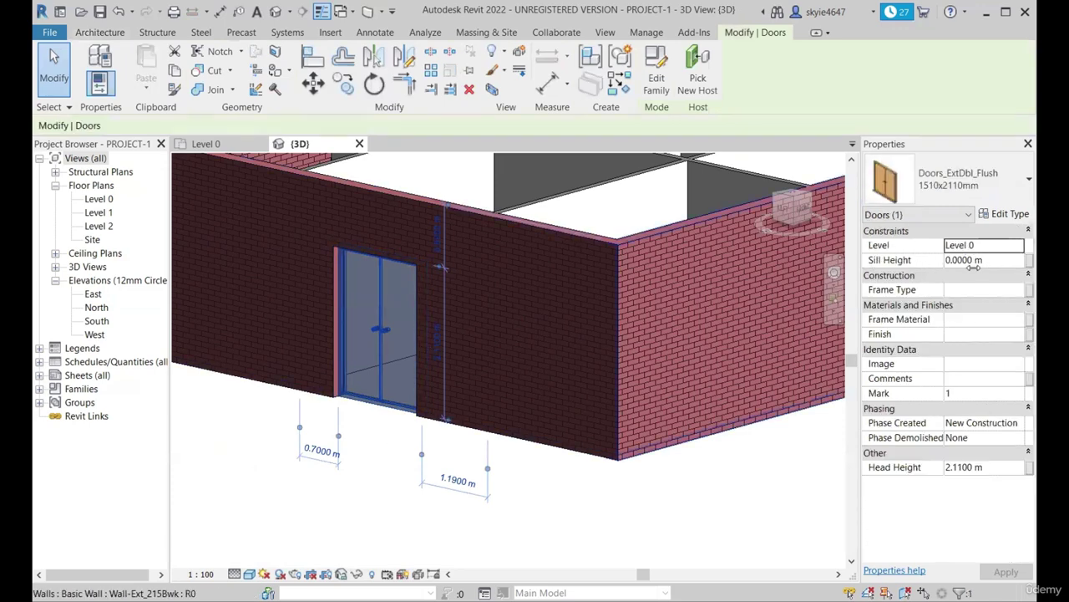
- Set the selected double door's sill height to 25 mm
{"action": "left_click", "coordinate": [988, 260]}
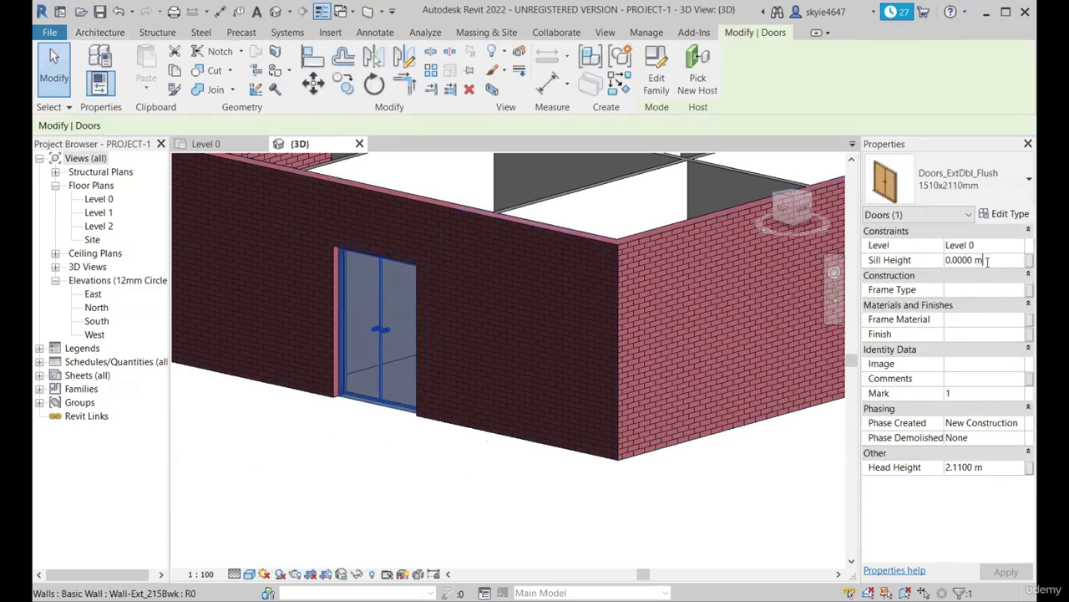
{"action": "left_click", "coordinate": [929, 259]}
{"action": "type", "text": "25mm"}
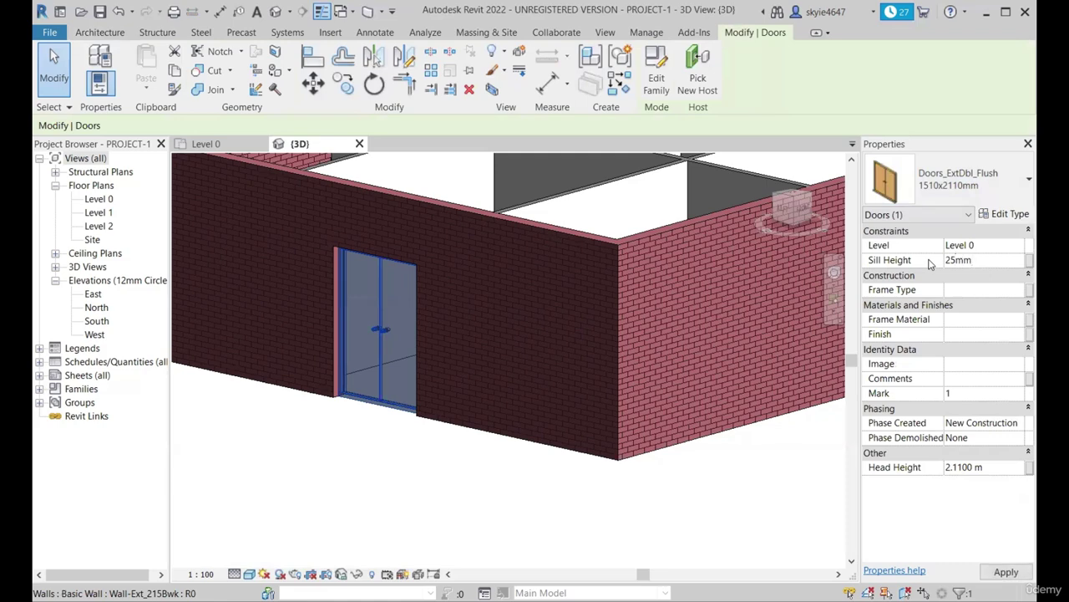
{"action": "key", "text": "Return"}
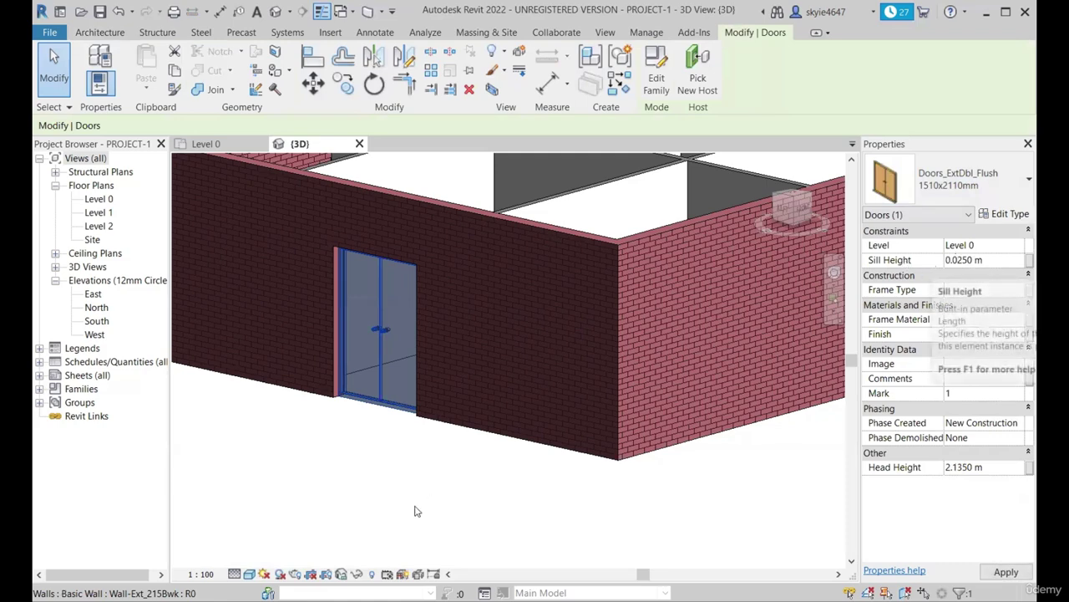
- Inspect the base of the double door from the left side of the model with the door deselected
{"action": "middle_click_drag", "start_coordinate": [415, 508], "coordinate": [503, 473], "text": "shift"}
{"action": "left_click", "coordinate": [793, 209]}
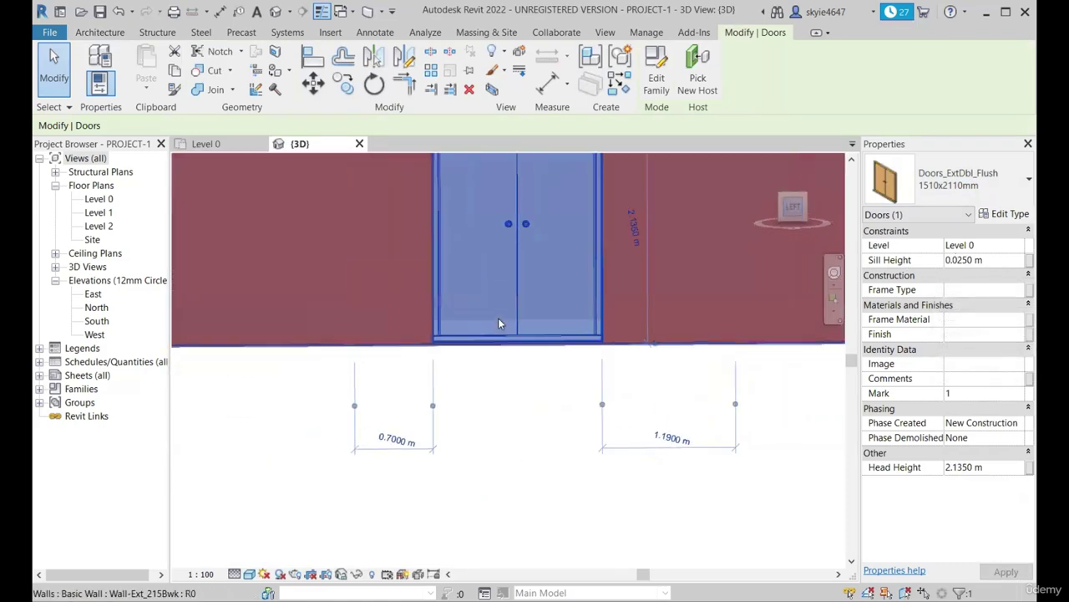
{"action": "left_click", "coordinate": [488, 513]}
{"action": "scroll", "coordinate": [501, 468], "scroll_direction": "up", "scroll_amount": 2}
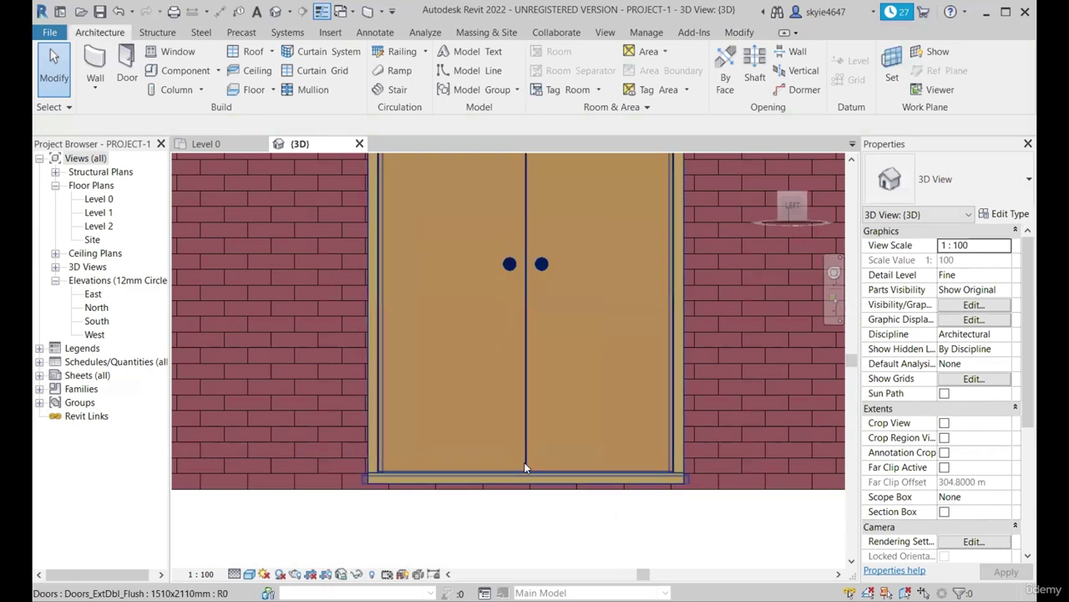
- Reselect the double door and set its sill height to 0
{"action": "left_click", "coordinate": [524, 462]}
{"action": "scroll", "coordinate": [524, 462], "scroll_direction": "down", "scroll_amount": 1}
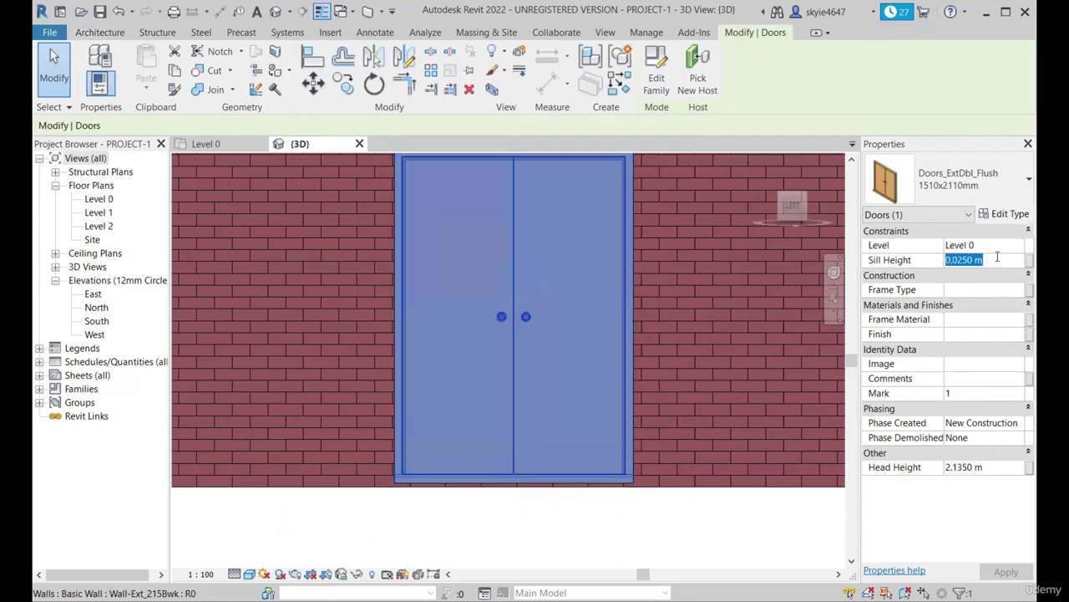
{"action": "type", "text": "00"}
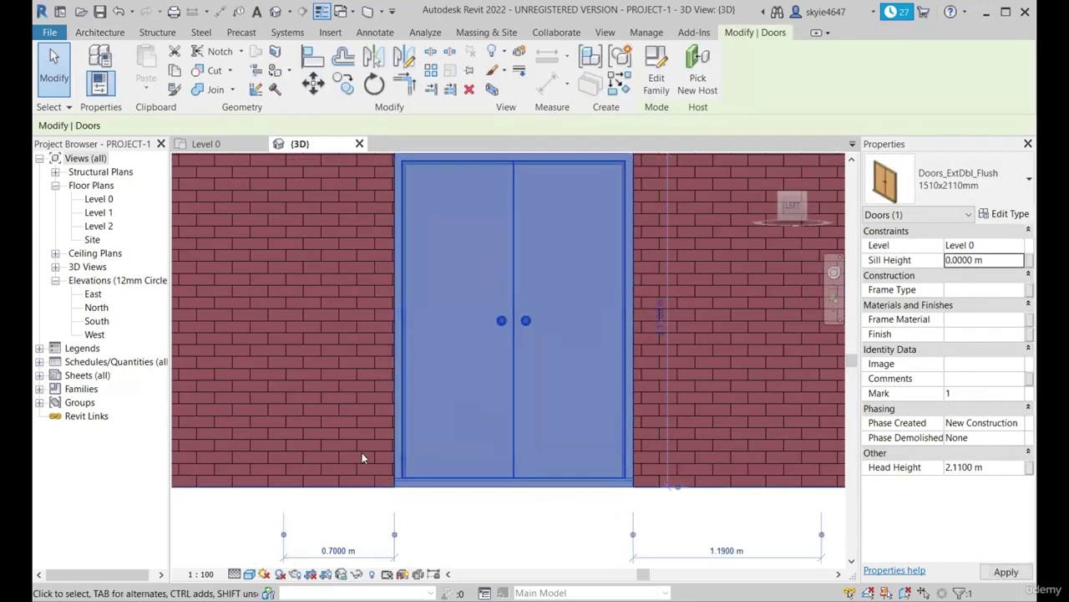
- Raise the double door above Level 0 by giving it a sill height of 25 mm
{"action": "left_click", "coordinate": [998, 261]}
{"action": "type", "text": "25"}
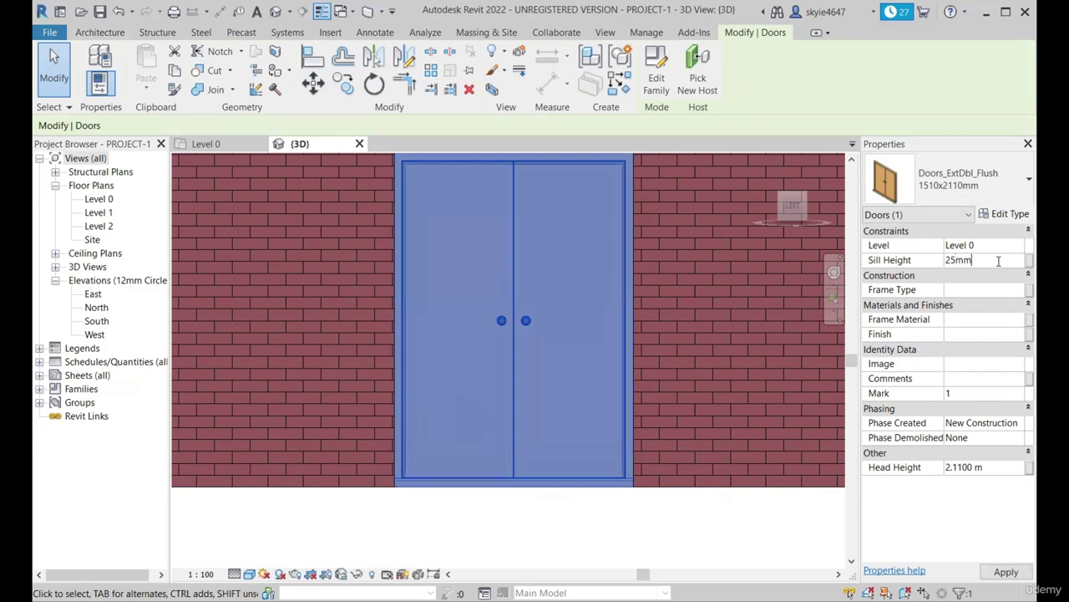
{"action": "type", "text": "mm"}
{"action": "key", "text": "Return"}
- Examine the double door's type properties, covering its construction, graphics, materials, dimensions and analytical parameters
{"action": "scroll", "coordinate": [475, 506], "scroll_direction": "down", "scroll_amount": 4}
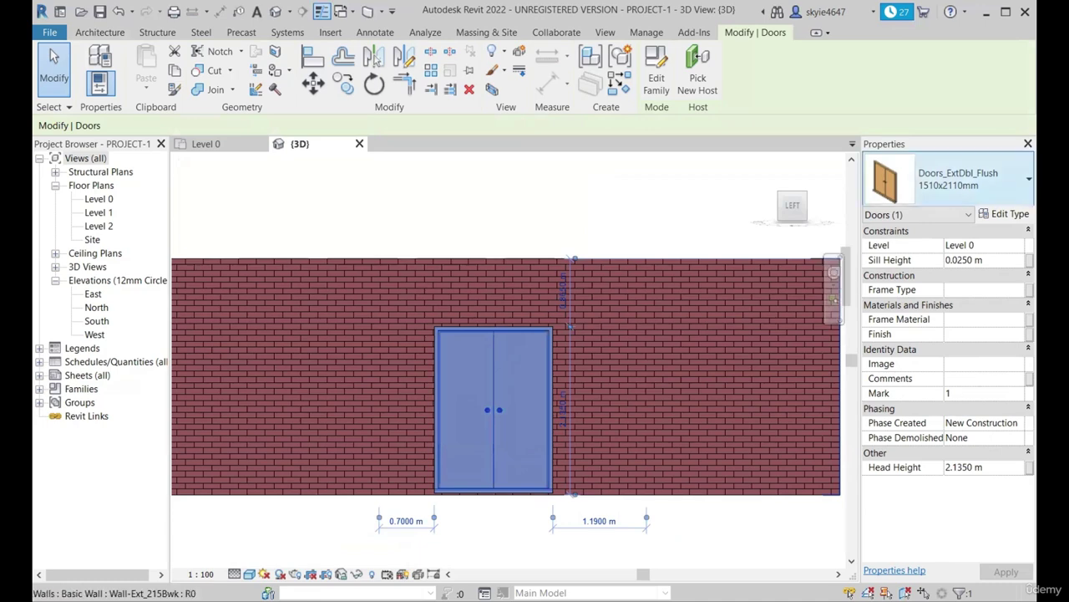
{"action": "middle_click_drag", "start_coordinate": [499, 351], "coordinate": [752, 342], "text": "shift"}
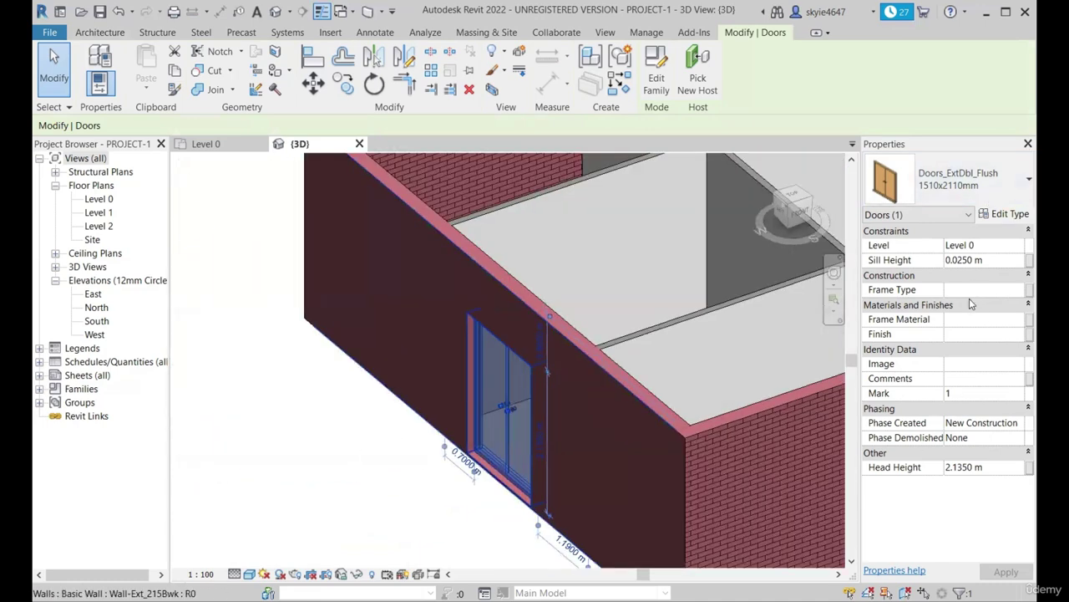
{"action": "scroll", "coordinate": [432, 370], "scroll_direction": "down", "scroll_amount": 5}
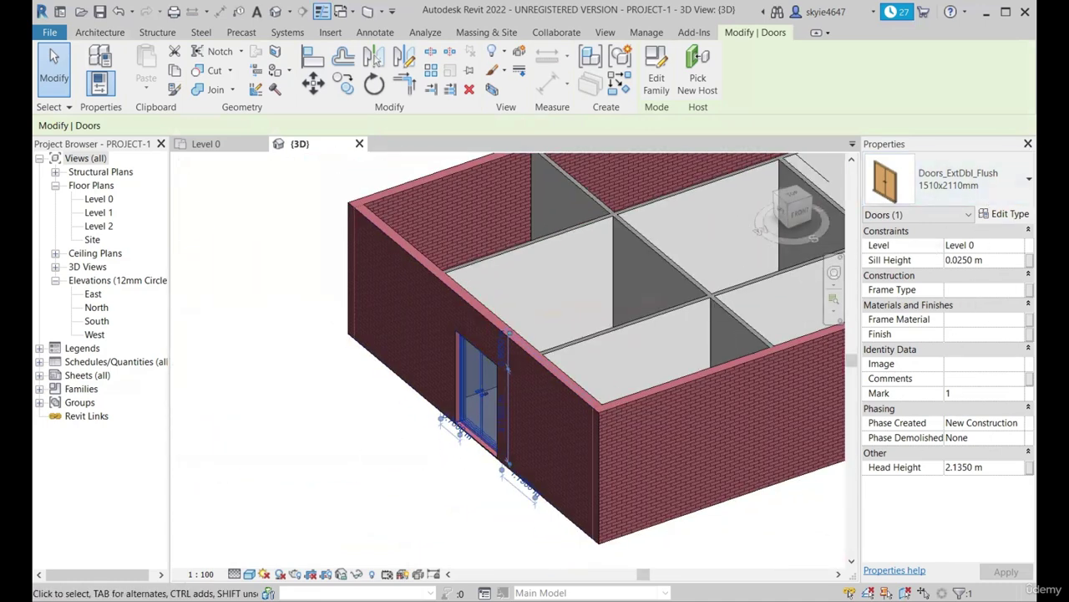
{"action": "left_click", "coordinate": [1007, 214]}
{"action": "scroll", "coordinate": [365, 275], "scroll_direction": "down", "scroll_amount": 3}
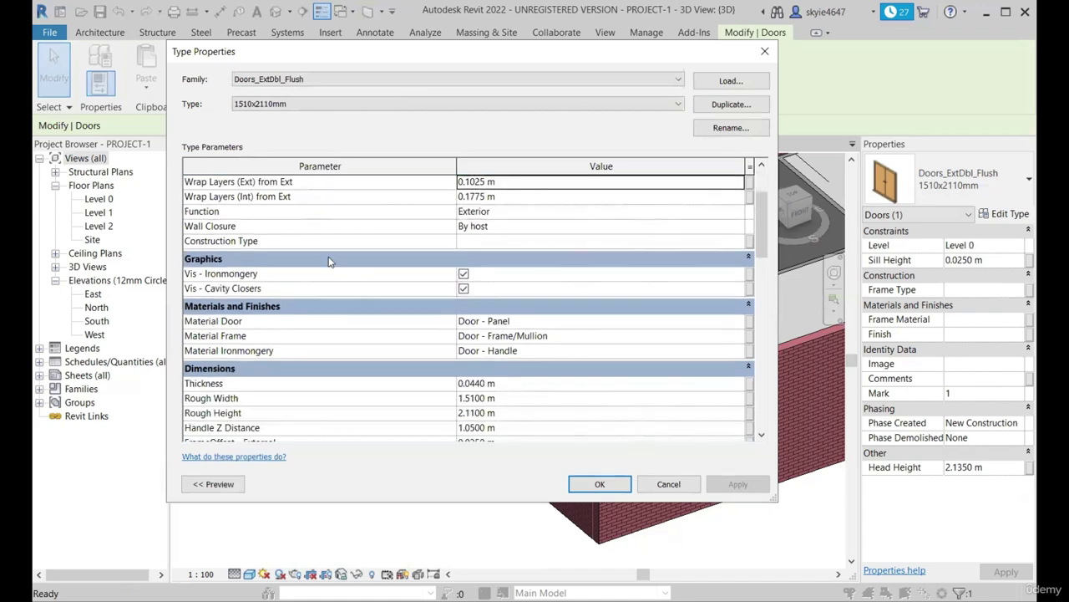
{"action": "scroll", "coordinate": [380, 365], "scroll_direction": "down", "scroll_amount": 3}
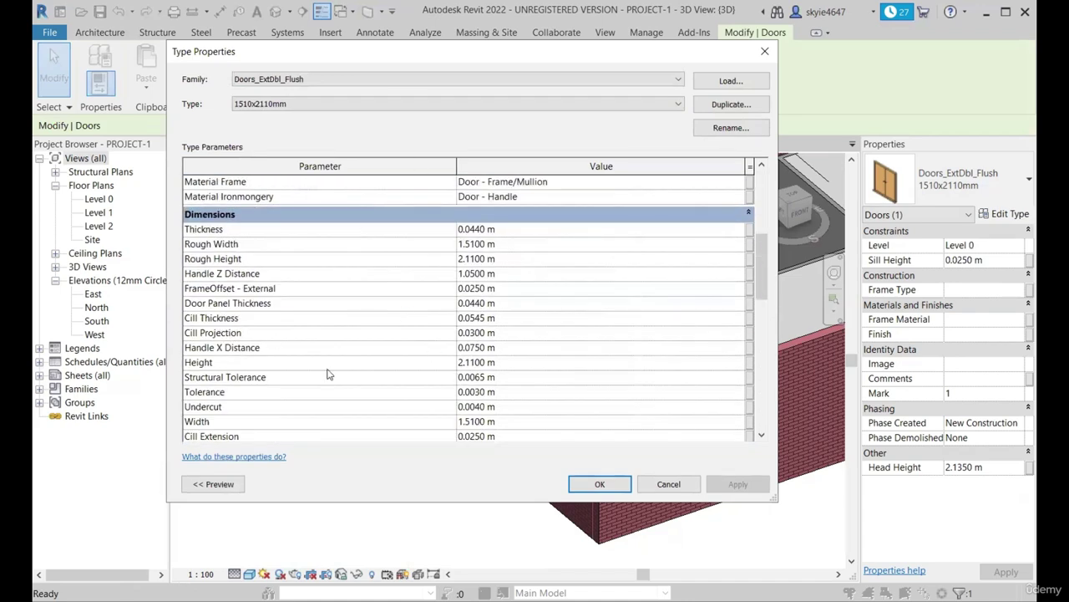
{"action": "scroll", "coordinate": [284, 221], "scroll_direction": "up", "scroll_amount": 3}
{"action": "scroll", "coordinate": [293, 281], "scroll_direction": "down", "scroll_amount": 6}
{"action": "scroll", "coordinate": [406, 358], "scroll_direction": "up", "scroll_amount": 5}
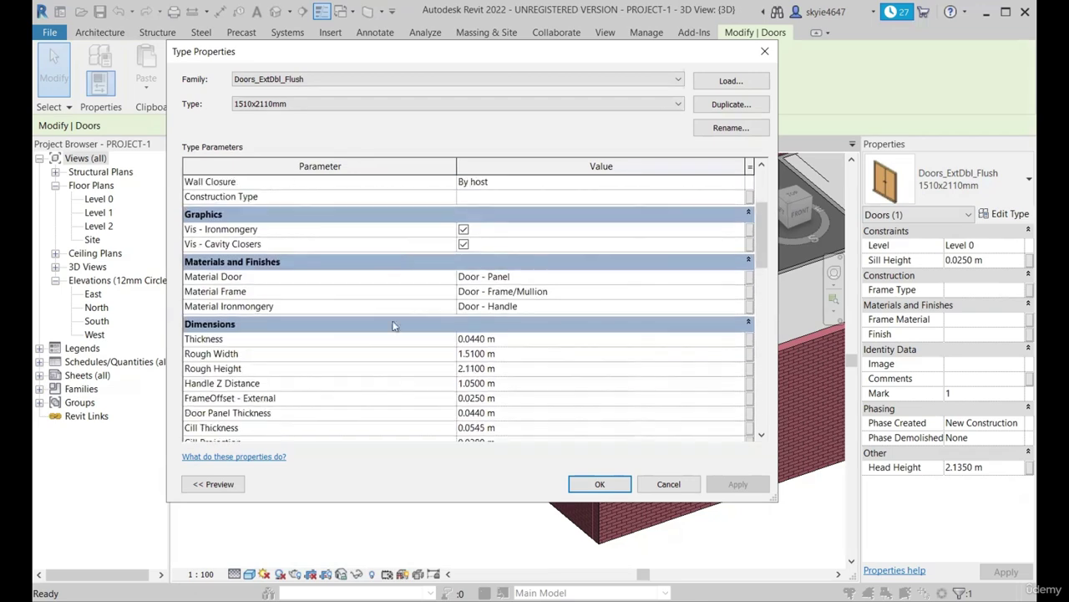
{"action": "scroll", "coordinate": [318, 395], "scroll_direction": "down", "scroll_amount": 2}
{"action": "scroll", "coordinate": [317, 392], "scroll_direction": "down", "scroll_amount": 3}
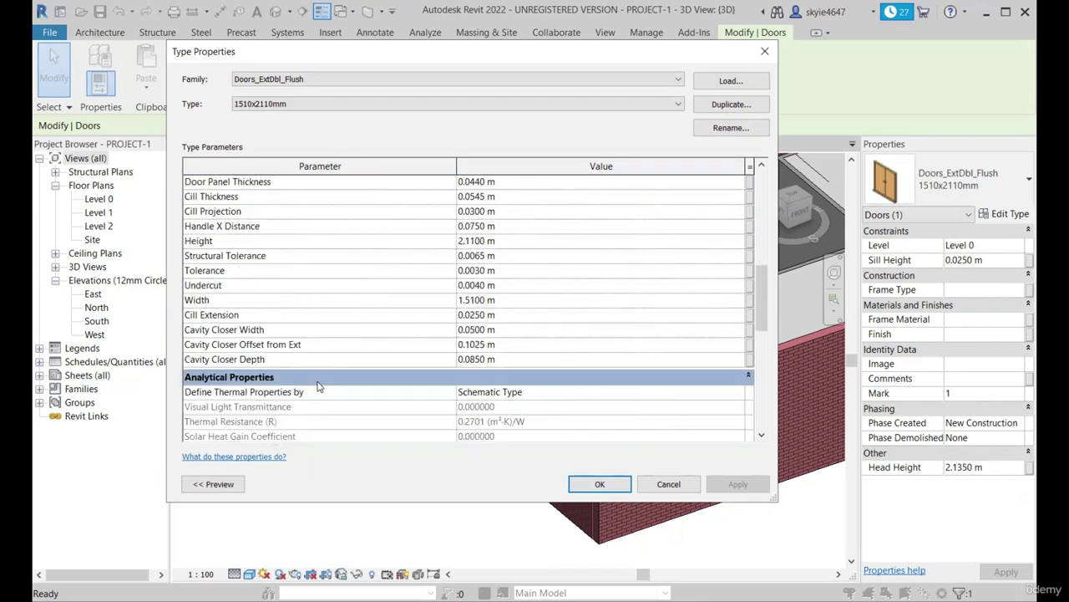
{"action": "scroll", "coordinate": [327, 405], "scroll_direction": "up", "scroll_amount": 6}
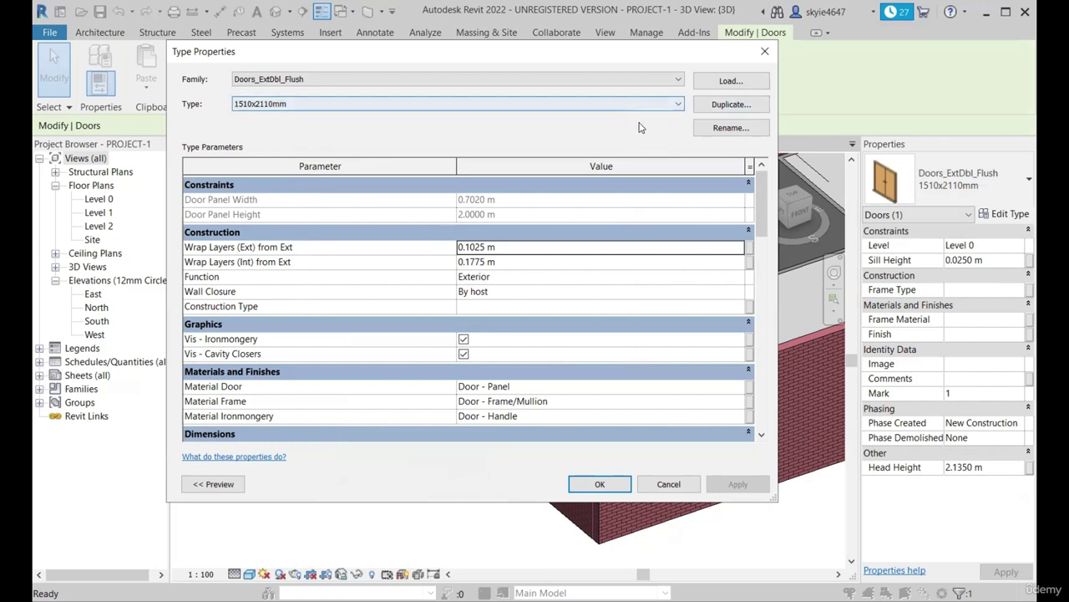
- Duplicate the 1510x2110mm door type under the name 2000x2000mm
{"action": "left_click", "coordinate": [742, 106]}
{"action": "left_click", "coordinate": [477, 264]}
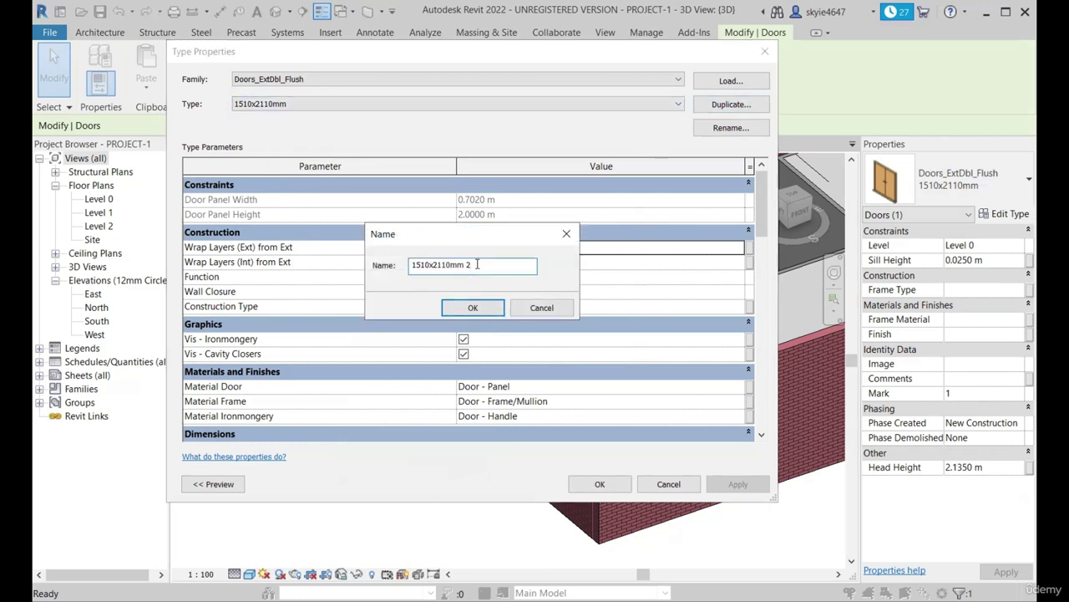
{"action": "key", "text": "BackSpace"}
{"action": "key", "text": "BackSpace"}
{"action": "key", "text": "BackSpace"}
{"action": "type", "text": "200"}
{"action": "left_click", "coordinate": [444, 264]}
{"action": "key", "text": "BackSpace"}
{"action": "type", "text": "00"}
{"action": "left_click", "coordinate": [472, 307]}
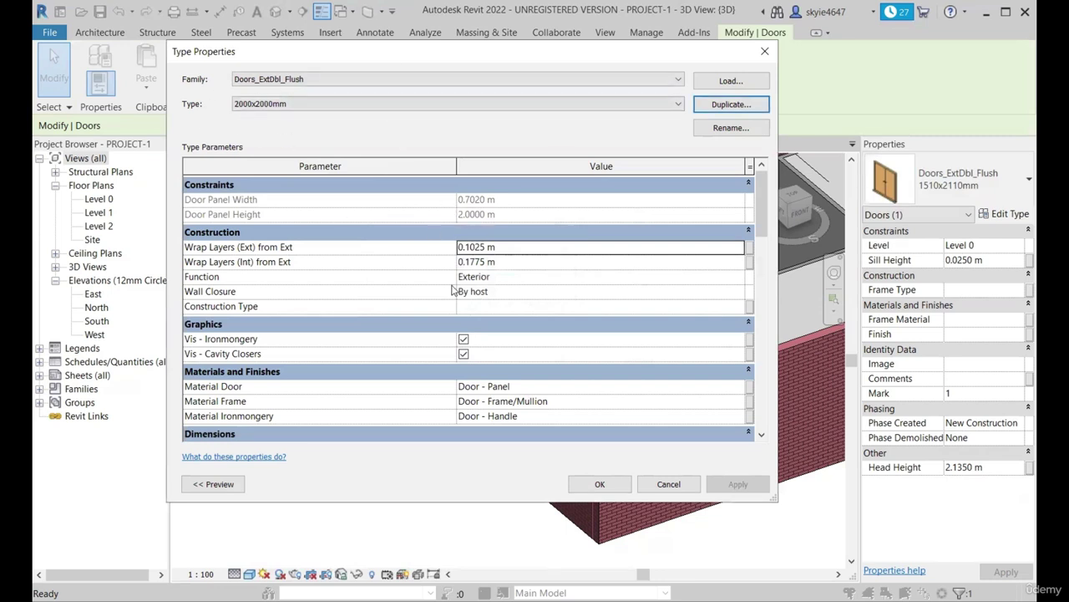
- Set the new door type's rough width to 2000 mm and rough height to 2 m, and apply it to the door
{"action": "scroll", "coordinate": [525, 333], "scroll_direction": "down", "scroll_amount": 3}
{"action": "scroll", "coordinate": [473, 332], "scroll_direction": "down", "scroll_amount": 1}
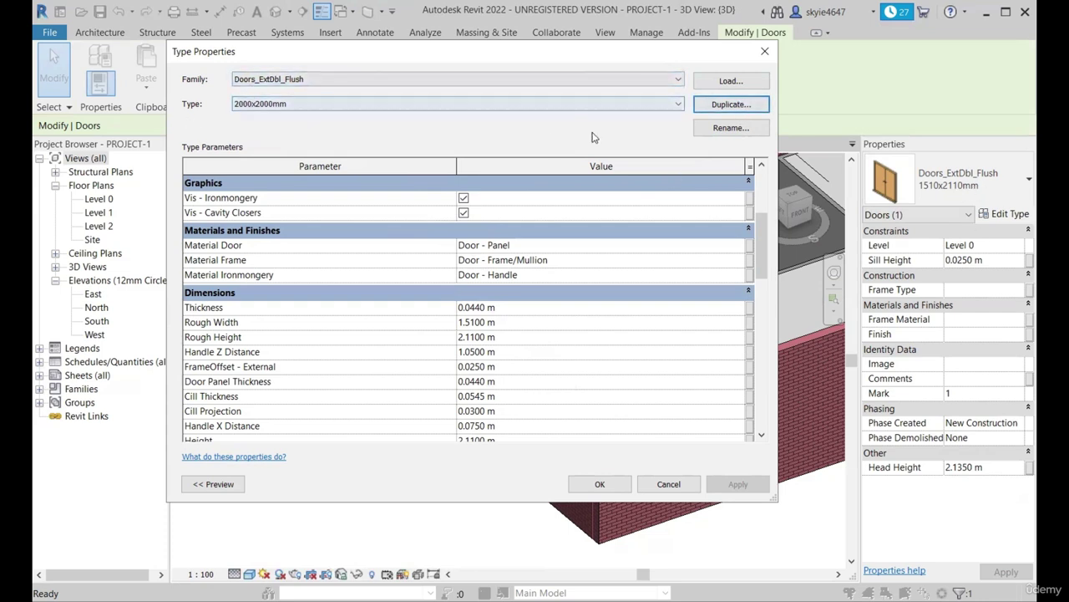
{"action": "scroll", "coordinate": [397, 267], "scroll_direction": "down", "scroll_amount": 2}
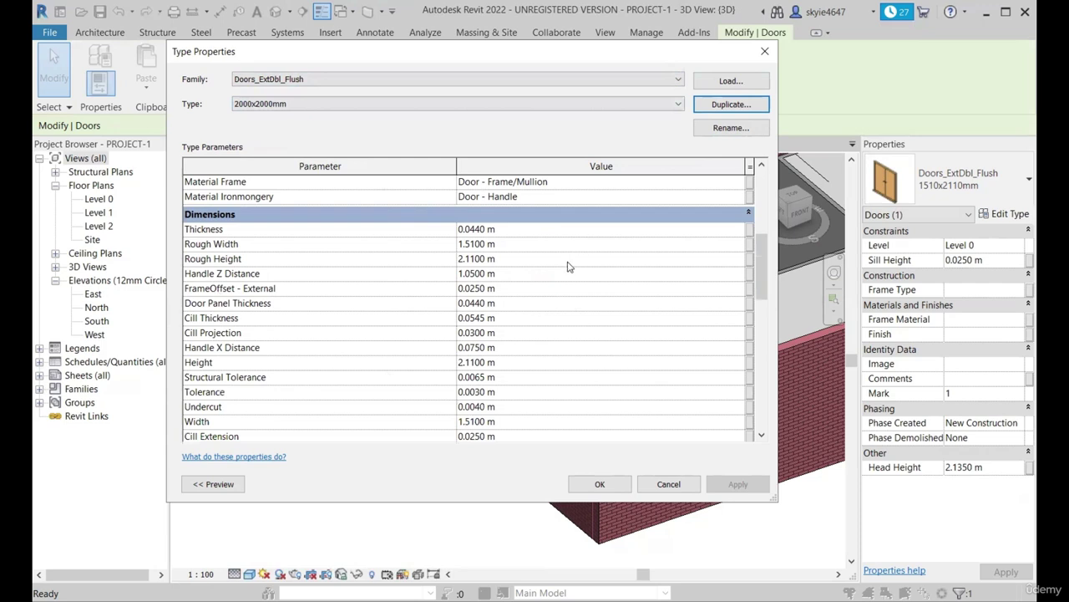
{"action": "scroll", "coordinate": [556, 300], "scroll_direction": "down", "scroll_amount": 1}
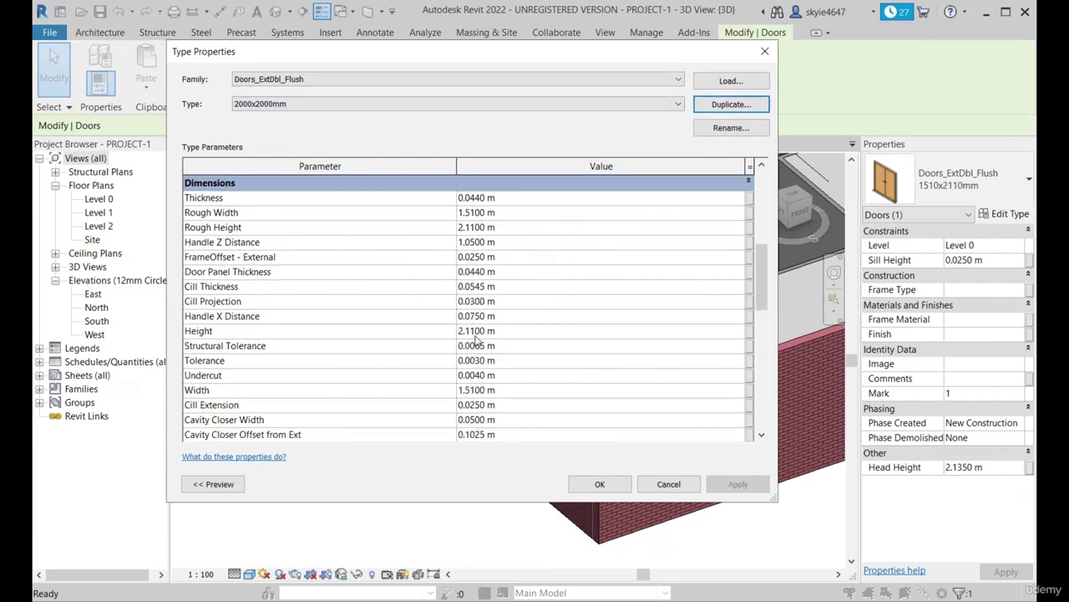
{"action": "left_click", "coordinate": [535, 215]}
{"action": "type", "text": "2000mm"}
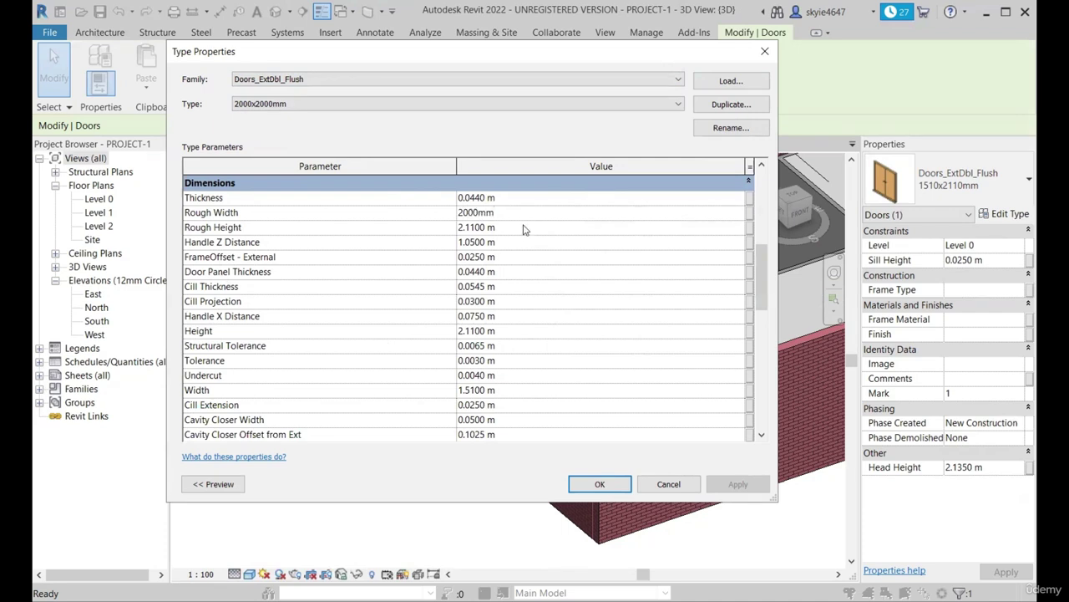
{"action": "key", "text": "Tab"}
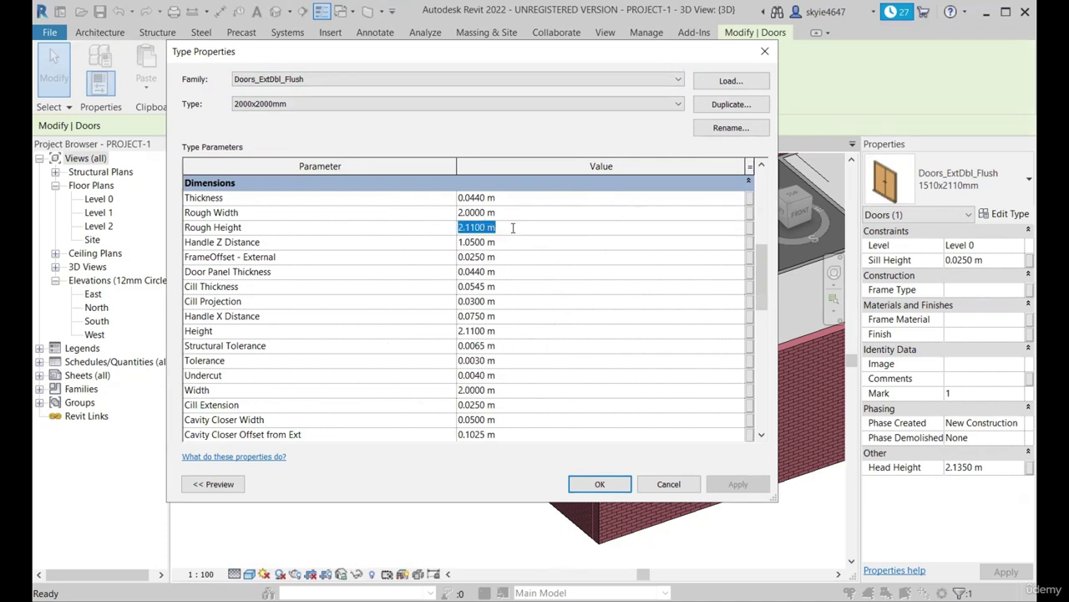
{"action": "type", "text": "2"}
{"action": "left_click", "coordinate": [516, 276]}
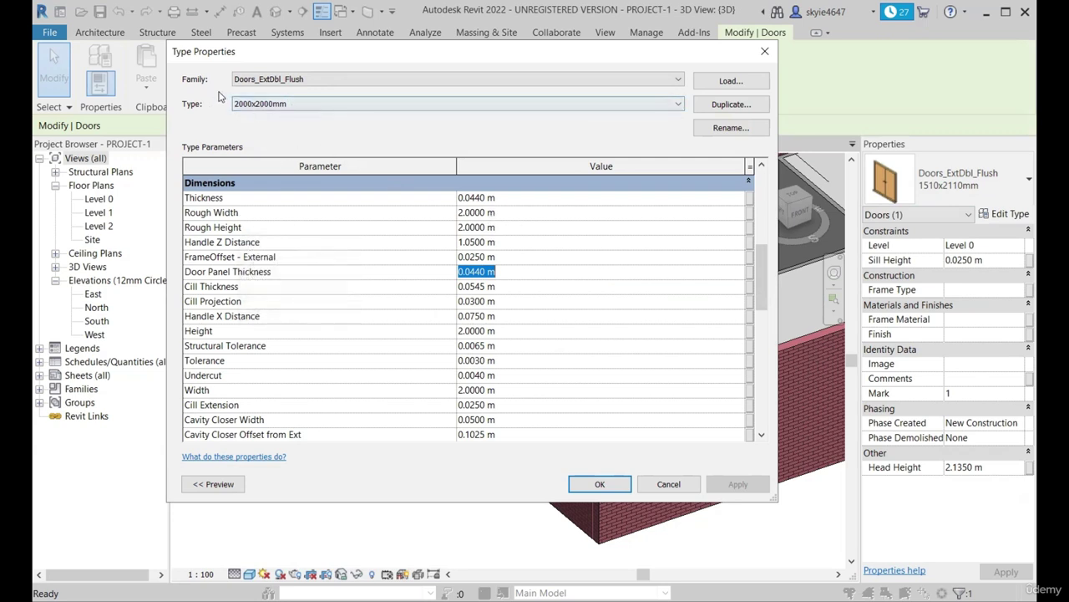
{"action": "left_click", "coordinate": [599, 486]}
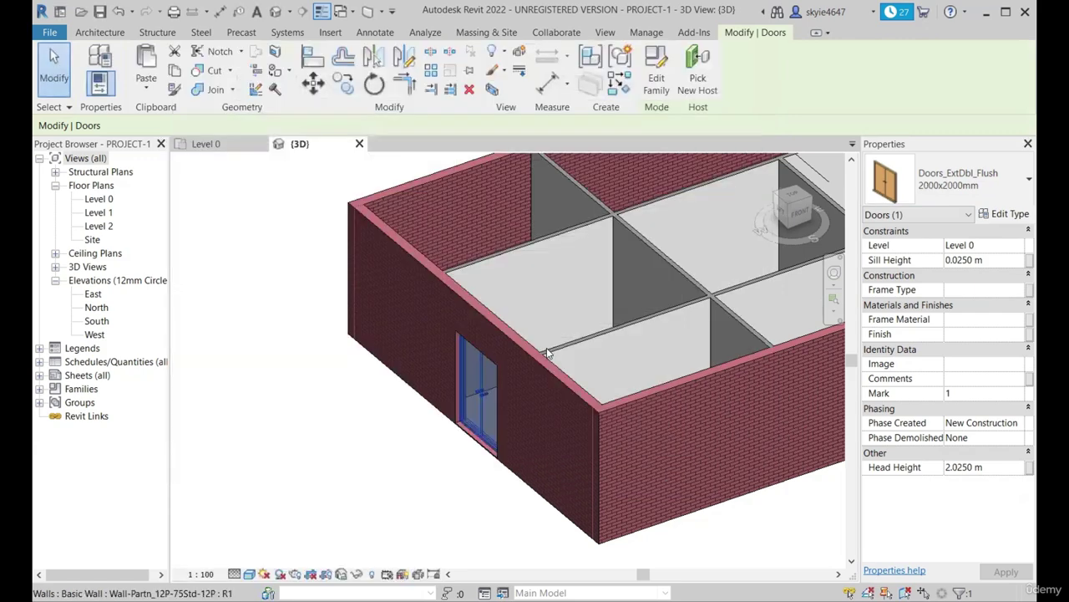
- Inspect the resized double door in its wall from an angle and straight on from the left side
{"action": "scroll", "coordinate": [451, 485], "scroll_direction": "down", "scroll_amount": 2}
{"action": "middle_click_drag", "start_coordinate": [516, 467], "coordinate": [582, 404], "text": "shift"}
{"action": "scroll", "coordinate": [578, 409], "scroll_direction": "up", "scroll_amount": 3}
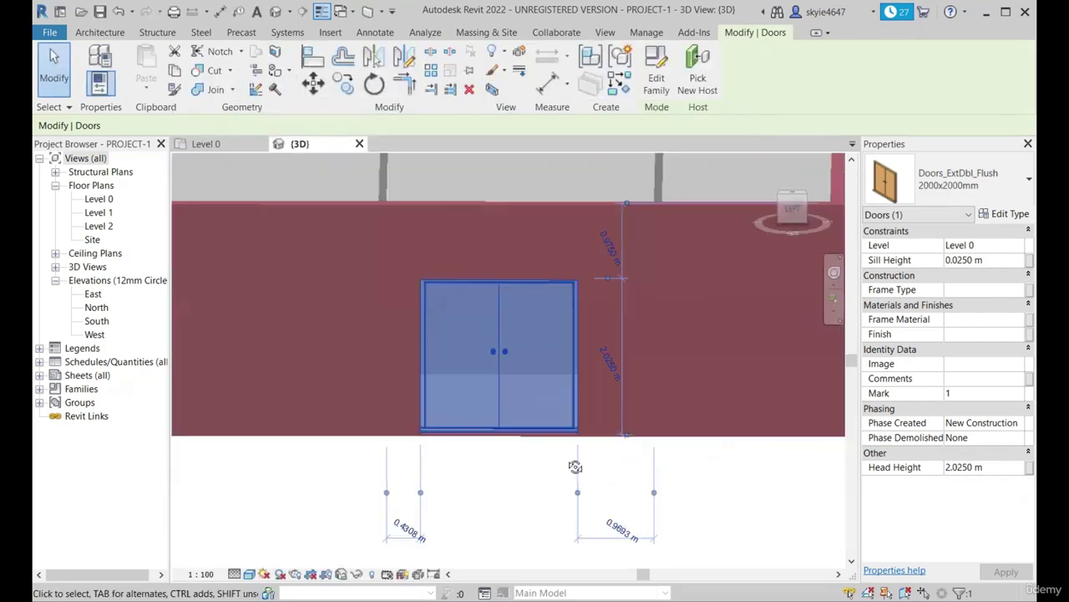
{"action": "middle_click_drag", "start_coordinate": [574, 467], "coordinate": [593, 466], "text": "shift"}
{"action": "scroll", "coordinate": [514, 433], "scroll_direction": "down", "scroll_amount": 1}
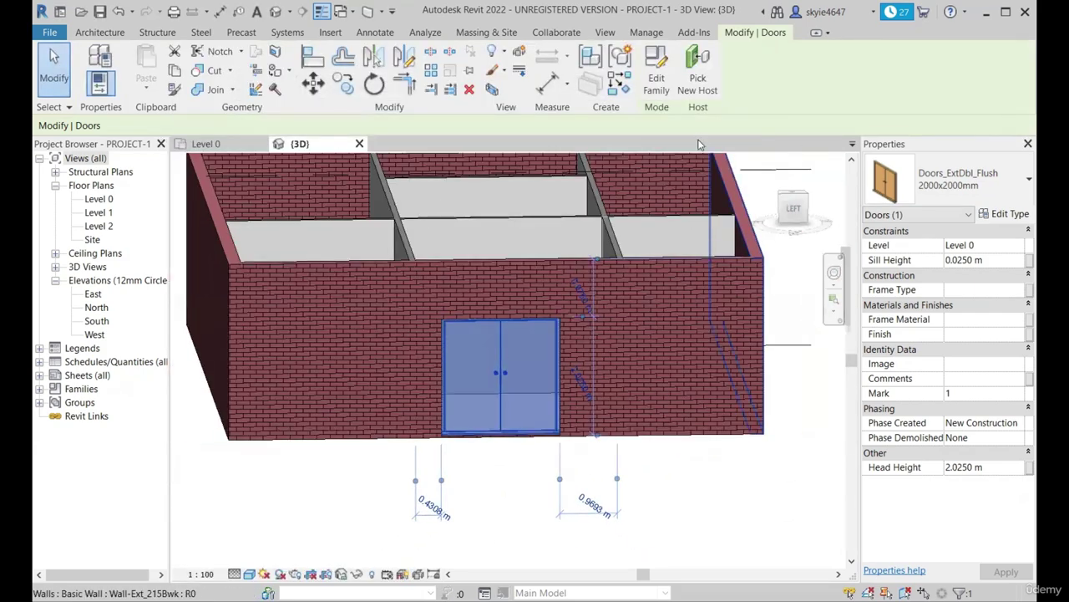
{"action": "left_click", "coordinate": [795, 209]}
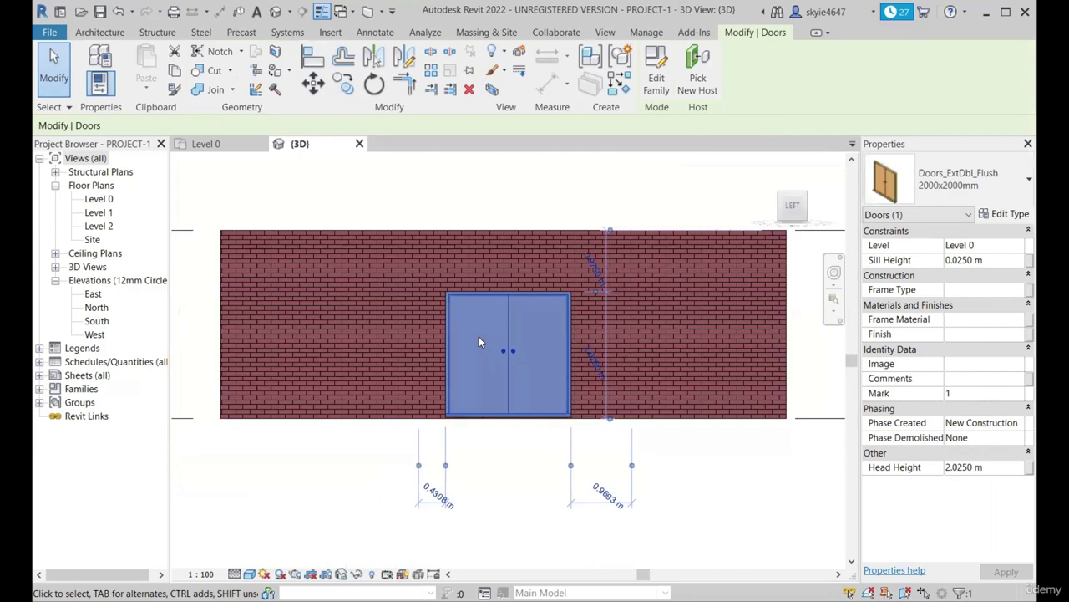
- Create a similar 2000x2000mm double door in the same brick wall, on the left side of the existing door
{"action": "right_click", "coordinate": [479, 336]}
{"action": "mouse_move", "coordinate": [505, 368]}
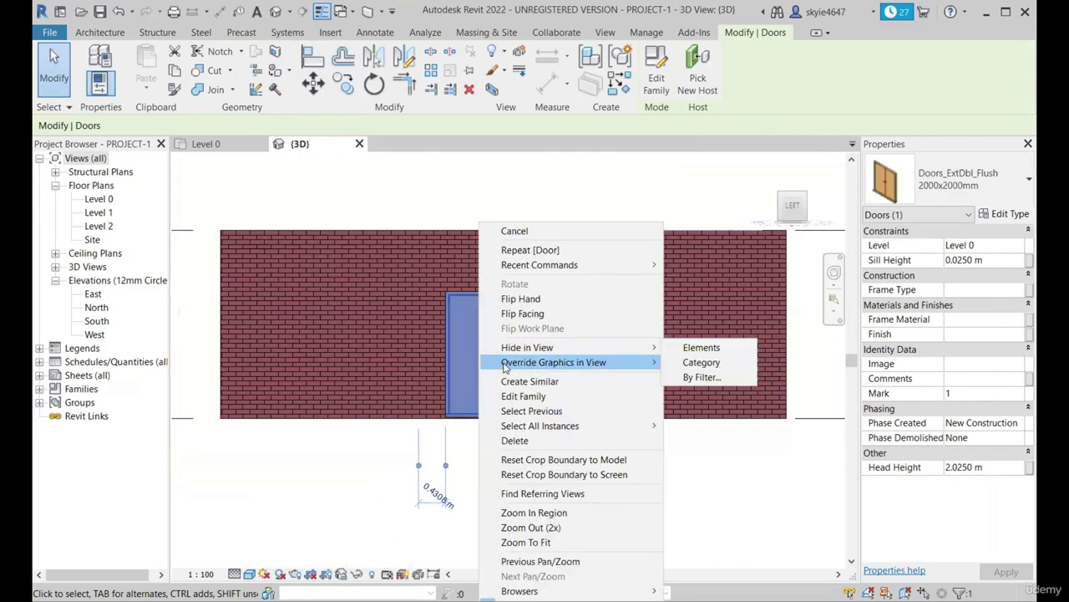
{"action": "left_click", "coordinate": [541, 387]}
{"action": "left_click", "coordinate": [358, 359]}
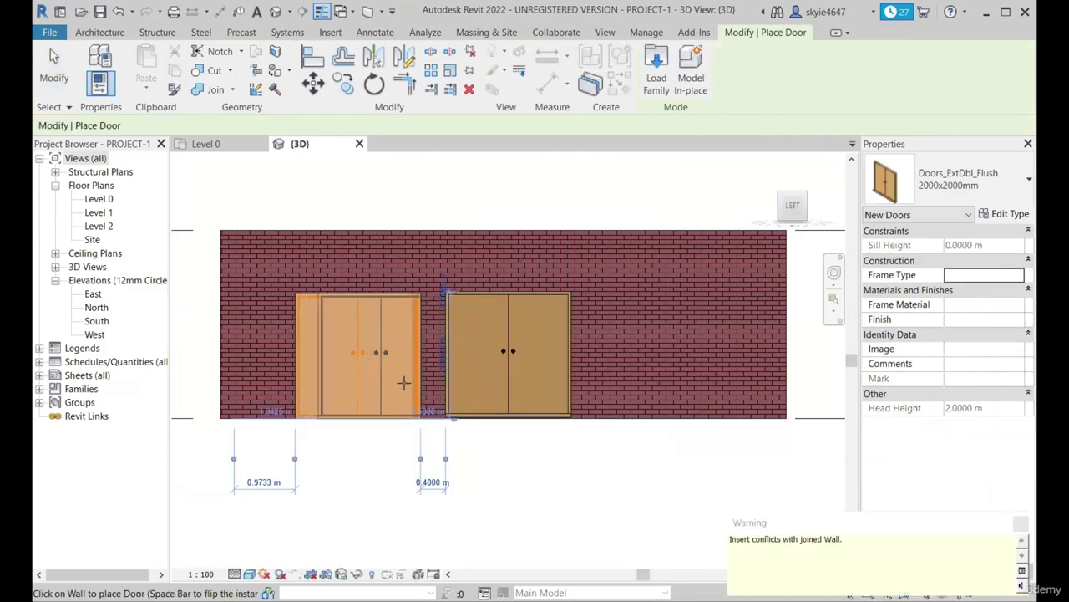
{"action": "key", "text": "Escape"}
- Change the newly placed double door's type to Doors_ExtDbl_Flush 1510x2110mm and inspect it beside the other door
{"action": "left_click", "coordinate": [355, 367]}
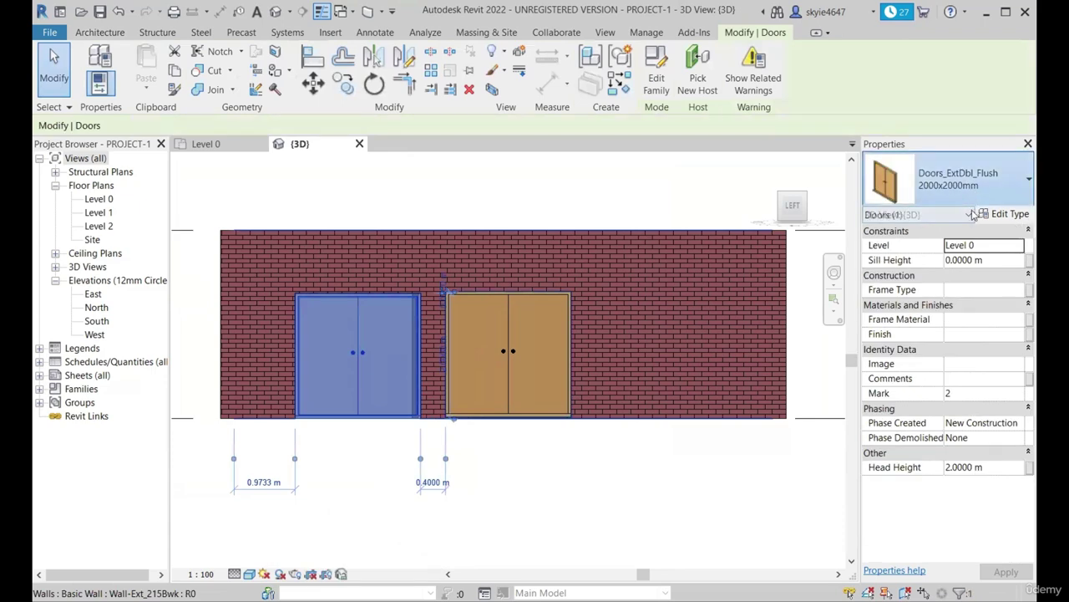
{"action": "left_click", "coordinate": [960, 179]}
{"action": "left_click", "coordinate": [922, 264]}
{"action": "scroll", "coordinate": [466, 466], "scroll_direction": "up", "scroll_amount": 1}
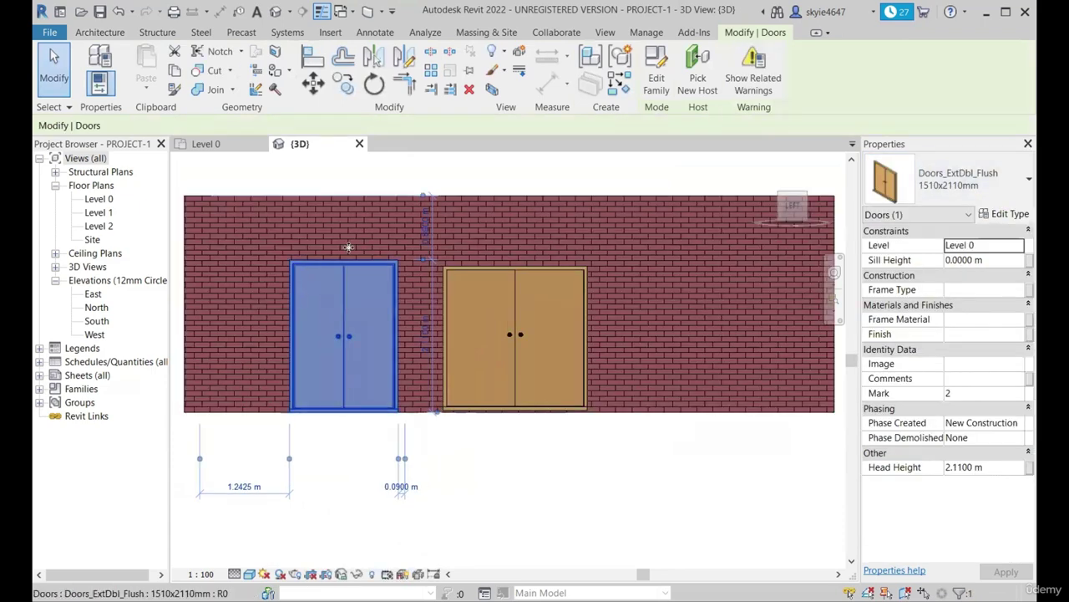
{"action": "scroll", "coordinate": [333, 287], "scroll_direction": "up", "scroll_amount": 2}
{"action": "scroll", "coordinate": [439, 390], "scroll_direction": "down", "scroll_amount": 3}
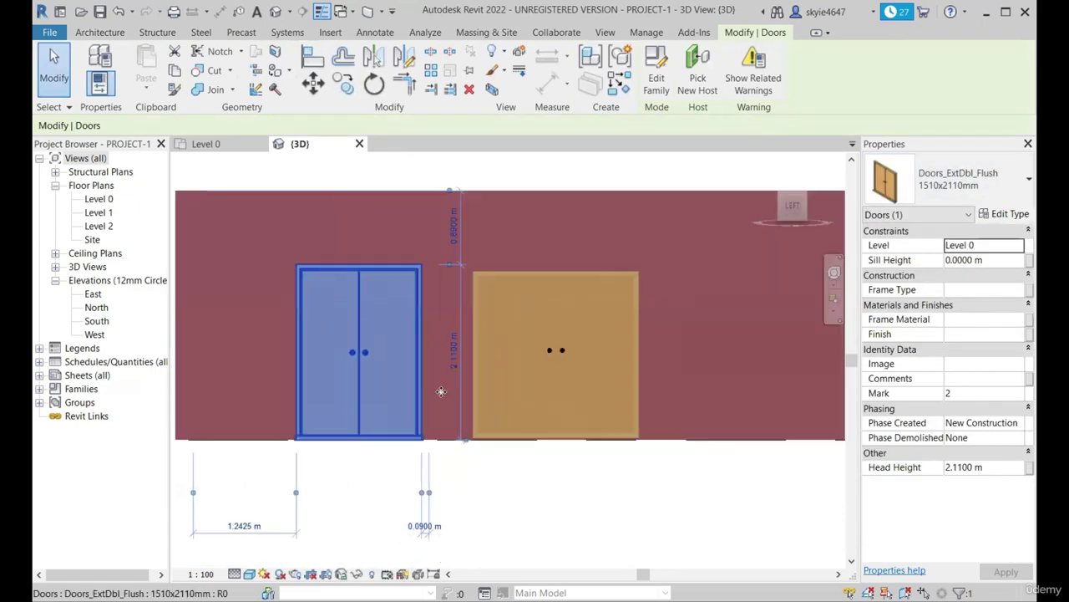
{"action": "scroll", "coordinate": [405, 338], "scroll_direction": "up", "scroll_amount": 1}
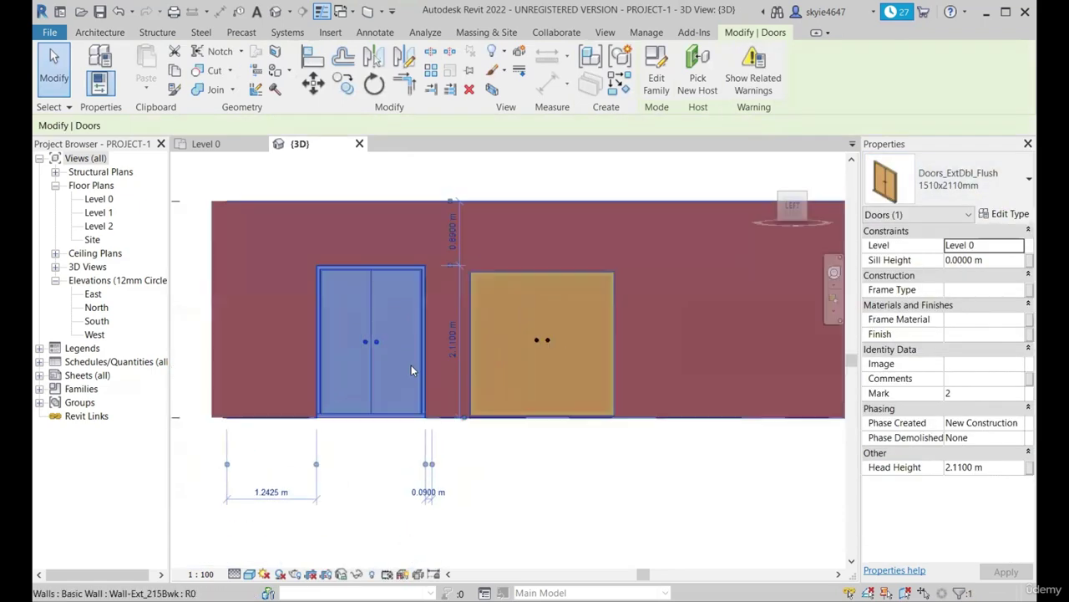
- Set the sill height of the 2000x2000mm double door to 50 mm and inspect it from an angle
{"action": "left_click", "coordinate": [539, 339]}
{"action": "left_click", "coordinate": [564, 383]}
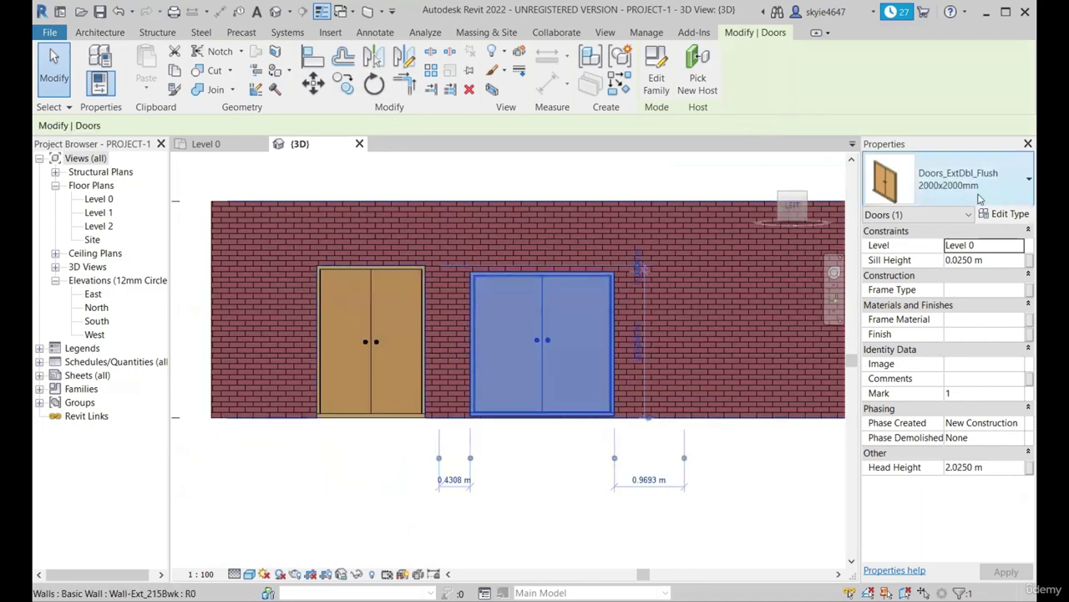
{"action": "scroll", "coordinate": [573, 351], "scroll_direction": "down", "scroll_amount": 2}
{"action": "middle_click_drag", "start_coordinate": [528, 357], "coordinate": [603, 416], "text": "shift"}
{"action": "scroll", "coordinate": [574, 391], "scroll_direction": "up", "scroll_amount": 1}
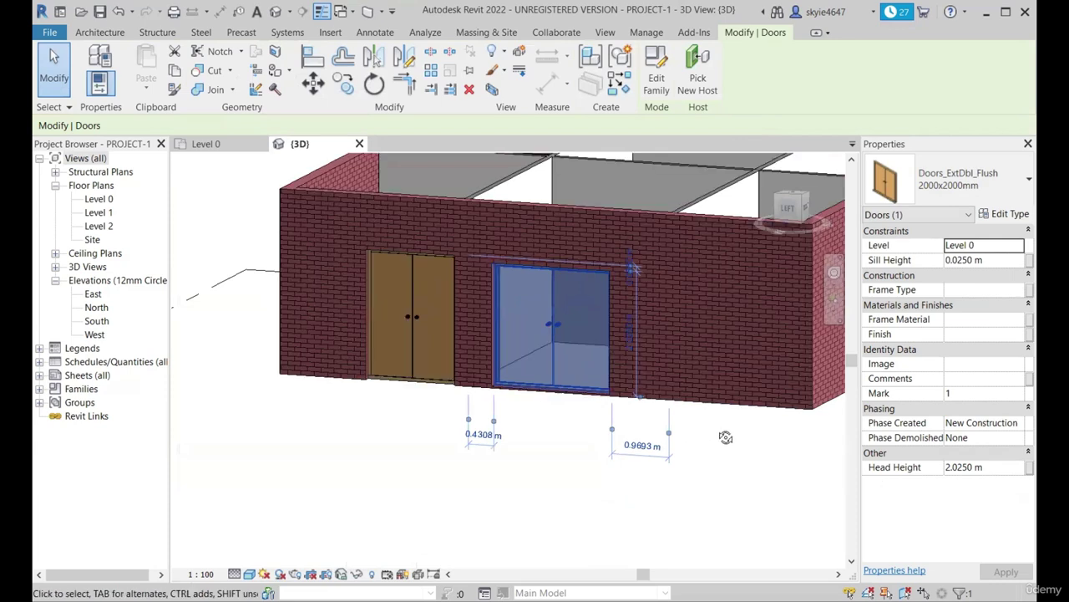
{"action": "middle_click_drag", "start_coordinate": [726, 437], "coordinate": [756, 420], "text": "shift"}
{"action": "left_click", "coordinate": [992, 470]}
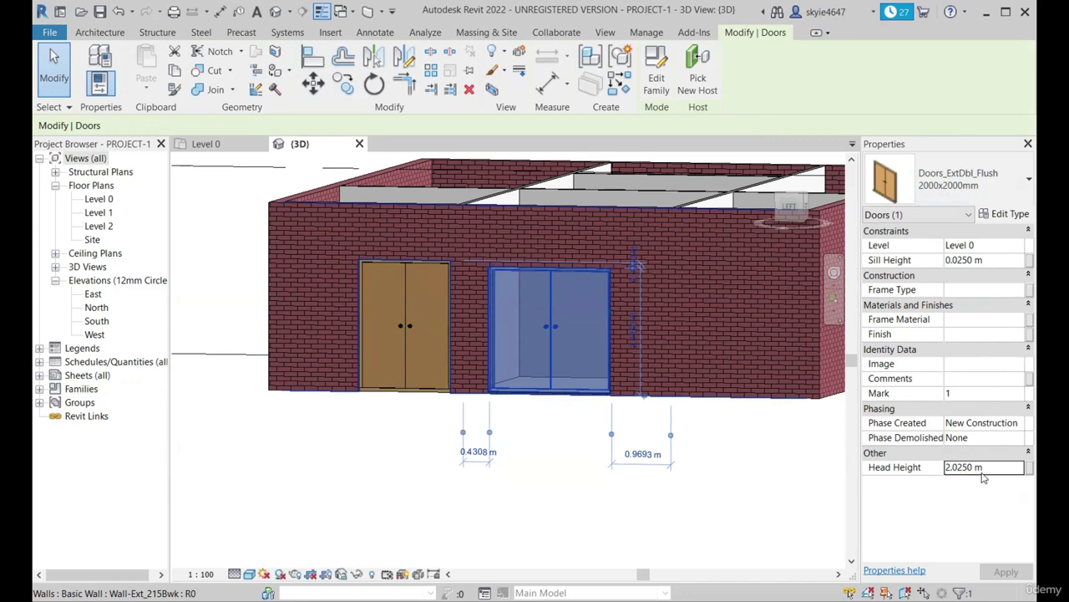
{"action": "left_click", "coordinate": [992, 260]}
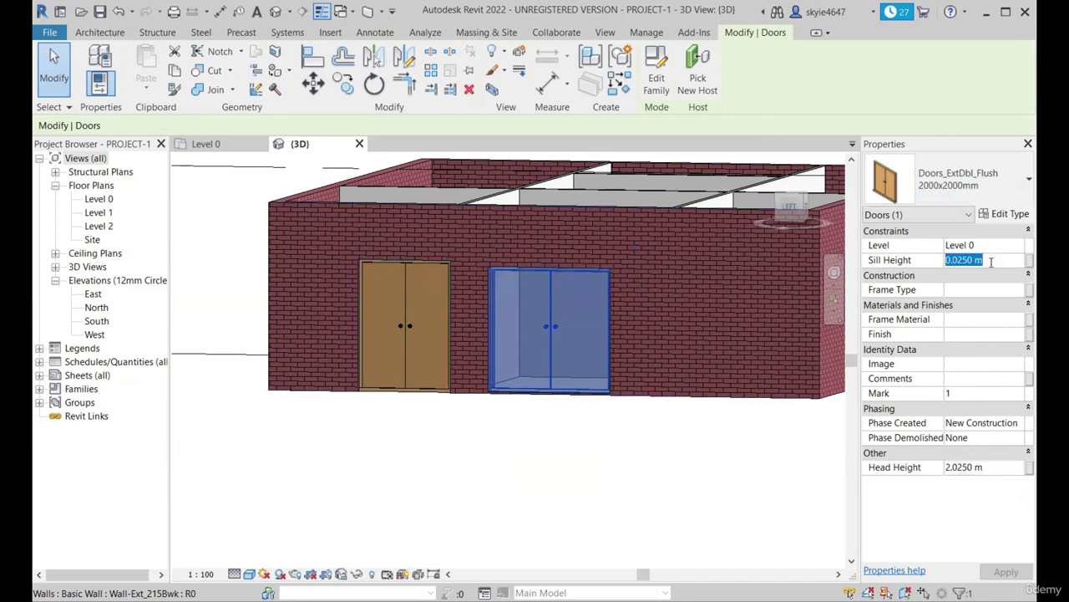
{"action": "type", "text": "50mm"}
{"action": "key", "text": "Return"}
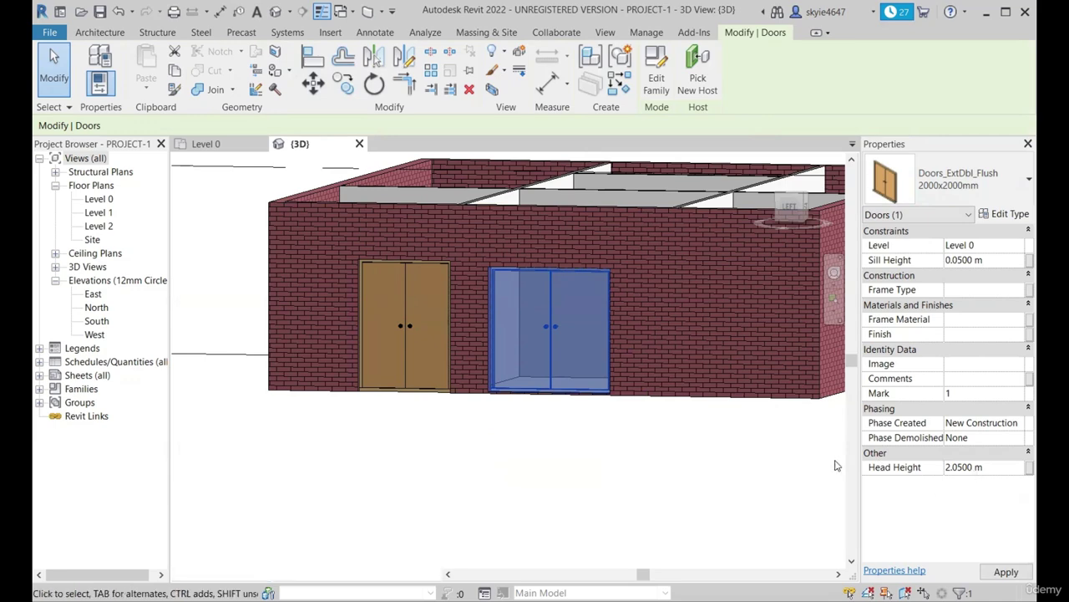
{"action": "middle_click_drag", "start_coordinate": [559, 475], "coordinate": [572, 508], "text": "shift"}
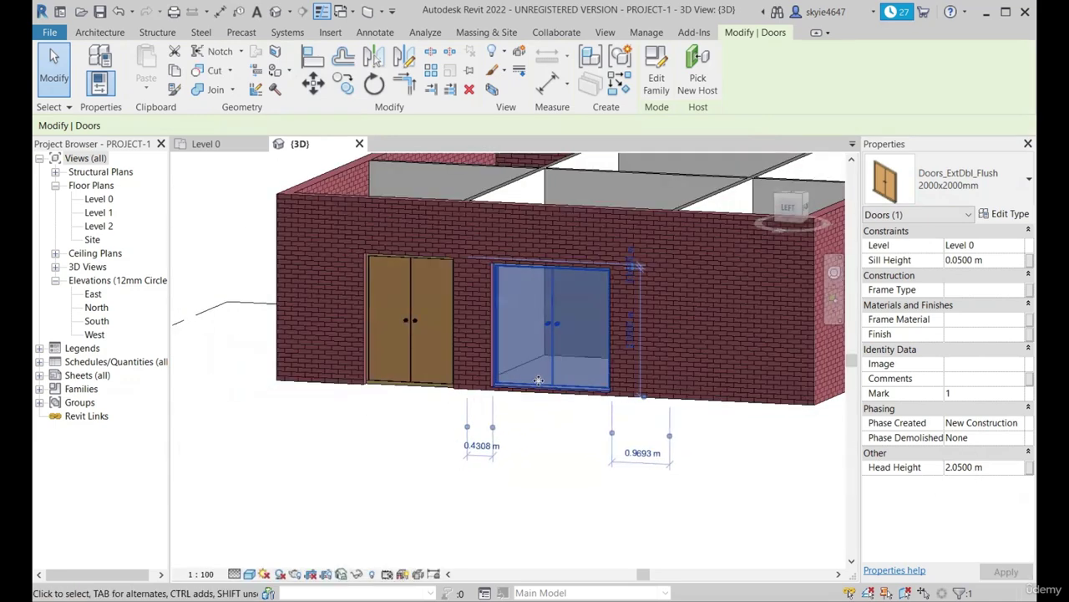
{"action": "scroll", "coordinate": [537, 377], "scroll_direction": "down", "scroll_amount": 2}
{"action": "middle_click_drag", "start_coordinate": [403, 318], "coordinate": [328, 306], "text": "shift"}
- Delete the 1510x2110mm double door between grids C and D in the Level 0 floor plan
{"action": "left_click", "coordinate": [217, 151]}
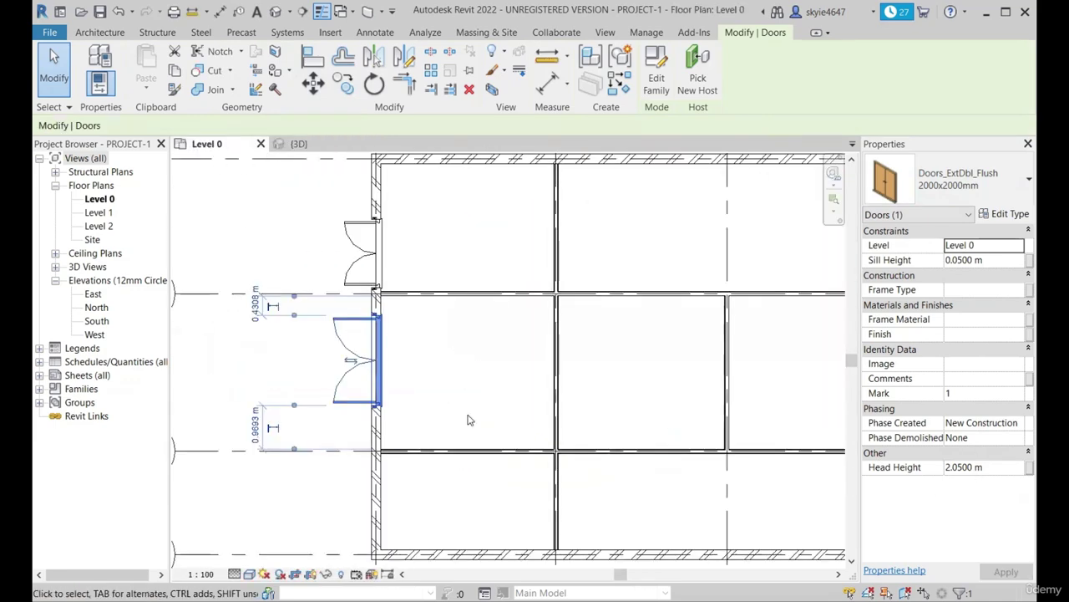
{"action": "scroll", "coordinate": [468, 417], "scroll_direction": "down", "scroll_amount": 2}
{"action": "scroll", "coordinate": [416, 341], "scroll_direction": "up", "scroll_amount": 2}
{"action": "left_click", "coordinate": [406, 339]}
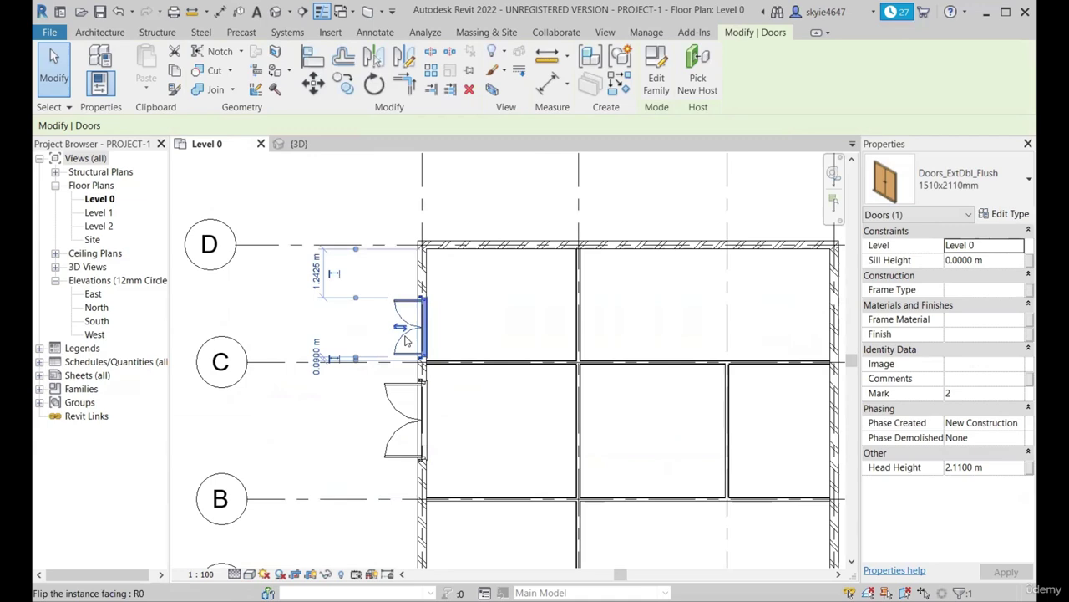
{"action": "key", "text": "Delete"}
- Place a Doors_IntSgl 810x2110mm door in the grid B wall just left of grid 2, opening into the room above
{"action": "scroll", "coordinate": [418, 334], "scroll_direction": "down", "scroll_amount": 3}
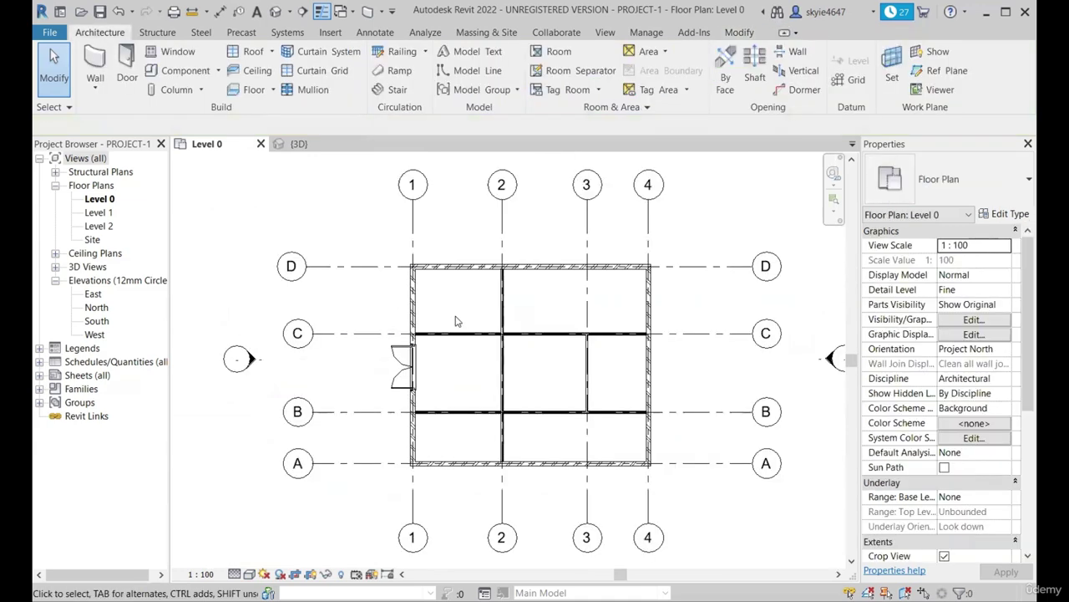
{"action": "key", "text": "d"}
{"action": "key", "text": "r"}
{"action": "scroll", "coordinate": [518, 359], "scroll_direction": "up", "scroll_amount": 2}
{"action": "left_click", "coordinate": [973, 180]}
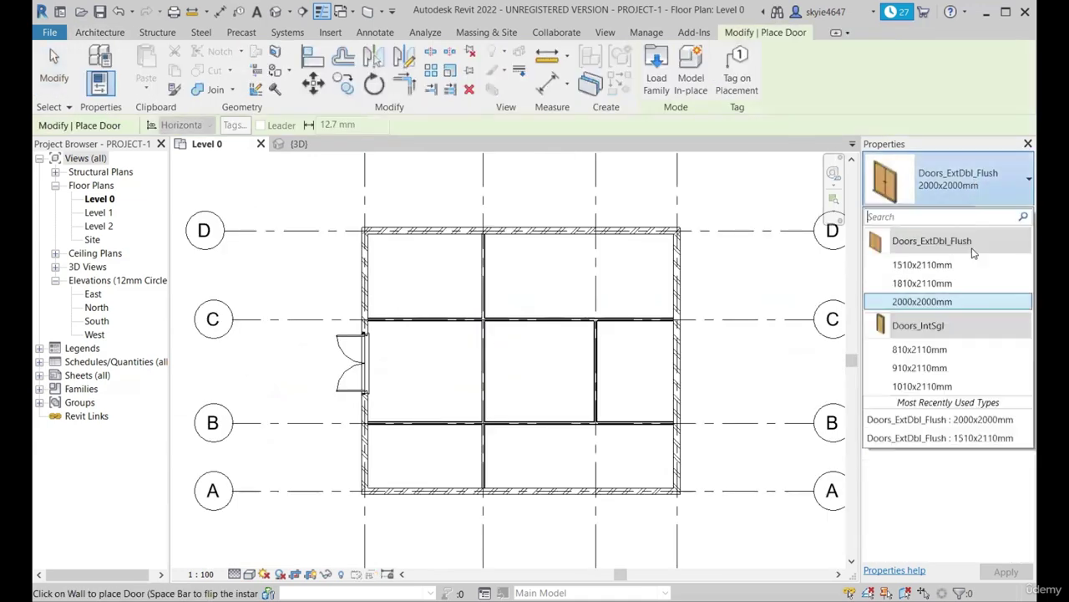
{"action": "left_click", "coordinate": [919, 349]}
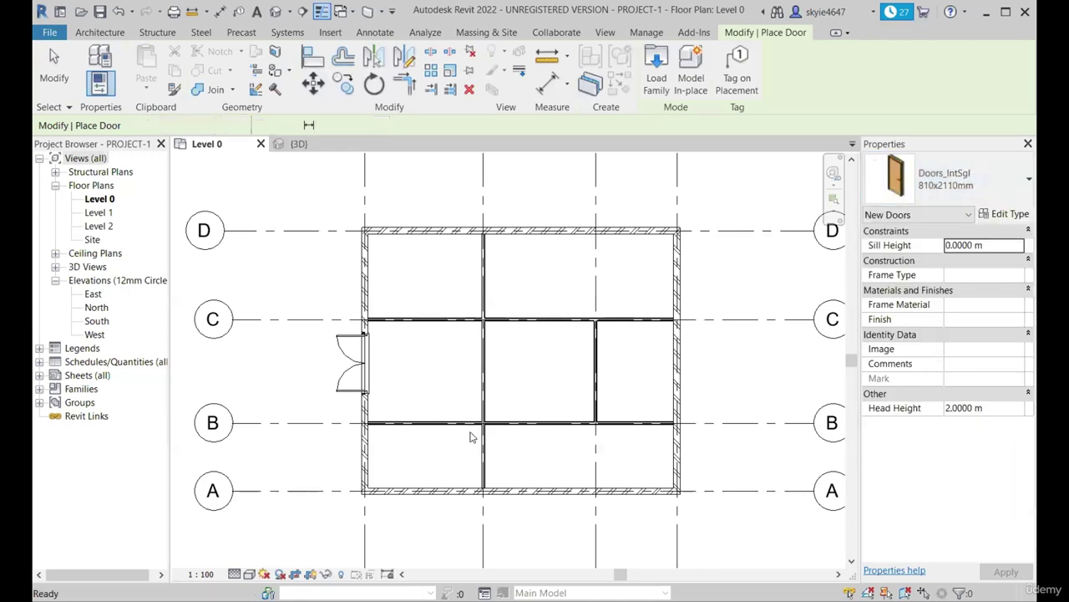
{"action": "scroll", "coordinate": [470, 436], "scroll_direction": "up", "scroll_amount": 3}
{"action": "scroll", "coordinate": [312, 303], "scroll_direction": "down", "scroll_amount": 3}
{"action": "scroll", "coordinate": [301, 317], "scroll_direction": "up", "scroll_amount": 2}
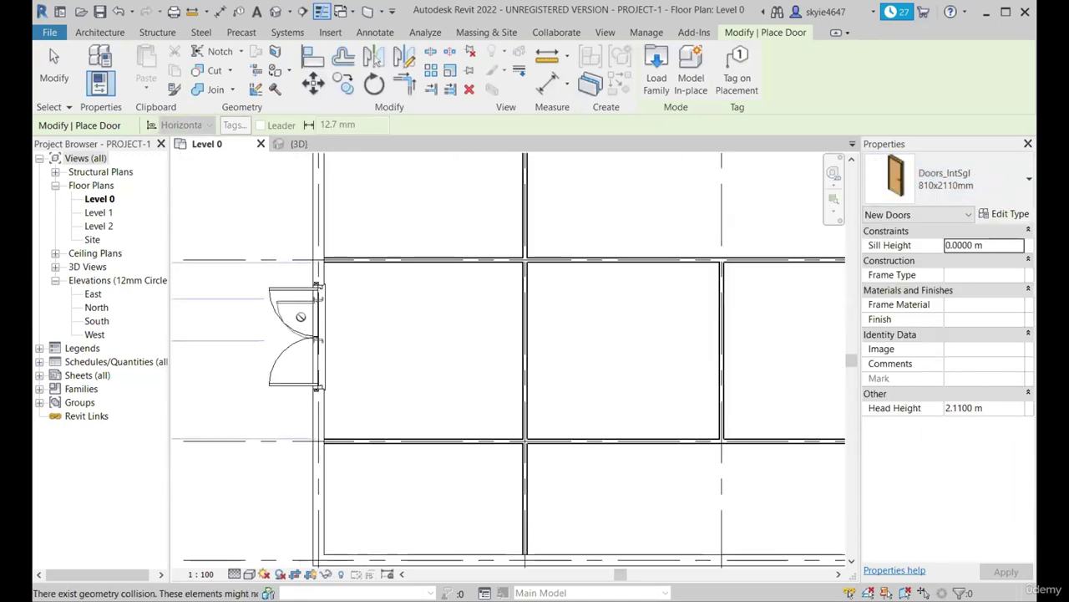
{"action": "scroll", "coordinate": [301, 317], "scroll_direction": "down", "scroll_amount": 3}
{"action": "scroll", "coordinate": [393, 341], "scroll_direction": "up", "scroll_amount": 4}
{"action": "scroll", "coordinate": [399, 475], "scroll_direction": "down", "scroll_amount": 1}
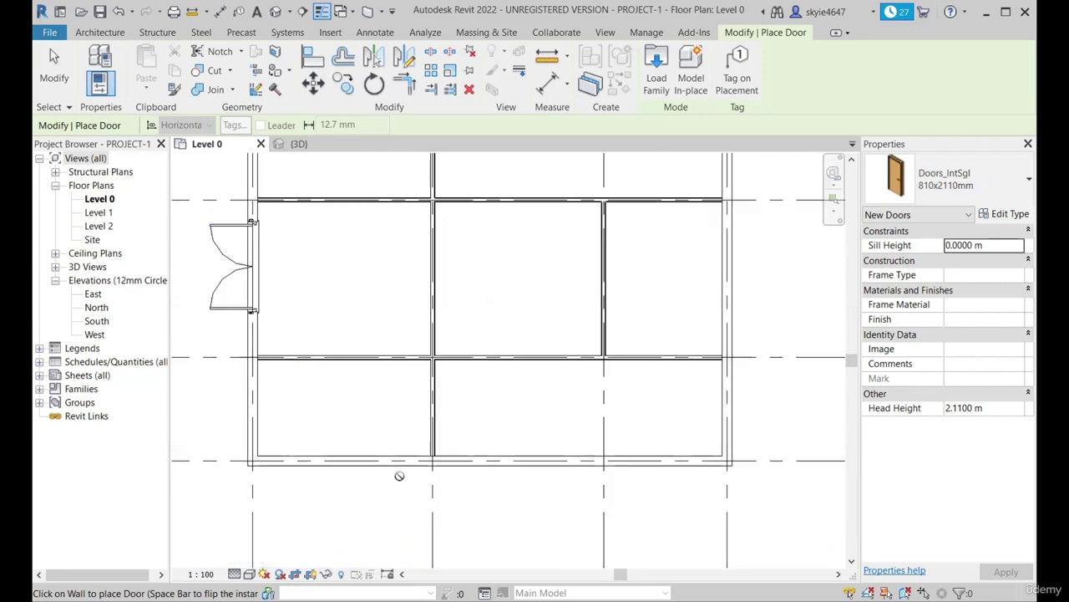
{"action": "scroll", "coordinate": [422, 393], "scroll_direction": "up", "scroll_amount": 2}
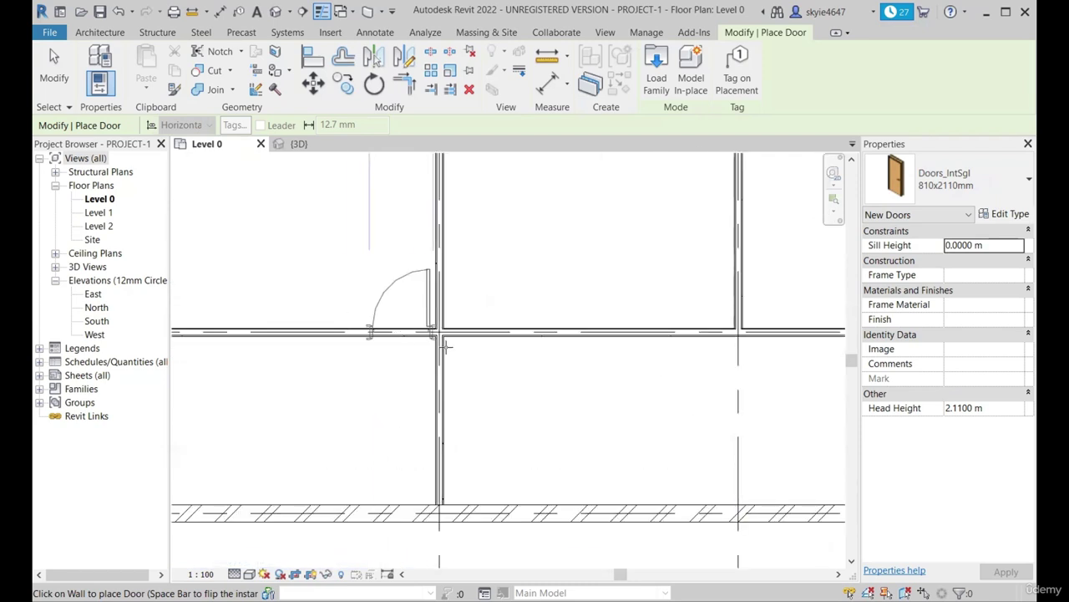
{"action": "left_click", "coordinate": [445, 346]}
- Place another 810x2110mm single door in the grid 2 wall just below grid B, opening to the right
{"action": "scroll", "coordinate": [447, 349], "scroll_direction": "down", "scroll_amount": 3}
{"action": "scroll", "coordinate": [448, 353], "scroll_direction": "up", "scroll_amount": 3}
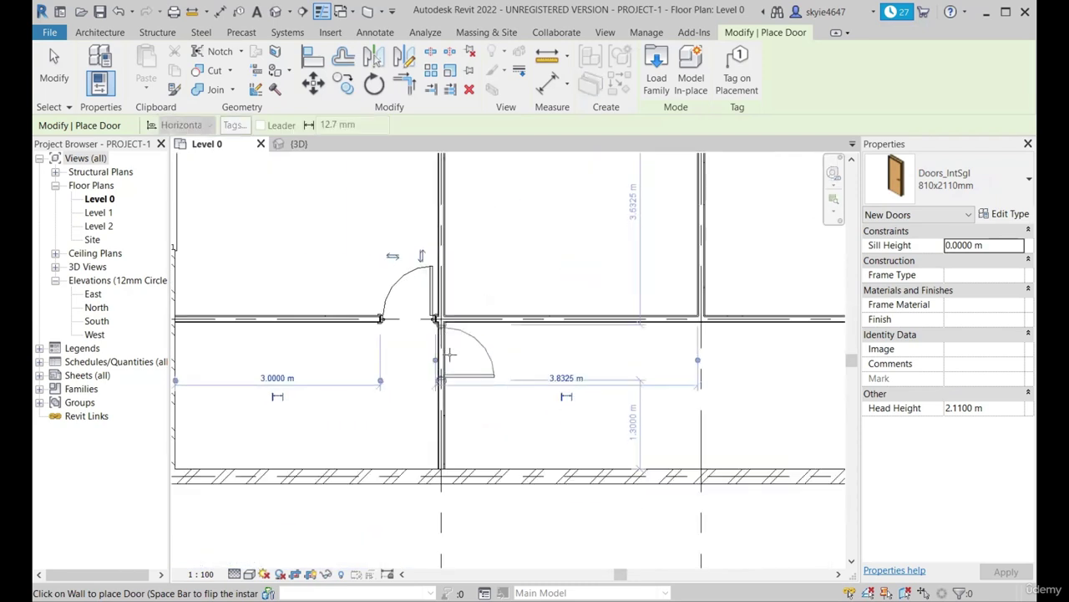
{"action": "left_click", "coordinate": [449, 355]}
- Place 810x2110mm single doors in the grid C wall just right of grid 2 and in the grid 2 wall just above grid C
{"action": "scroll", "coordinate": [449, 354], "scroll_direction": "down", "scroll_amount": 3}
{"action": "scroll", "coordinate": [474, 209], "scroll_direction": "up", "scroll_amount": 3}
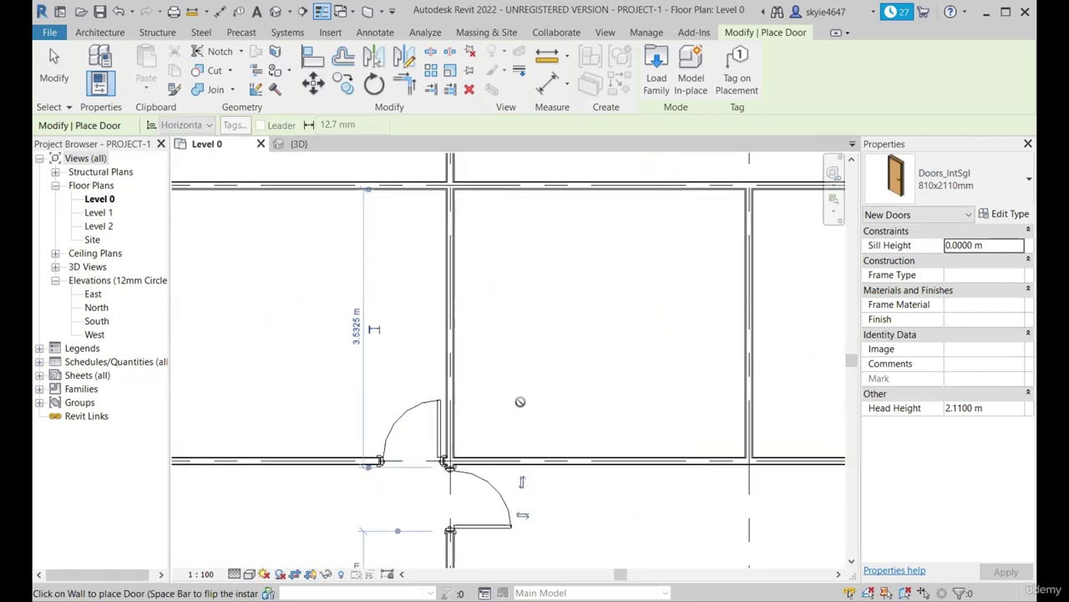
{"action": "scroll", "coordinate": [520, 401], "scroll_direction": "down", "scroll_amount": 3}
{"action": "scroll", "coordinate": [505, 321], "scroll_direction": "up", "scroll_amount": 3}
{"action": "left_click", "coordinate": [510, 321]}
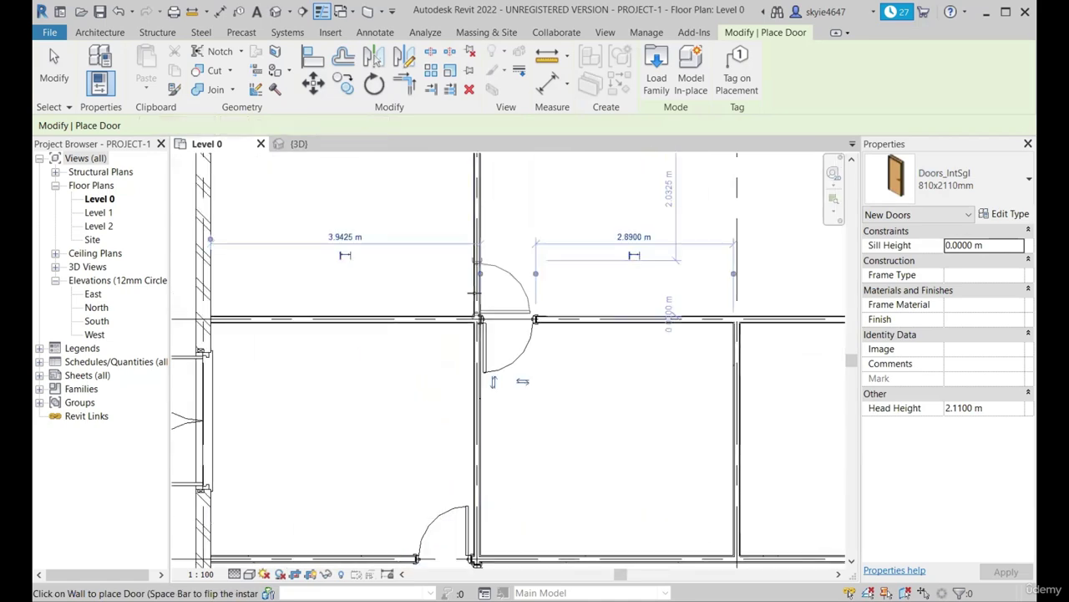
{"action": "left_click", "coordinate": [472, 293]}
{"action": "scroll", "coordinate": [474, 288], "scroll_direction": "down", "scroll_amount": 4}
{"action": "key", "text": "Escape"}
- Try flipping the hand and facing of the single door below grid B, returning it to its original orientation each time
{"action": "scroll", "coordinate": [488, 414], "scroll_direction": "up", "scroll_amount": 5}
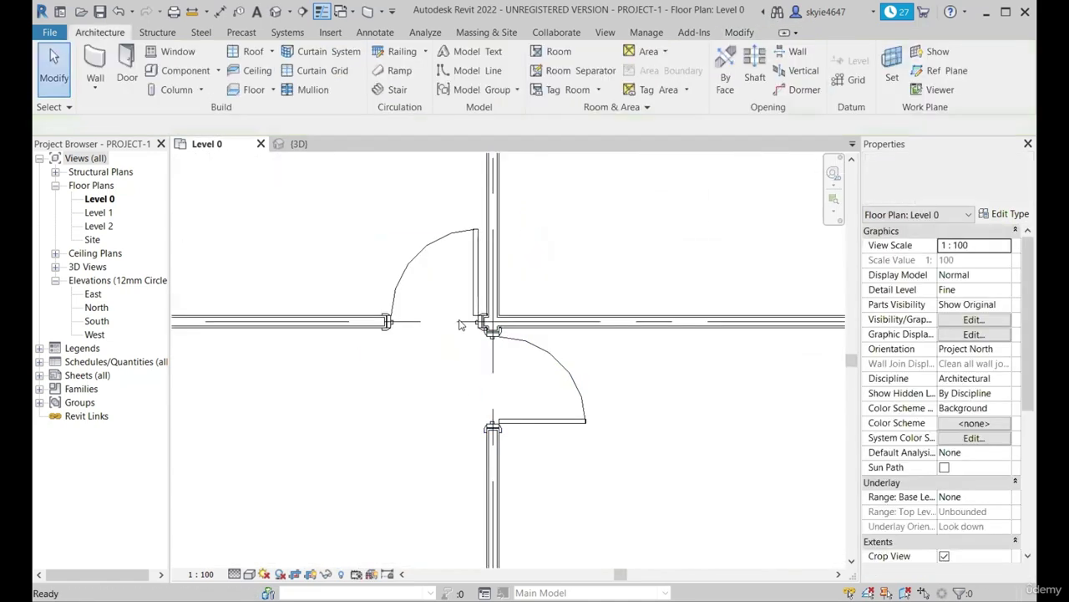
{"action": "left_click", "coordinate": [565, 427]}
{"action": "scroll", "coordinate": [464, 378], "scroll_direction": "down", "scroll_amount": 2}
{"action": "scroll", "coordinate": [469, 350], "scroll_direction": "up", "scroll_amount": 3}
{"action": "key", "text": "Escape"}
{"action": "left_click", "coordinate": [554, 445]}
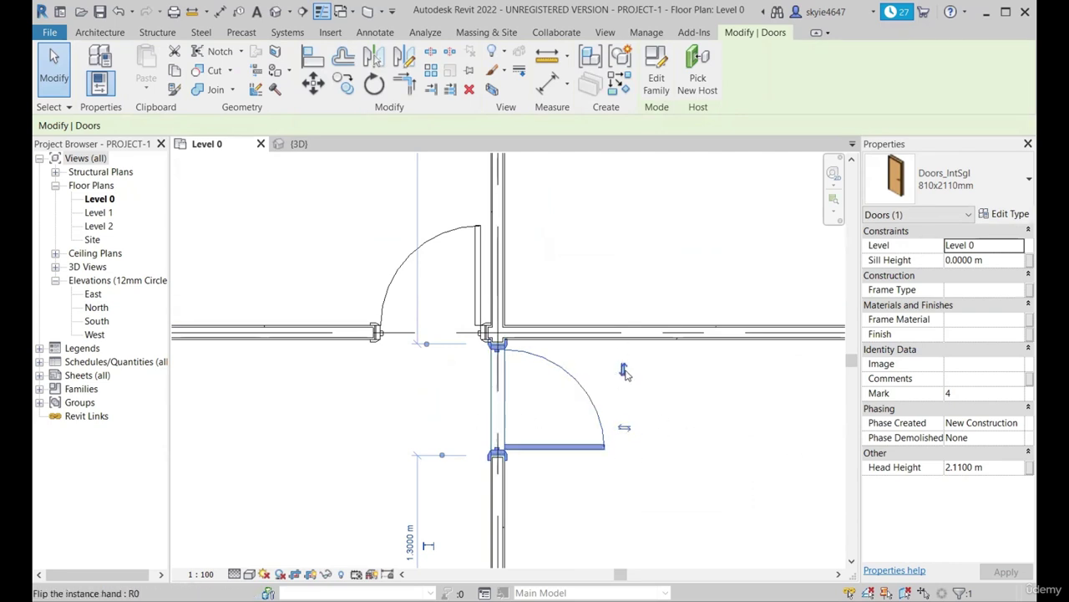
{"action": "left_click", "coordinate": [624, 371]}
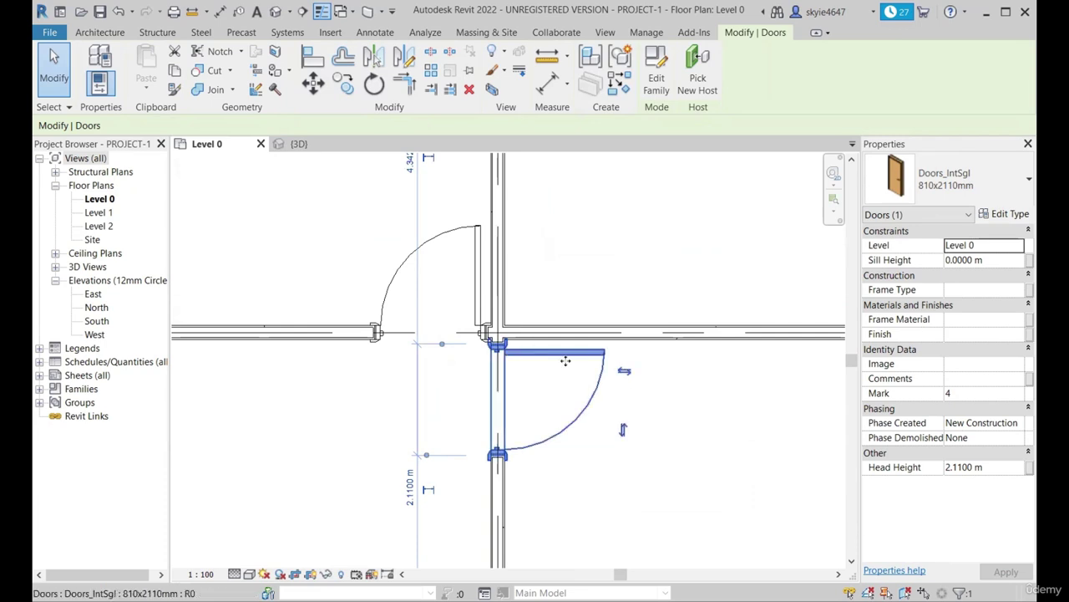
{"action": "left_click", "coordinate": [624, 430]}
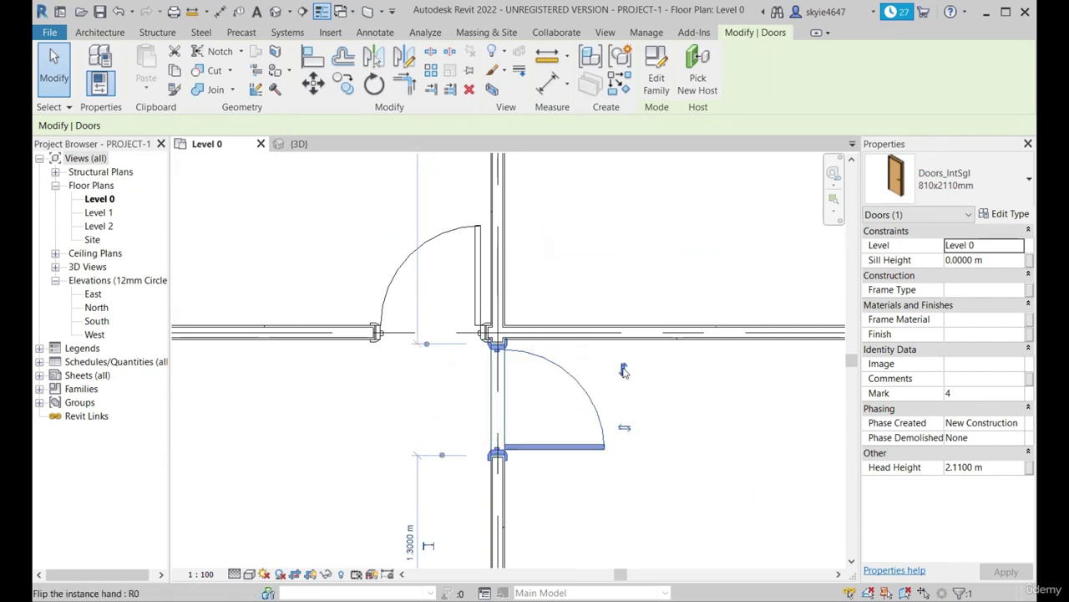
{"action": "left_click", "coordinate": [614, 435]}
{"action": "left_click", "coordinate": [614, 436]}
{"action": "left_click", "coordinate": [624, 427]}
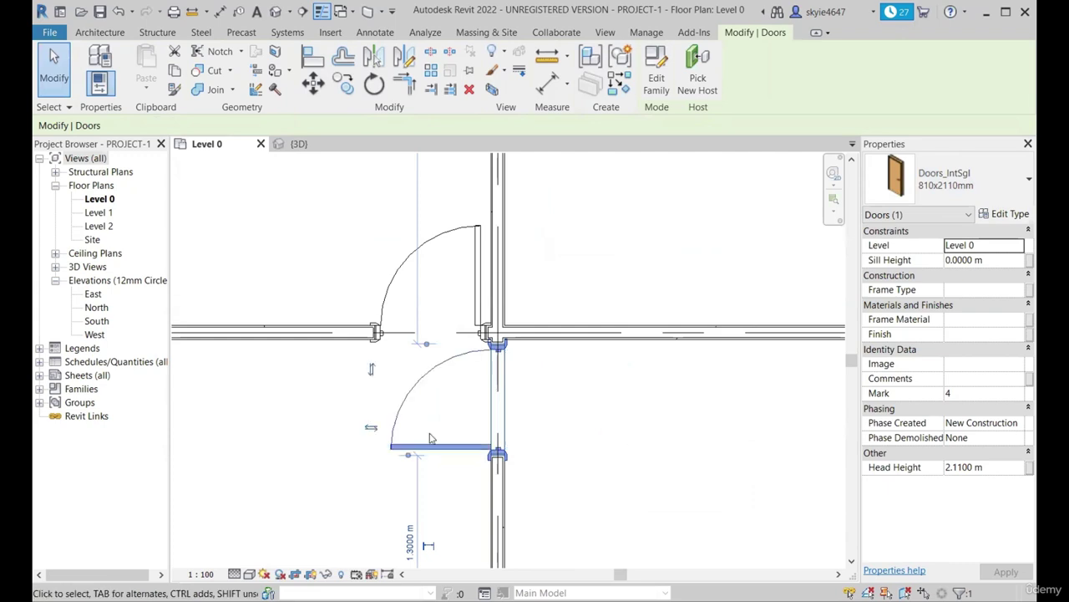
{"action": "left_click", "coordinate": [432, 437]}
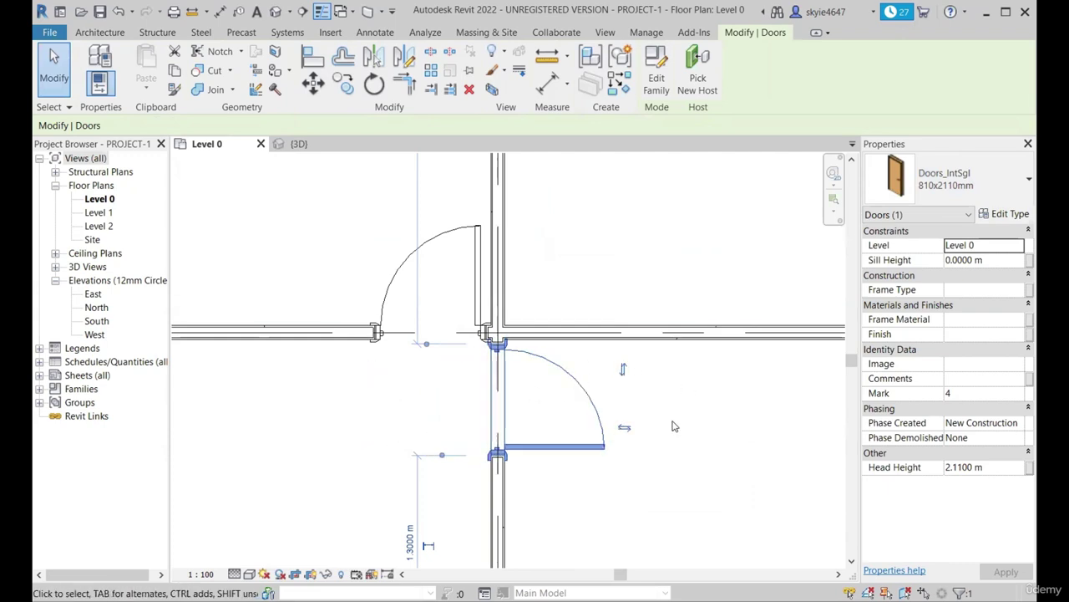
- Cycle the door below grid B through its orientations until it hinges beside grid B and opens to the right, and deselect it
{"action": "key", "text": "space"}
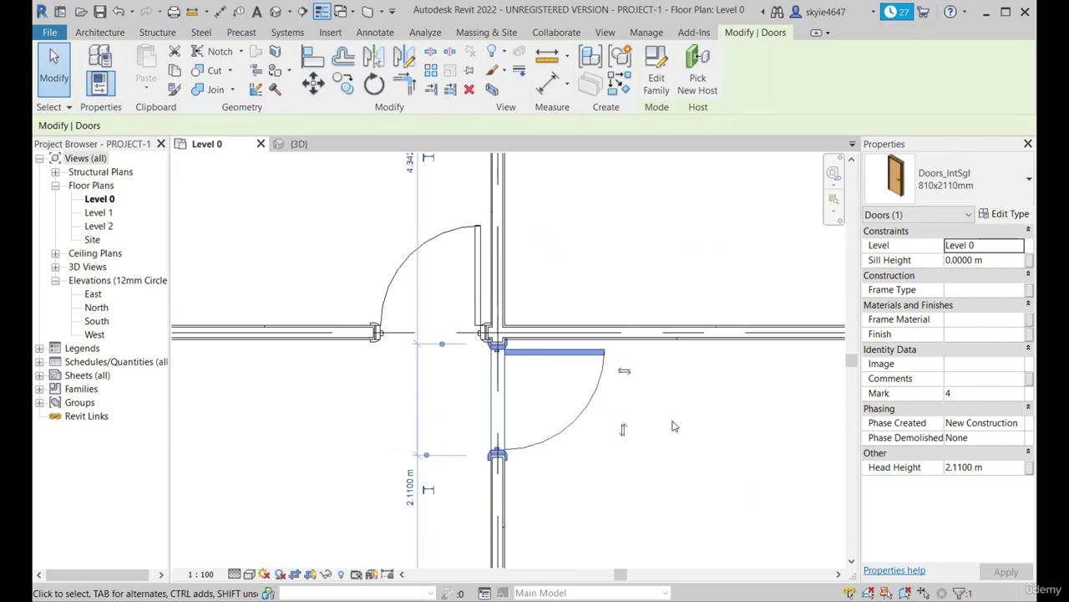
{"action": "key", "text": "space"}
{"action": "key", "text": "space"}
{"action": "key", "text": "space"}
{"action": "key", "text": "space"}
{"action": "key", "text": "space"}
{"action": "key", "text": "space"}
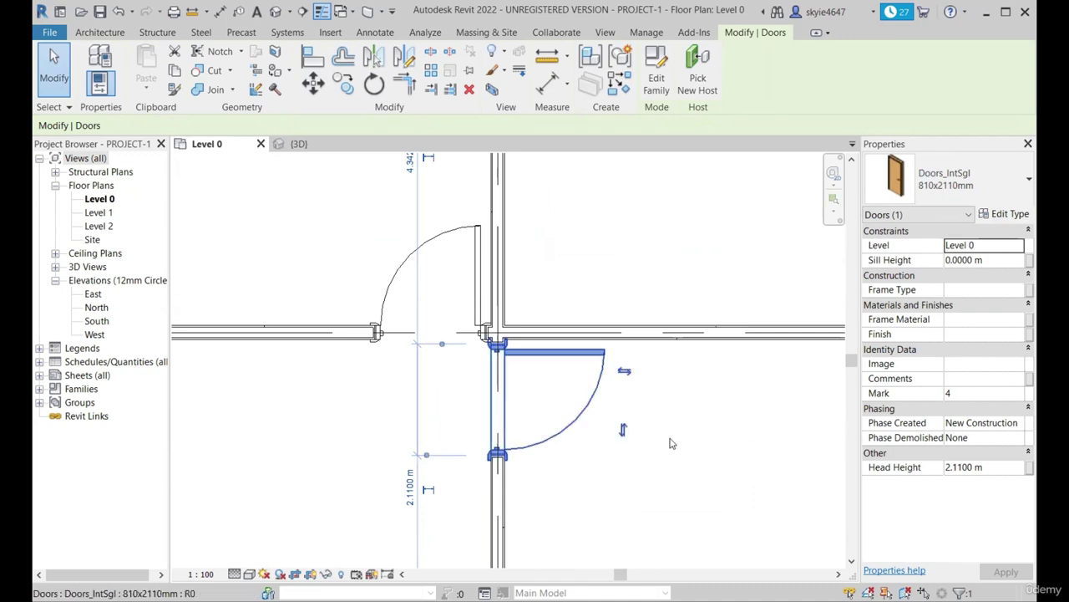
{"action": "key", "text": "space"}
{"action": "key", "text": "space"}
{"action": "key", "text": "space"}
{"action": "key", "text": "space"}
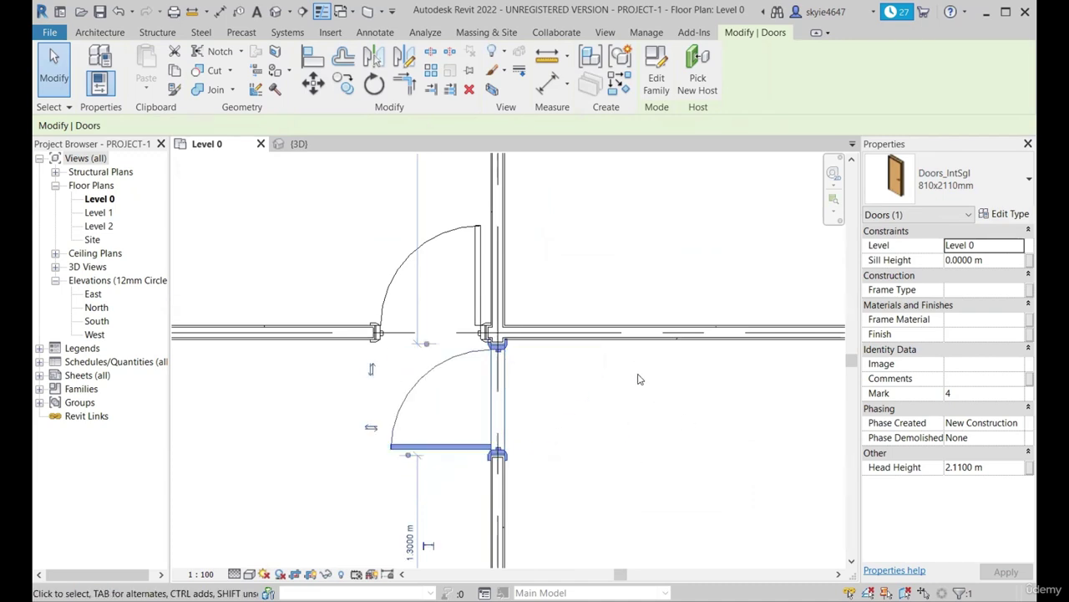
{"action": "scroll", "coordinate": [638, 379], "scroll_direction": "down", "scroll_amount": 5}
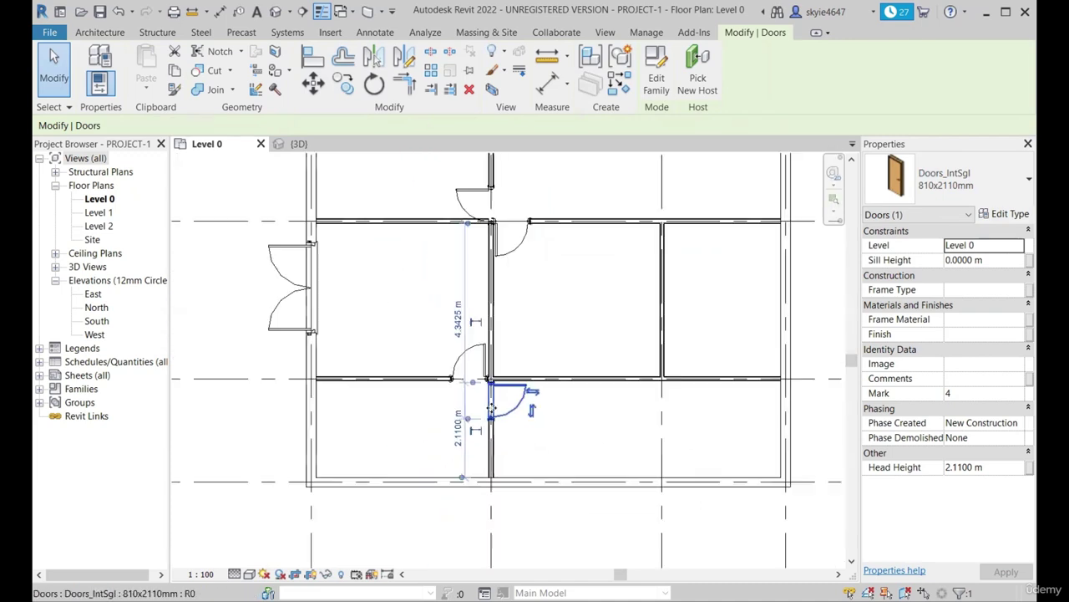
{"action": "key", "text": "Escape"}
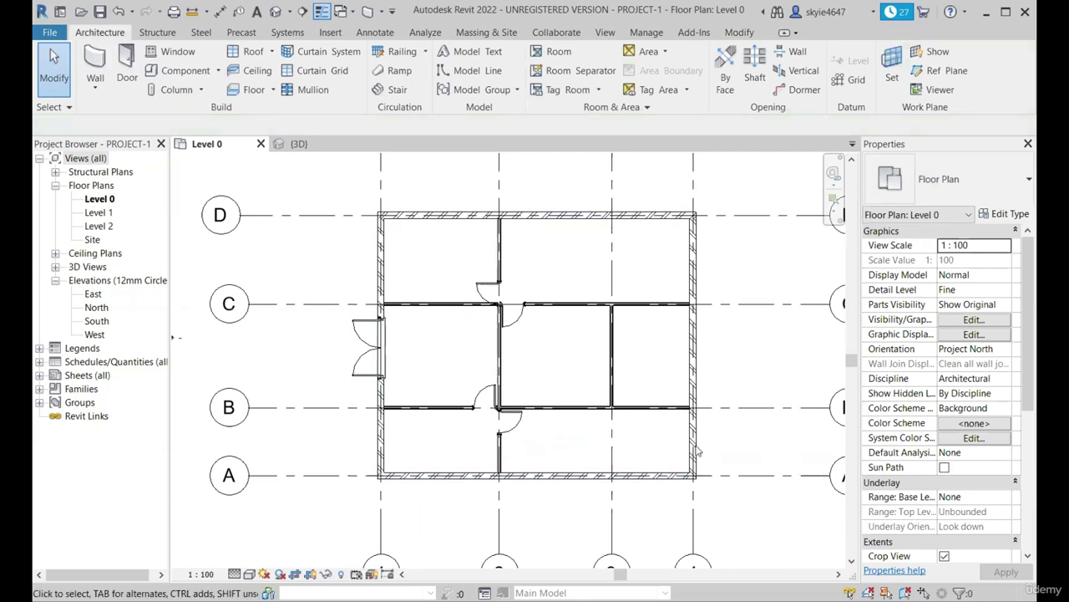
{"action": "scroll", "coordinate": [488, 401], "scroll_direction": "down", "scroll_amount": 1}
{"action": "scroll", "coordinate": [492, 406], "scroll_direction": "up", "scroll_amount": 2}
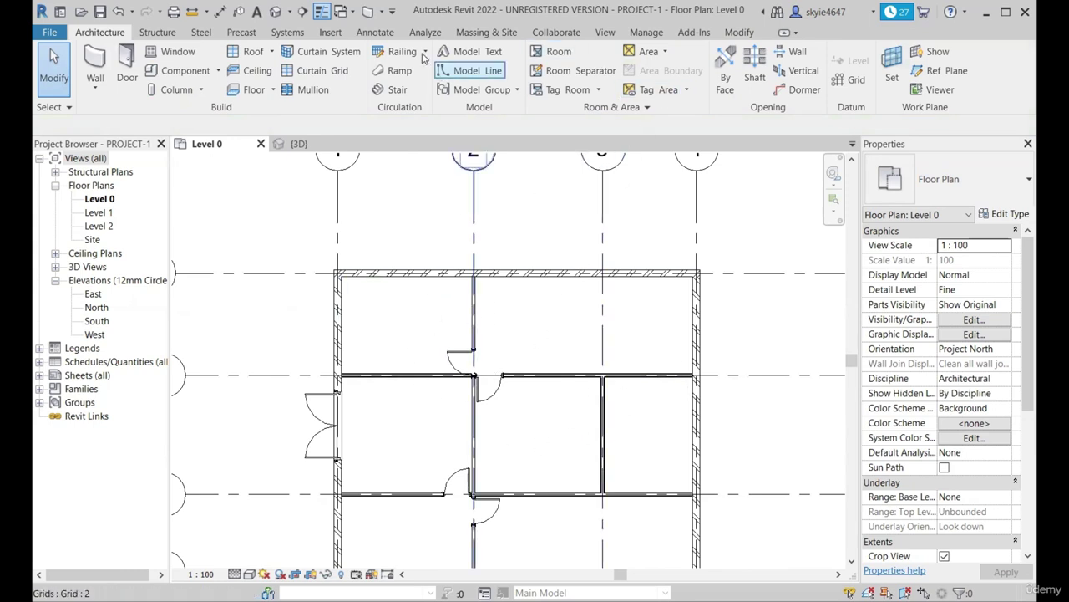
- Start loading a family and open the Doors folder of the UK library
{"action": "left_click", "coordinate": [332, 33]}
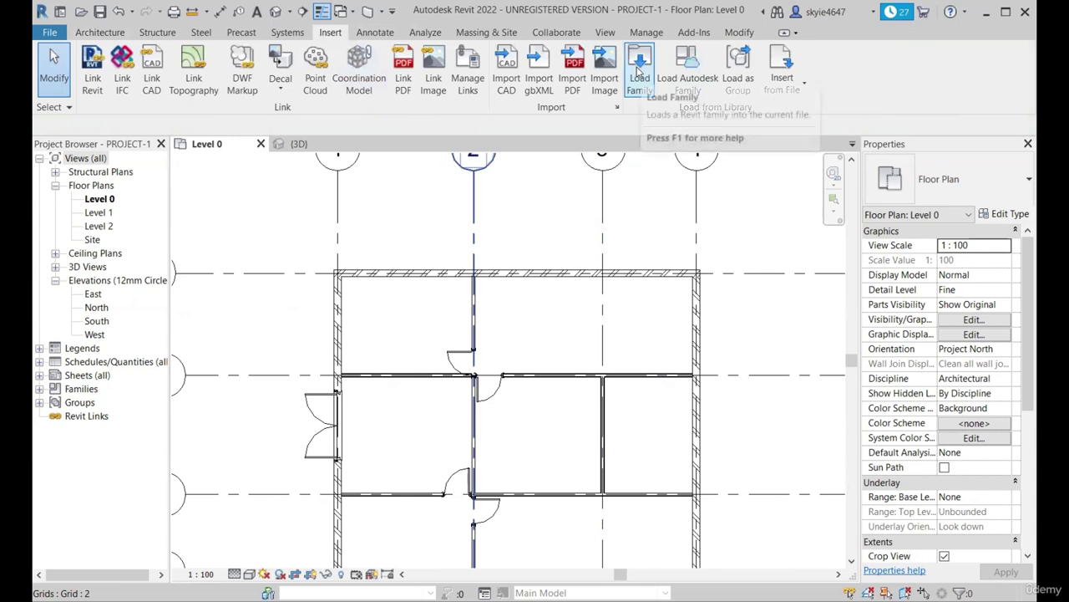
{"action": "left_click", "coordinate": [636, 73]}
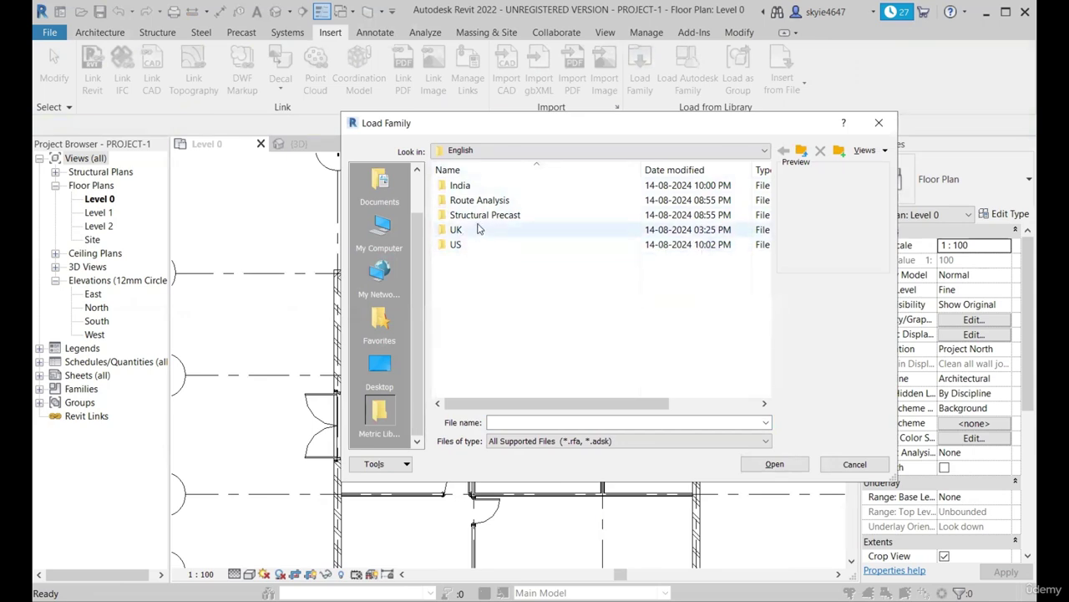
{"action": "double_click", "coordinate": [479, 232]}
{"action": "scroll", "coordinate": [480, 268], "scroll_direction": "down", "scroll_amount": 4}
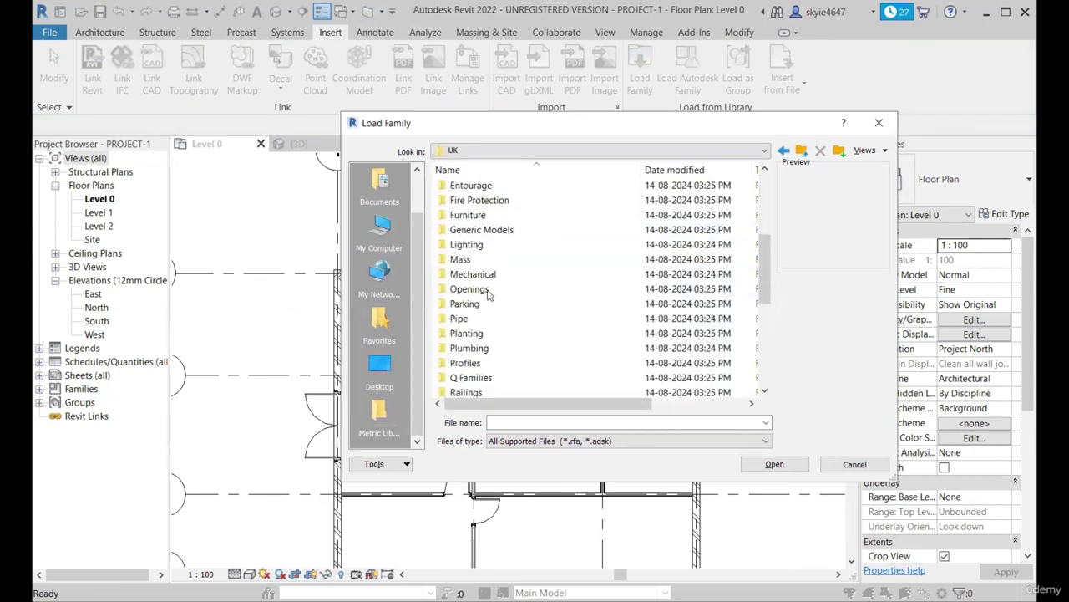
{"action": "scroll", "coordinate": [480, 268], "scroll_direction": "up", "scroll_amount": 4}
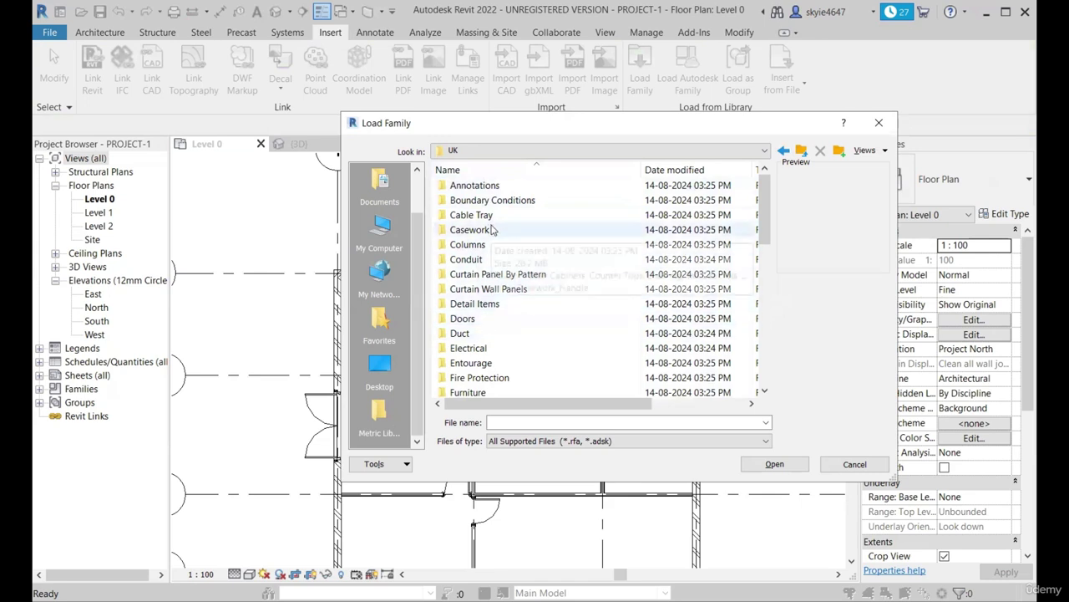
{"action": "key", "text": "d"}
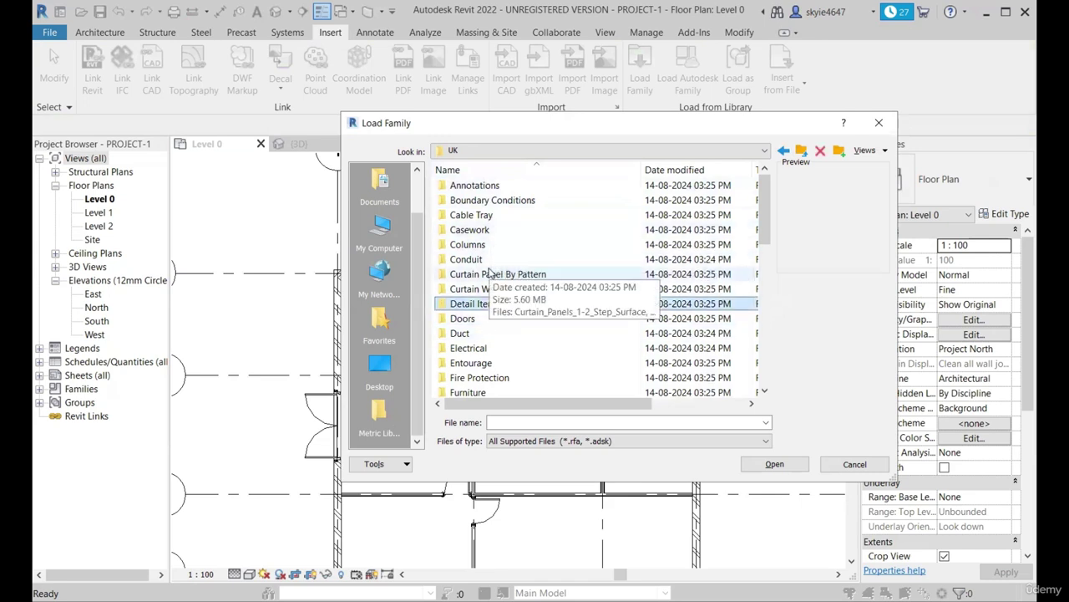
{"action": "double_click", "coordinate": [487, 322]}
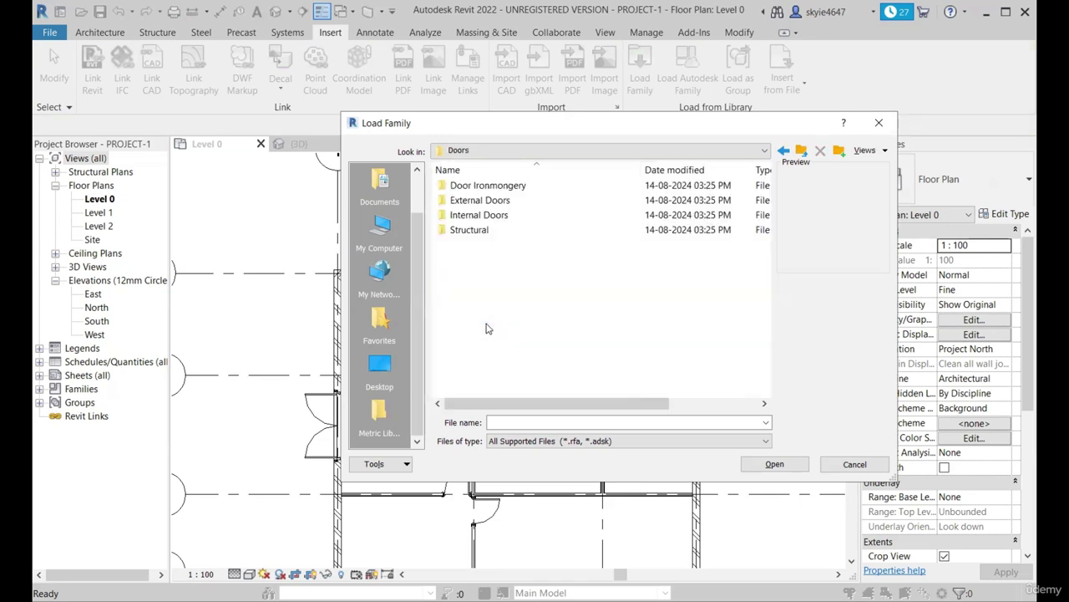
- Preview the Doors_Handle_Knob_and_Lock family in the Door Ironmongery folder and return to the Doors folder
{"action": "left_click", "coordinate": [488, 187]}
{"action": "double_click", "coordinate": [488, 187]}
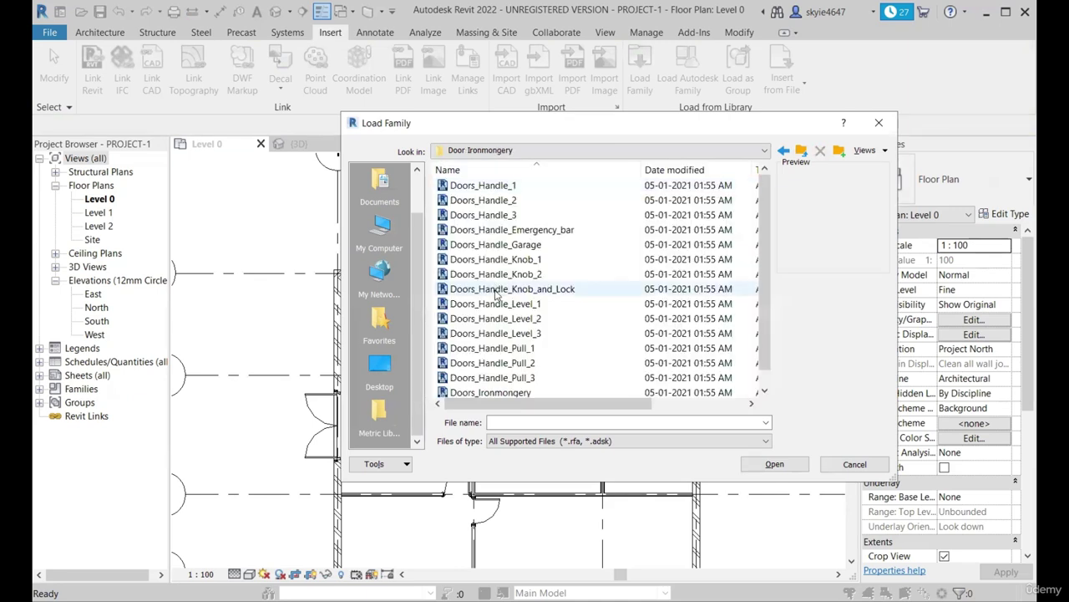
{"action": "left_click", "coordinate": [502, 288]}
{"action": "key", "text": "BackSpace"}
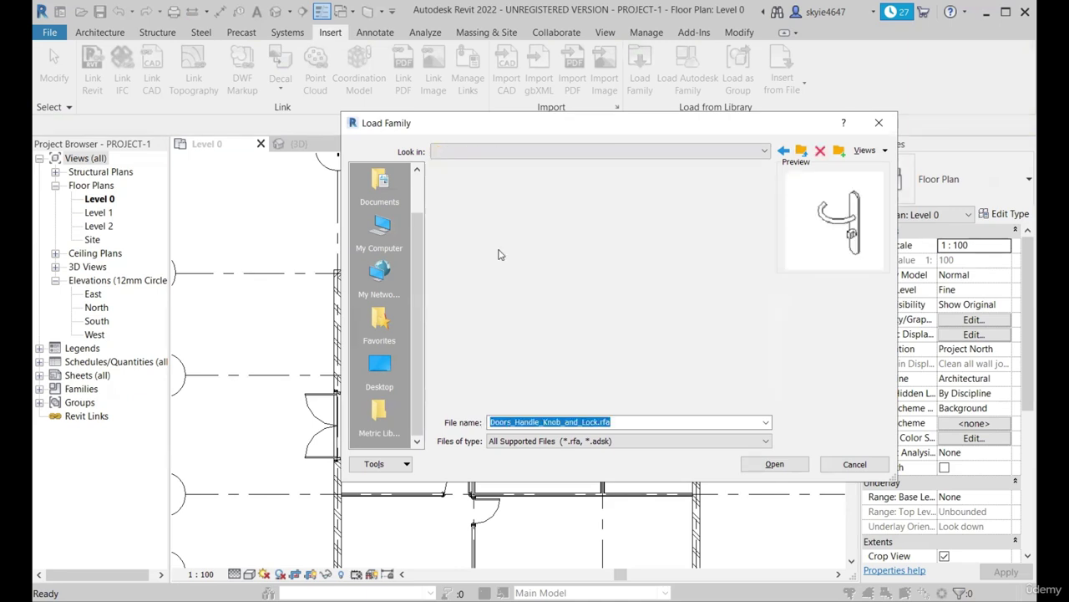
- Open the External Doors folder and look through its double and single door families, previewing Doors_ExtSgl_1
{"action": "double_click", "coordinate": [474, 203]}
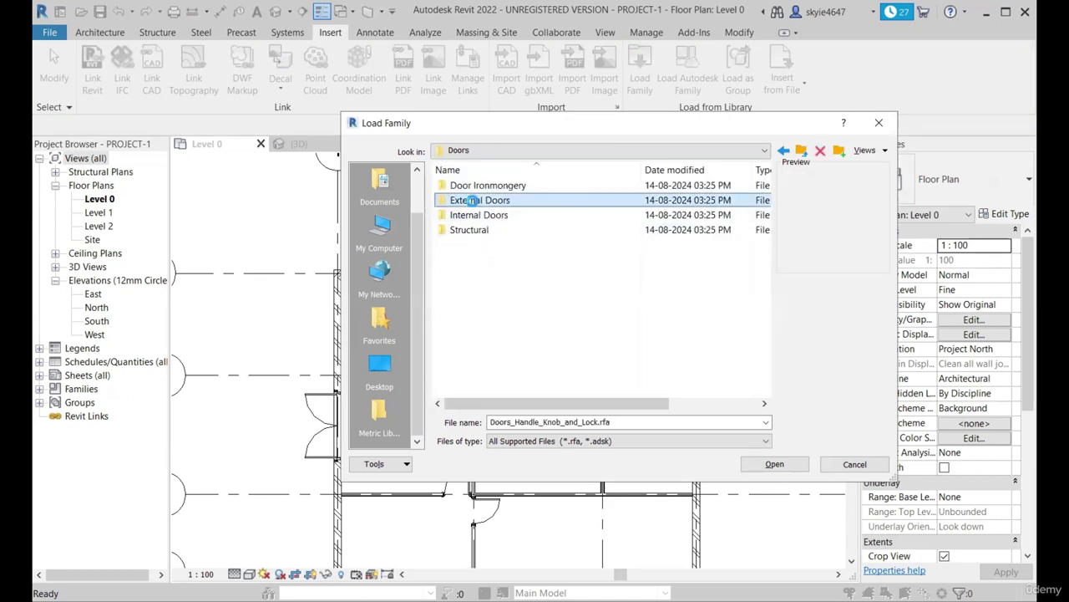
{"action": "left_click", "coordinate": [479, 188]}
{"action": "scroll", "coordinate": [496, 250], "scroll_direction": "down", "scroll_amount": 1}
{"action": "left_click", "coordinate": [497, 259]}
{"action": "scroll", "coordinate": [492, 247], "scroll_direction": "up", "scroll_amount": 1}
{"action": "scroll", "coordinate": [491, 246], "scroll_direction": "down", "scroll_amount": 2}
{"action": "left_click", "coordinate": [491, 316]}
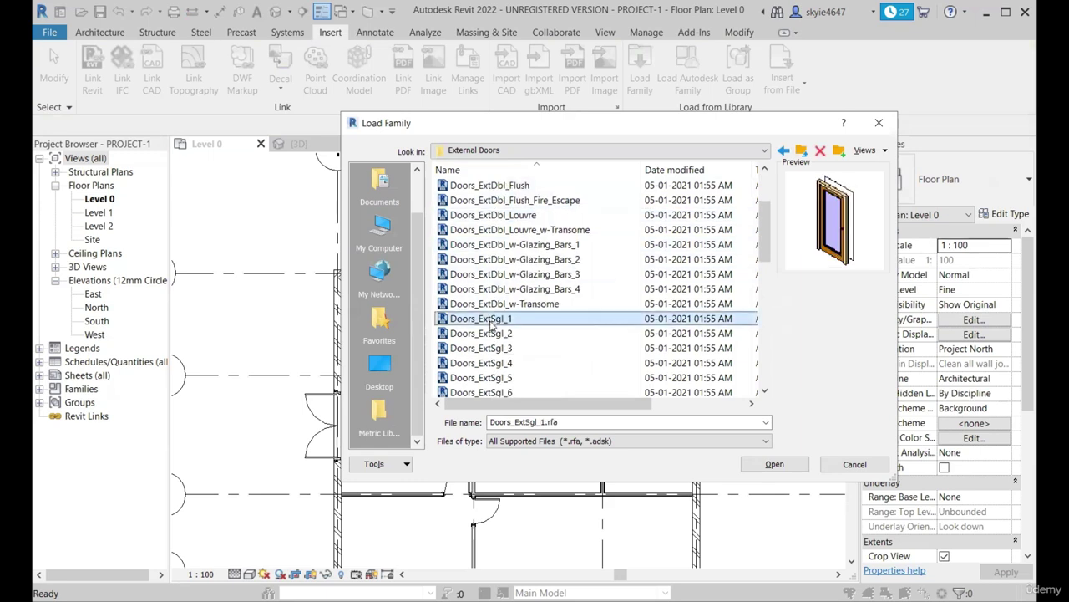
{"action": "scroll", "coordinate": [491, 334], "scroll_direction": "down", "scroll_amount": 10}
{"action": "scroll", "coordinate": [494, 376], "scroll_direction": "up", "scroll_amount": 8}
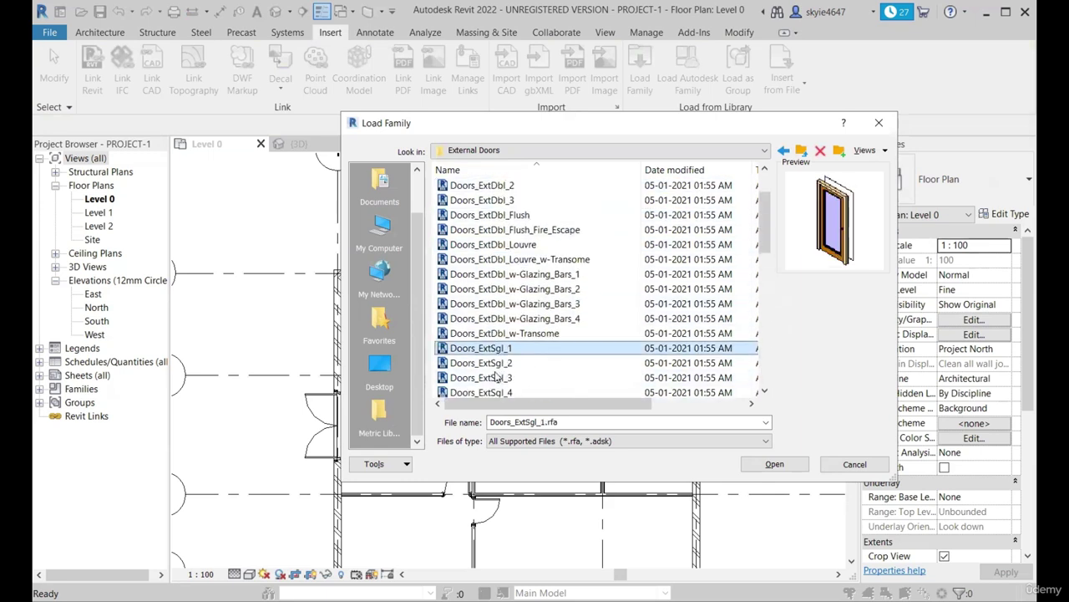
- Compare the external double door previews and load the Doors_ExtDbl_w-Glazing_Bars_2 family
{"action": "left_click", "coordinate": [485, 244]}
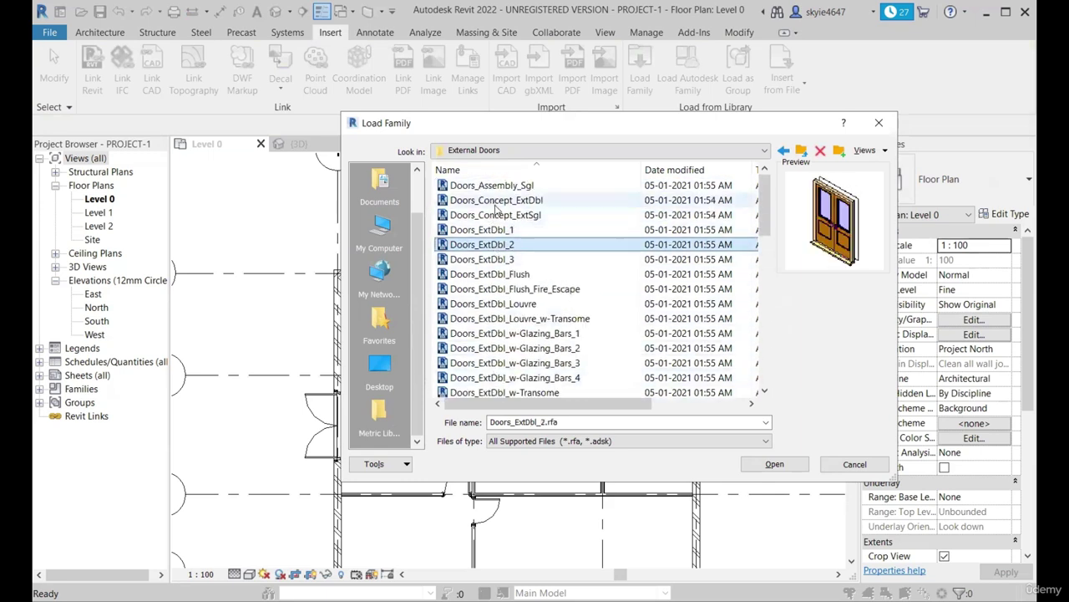
{"action": "left_click", "coordinate": [496, 318]}
{"action": "left_click", "coordinate": [501, 362]}
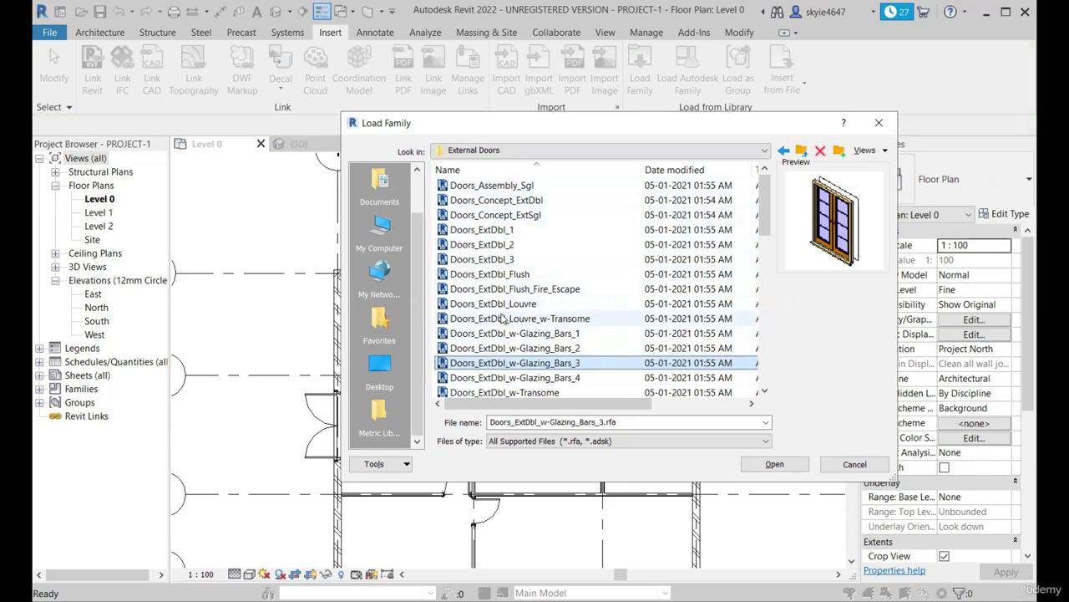
{"action": "left_click", "coordinate": [507, 347]}
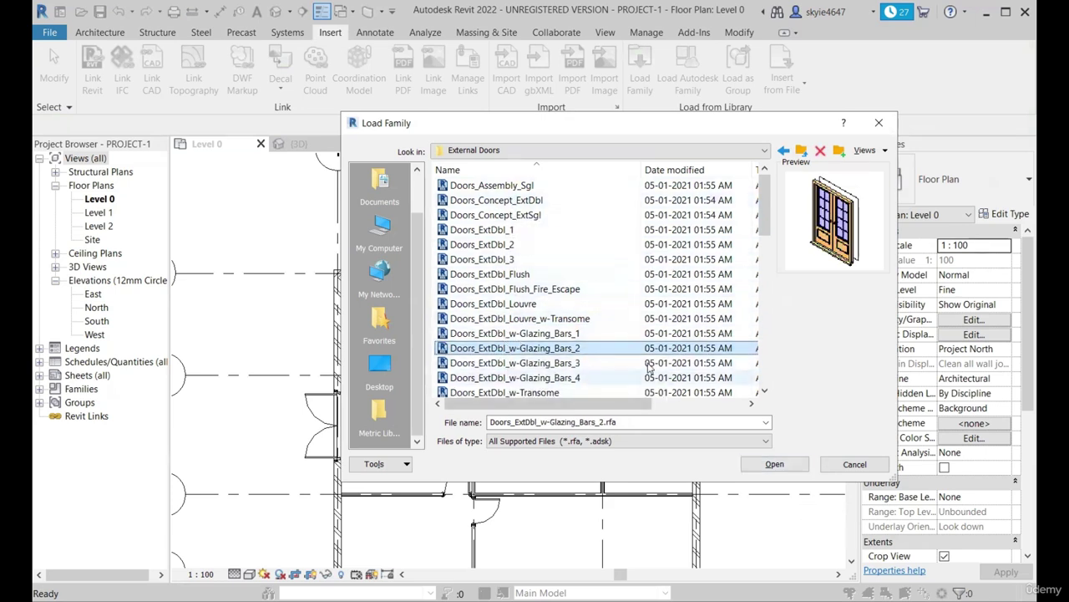
{"action": "left_click", "coordinate": [773, 465]}
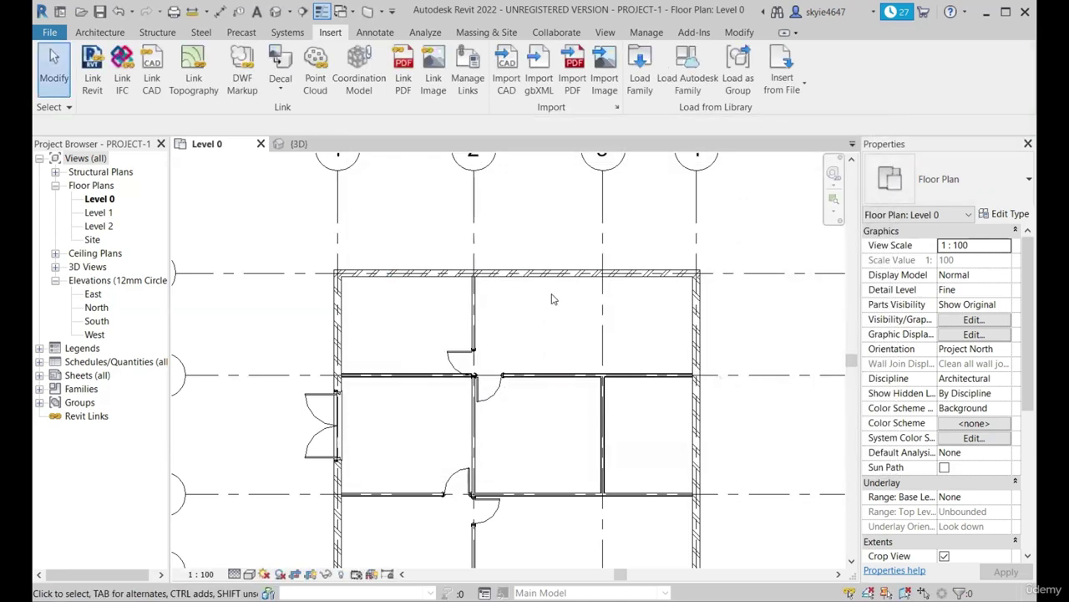
- Place a 1510x2110mm Doors_ExtDbl_w-Glazing_Bars_2 door in the grid D exterior wall, opening outward, about 0.6 m right of the grid 2 wall
{"action": "key", "text": "d"}
{"action": "key", "text": "r"}
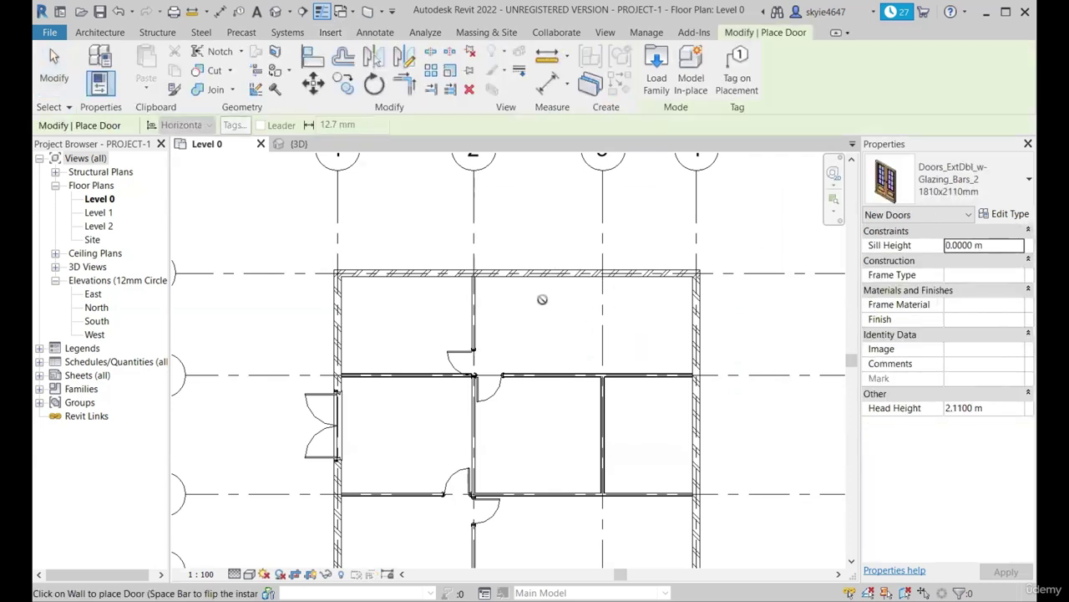
{"action": "scroll", "coordinate": [542, 300], "scroll_direction": "up", "scroll_amount": 3}
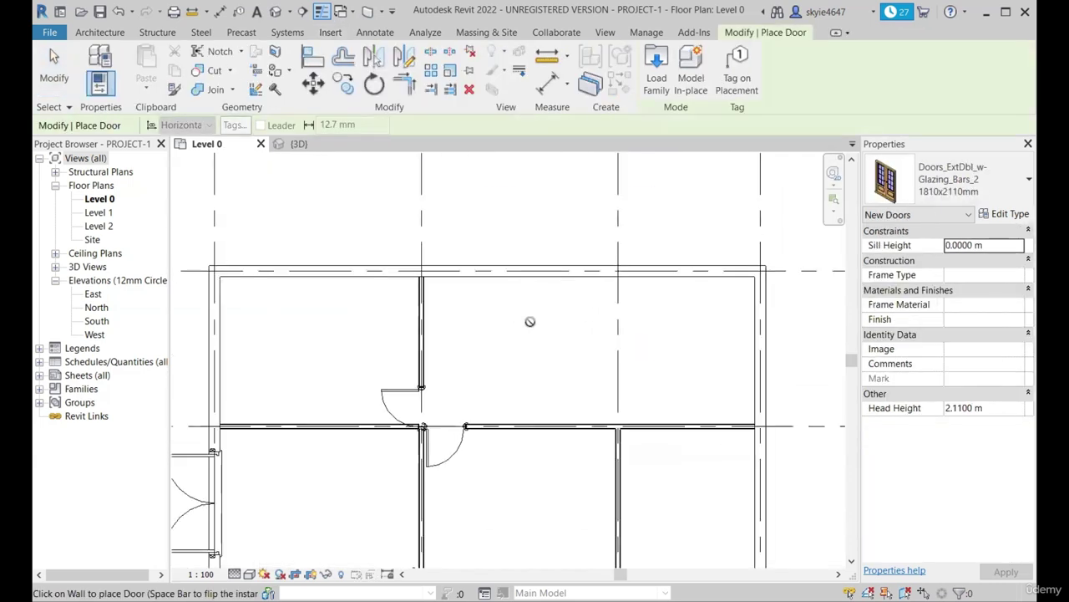
{"action": "scroll", "coordinate": [513, 321], "scroll_direction": "down", "scroll_amount": 1}
{"action": "scroll", "coordinate": [533, 259], "scroll_direction": "up", "scroll_amount": 3}
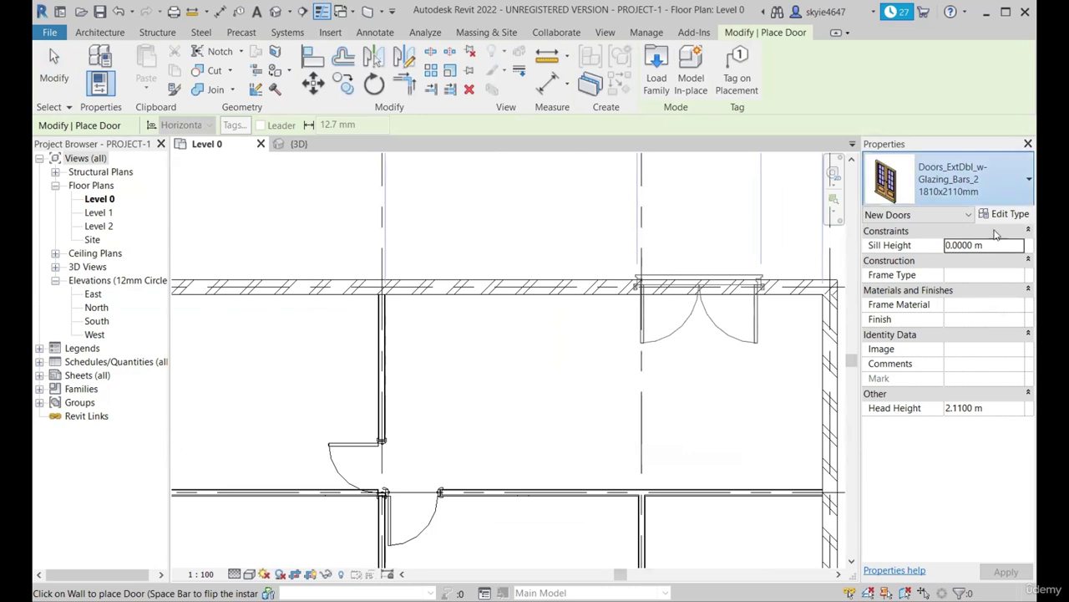
{"action": "left_click", "coordinate": [953, 179]}
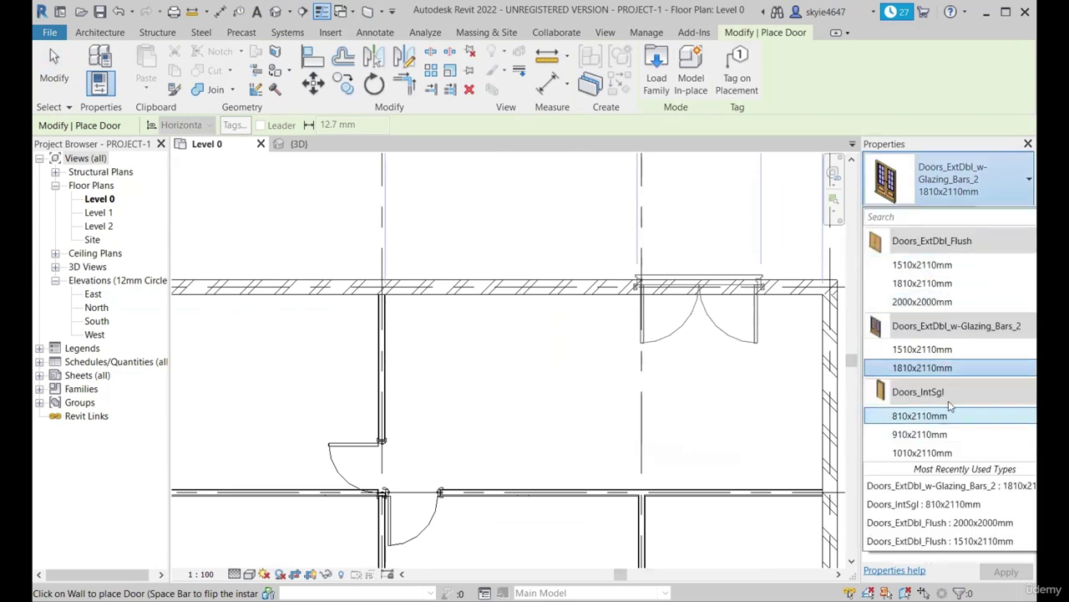
{"action": "left_click", "coordinate": [922, 349]}
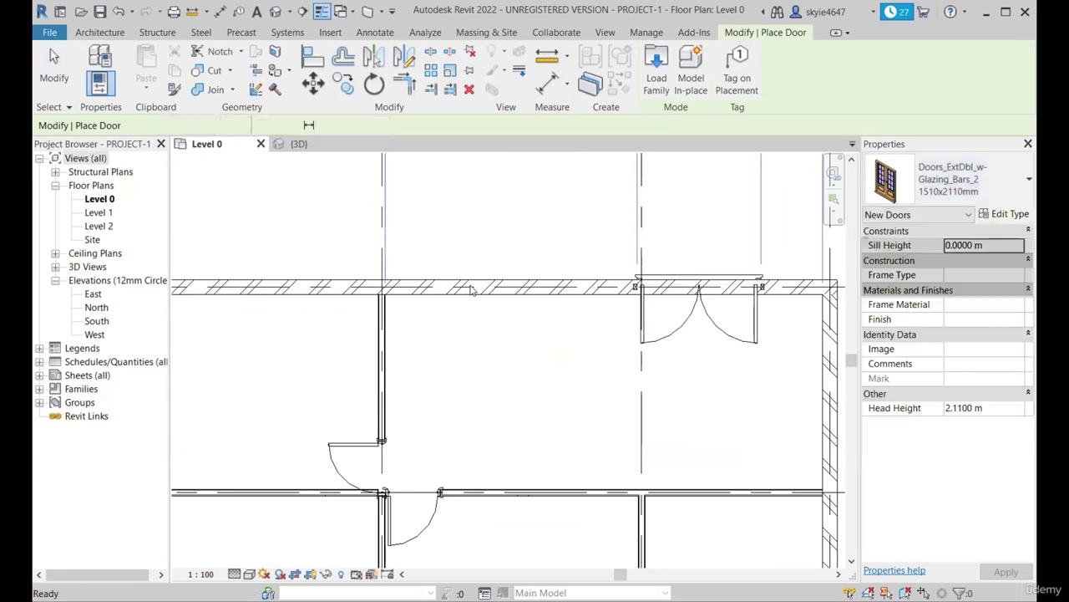
{"action": "left_click", "coordinate": [504, 315]}
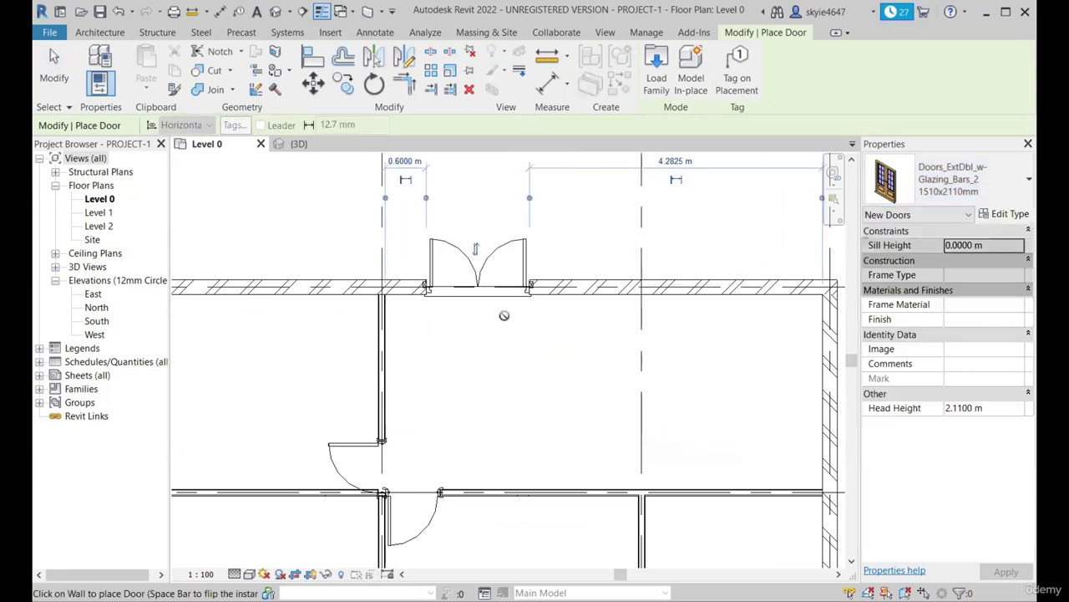
{"action": "key", "text": "Escape"}
{"action": "key", "text": "Escape"}
- Inspect the new glazed double door and the building's other exterior doors in the 3D view
{"action": "left_click", "coordinate": [492, 294]}
{"action": "scroll", "coordinate": [493, 292], "scroll_direction": "down", "scroll_amount": 2}
{"action": "left_click", "coordinate": [314, 146]}
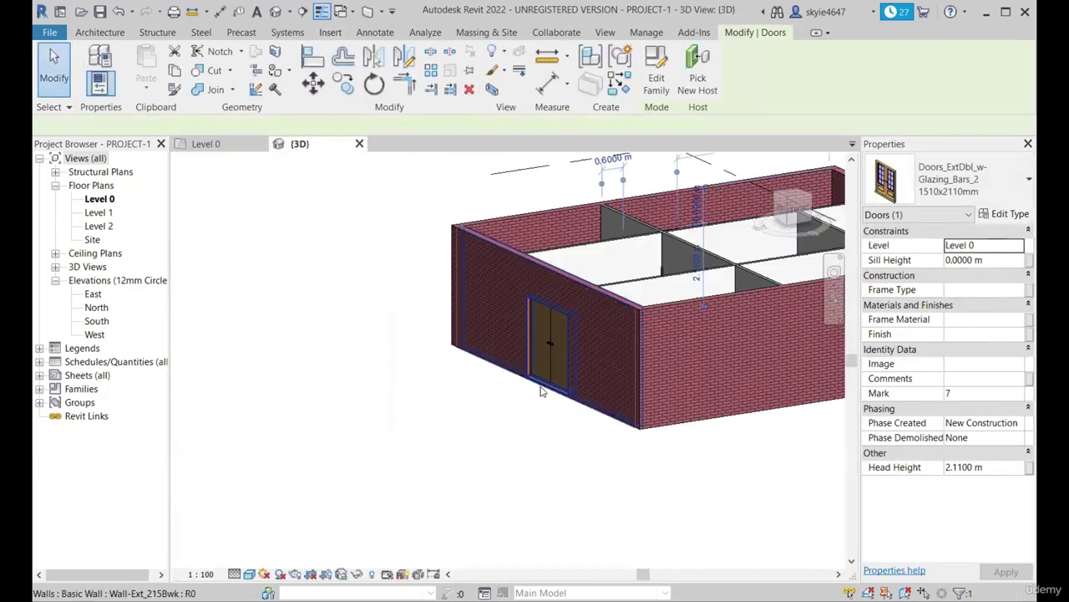
{"action": "scroll", "coordinate": [543, 389], "scroll_direction": "down", "scroll_amount": 2}
{"action": "middle_click_drag", "start_coordinate": [768, 401], "coordinate": [535, 367], "text": "shift"}
{"action": "scroll", "coordinate": [639, 275], "scroll_direction": "up", "scroll_amount": 3}
{"action": "left_click", "coordinate": [635, 343]}
{"action": "scroll", "coordinate": [558, 277], "scroll_direction": "up", "scroll_amount": 2}
{"action": "left_click", "coordinate": [444, 406]}
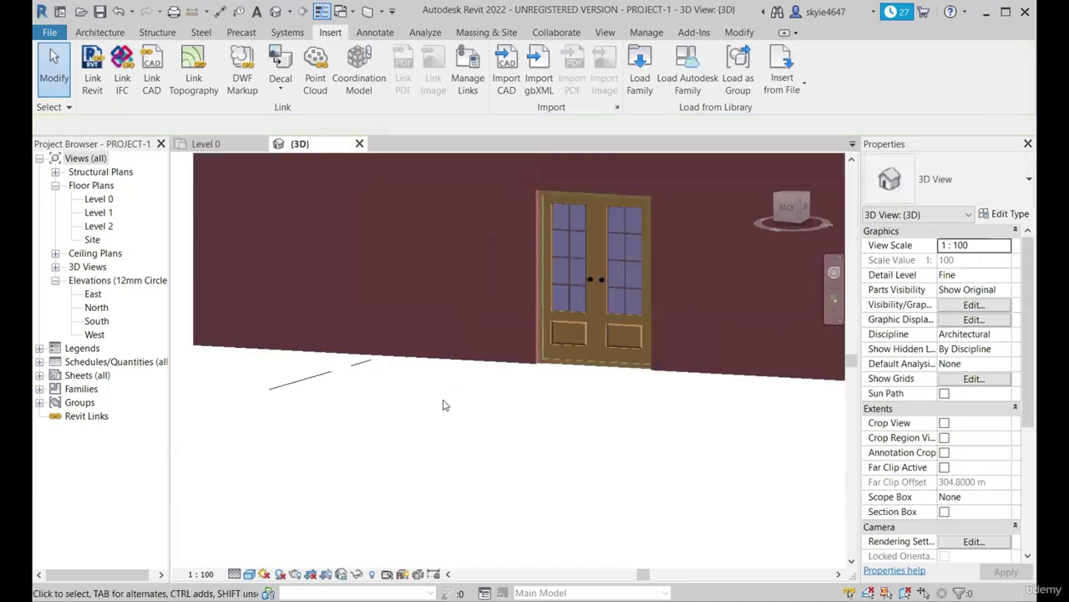
{"action": "scroll", "coordinate": [447, 406], "scroll_direction": "down", "scroll_amount": 2}
{"action": "middle_click_drag", "start_coordinate": [793, 453], "coordinate": [514, 454], "text": "shift"}
{"action": "scroll", "coordinate": [513, 453], "scroll_direction": "down", "scroll_amount": 3}
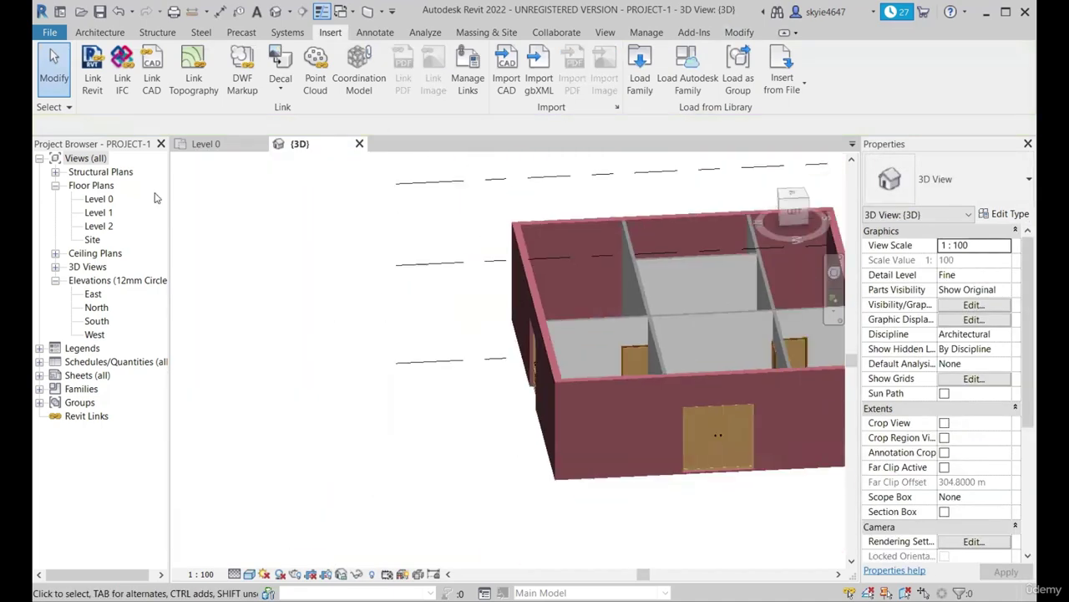
- Start loading another family and open the Internal Doors folder
{"action": "left_click", "coordinate": [640, 71]}
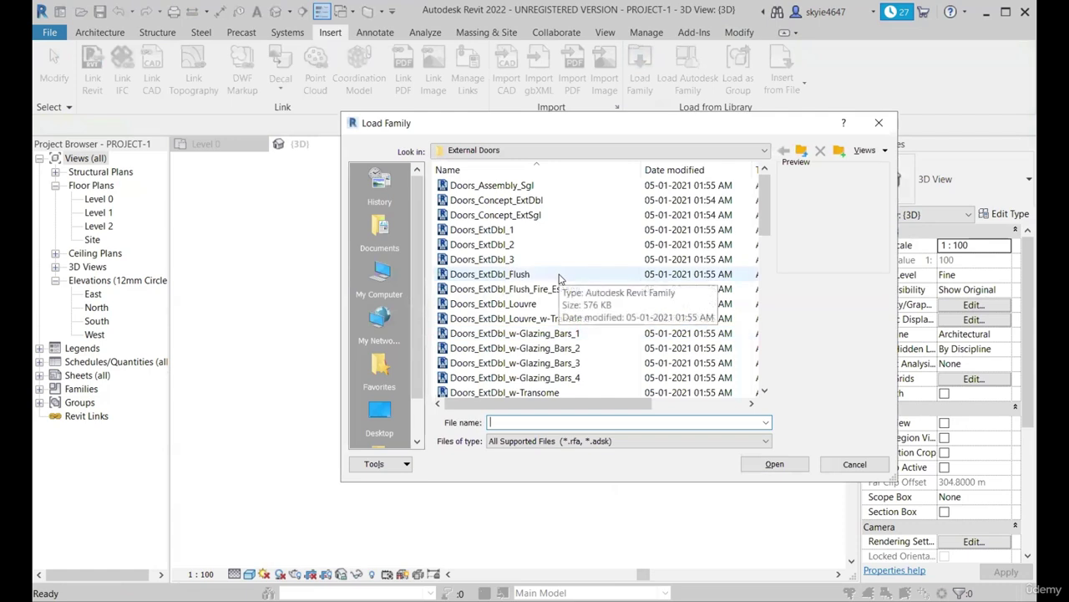
{"action": "left_click", "coordinate": [553, 275]}
{"action": "key", "text": "BackSpace"}
{"action": "double_click", "coordinate": [502, 215]}
{"action": "left_click", "coordinate": [501, 214]}
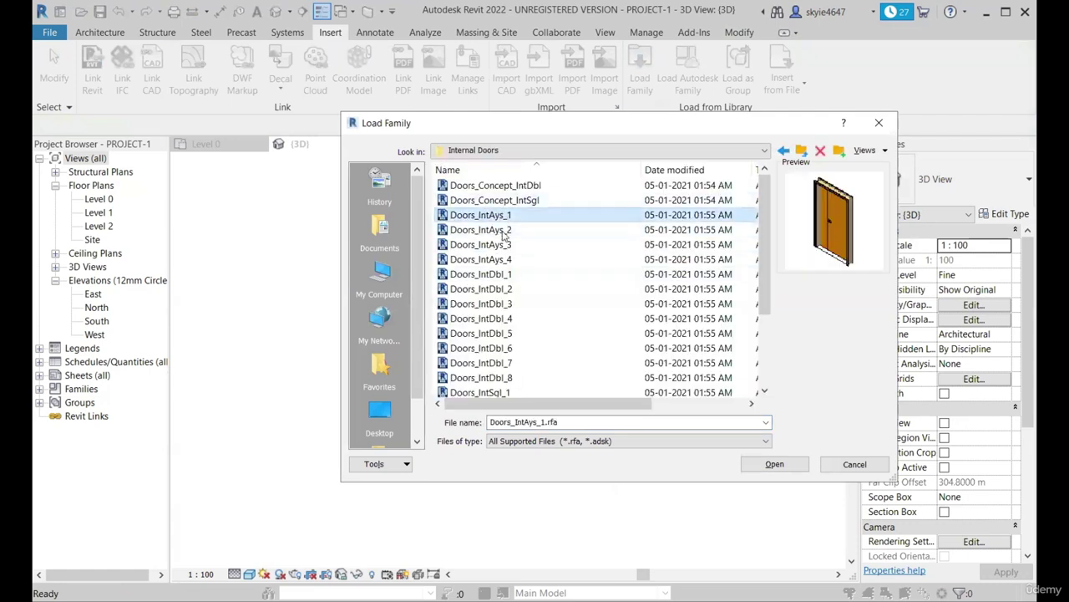
- Preview several internal double and single door families and load Doors_IntSgl_5
{"action": "left_click", "coordinate": [504, 274]}
{"action": "left_click", "coordinate": [507, 392]}
{"action": "scroll", "coordinate": [503, 335], "scroll_direction": "down", "scroll_amount": 3}
{"action": "left_click", "coordinate": [481, 347]}
{"action": "left_click", "coordinate": [482, 259]}
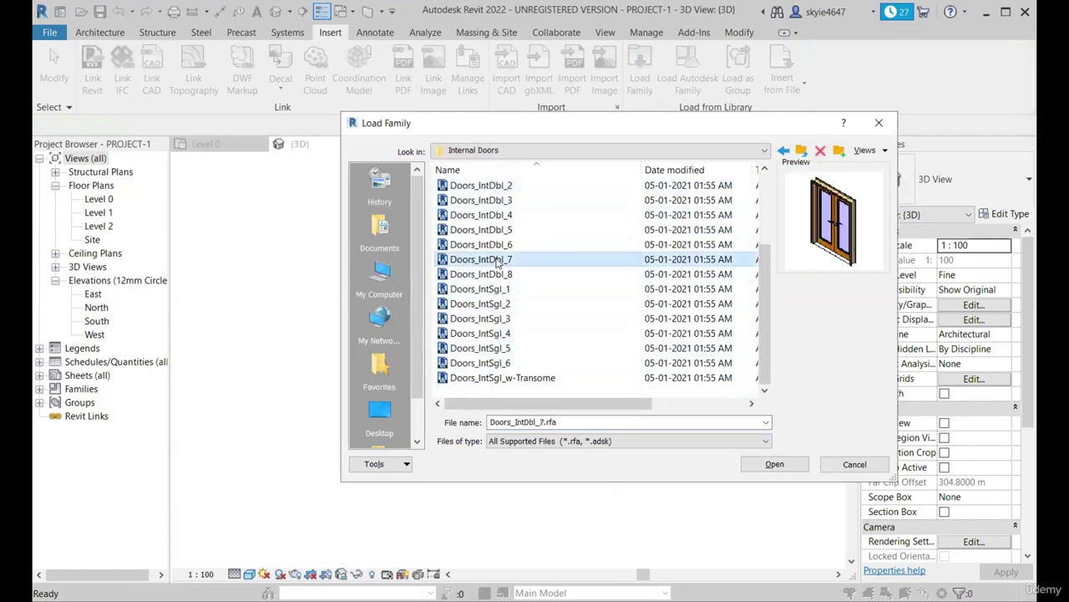
{"action": "left_click", "coordinate": [493, 362], "text": "shift"}
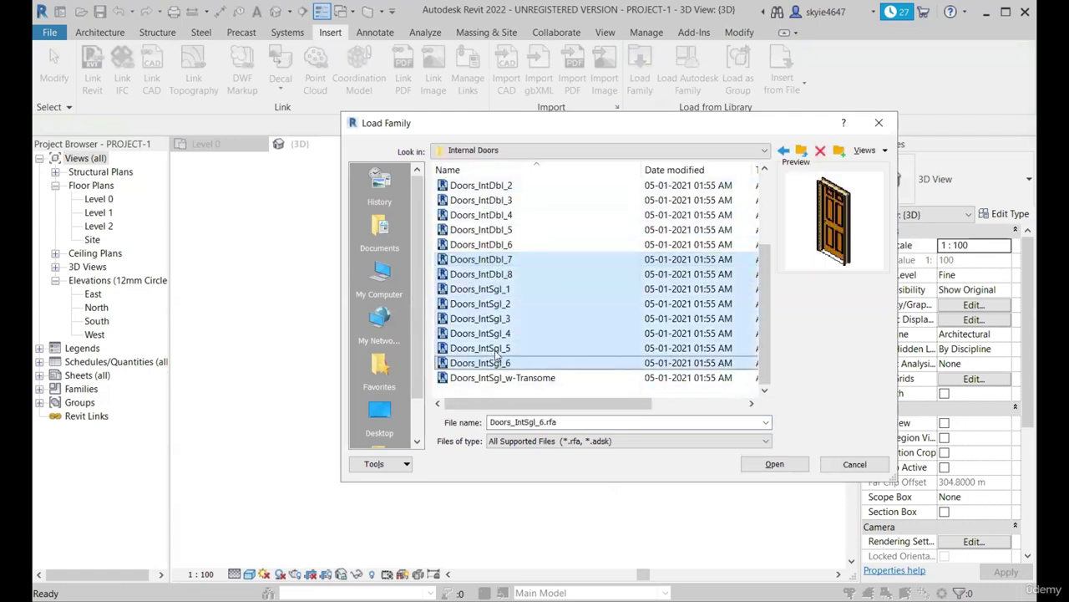
{"action": "left_click", "coordinate": [775, 464]}
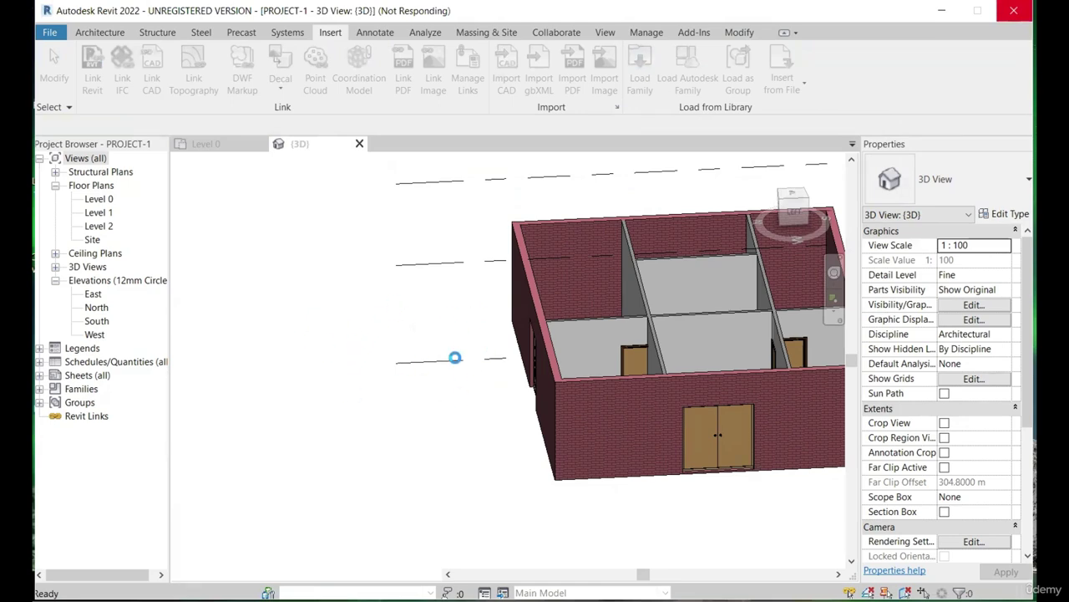
- Place a 910x2110mm Doors_IntSgl_5 door in the grid C interior wall, just left of grid 3, in the 3D view
{"action": "scroll", "coordinate": [424, 320], "scroll_direction": "down", "scroll_amount": 1}
{"action": "middle_click_drag", "start_coordinate": [656, 383], "coordinate": [538, 374]}
{"action": "scroll", "coordinate": [538, 374], "scroll_direction": "up", "scroll_amount": 1}
{"action": "scroll", "coordinate": [551, 426], "scroll_direction": "up", "scroll_amount": 2}
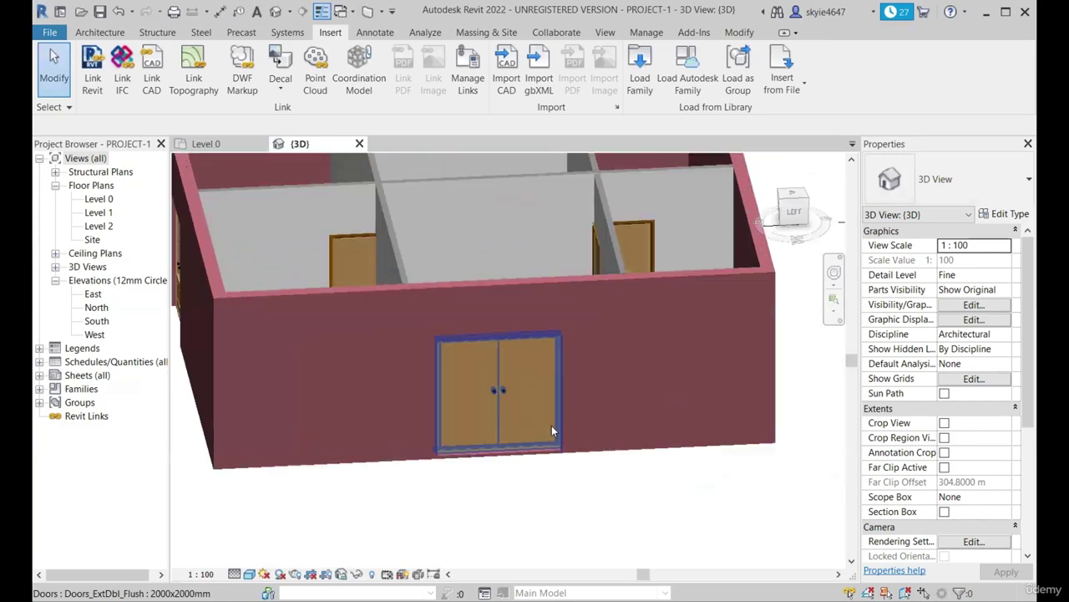
{"action": "key", "text": "d"}
{"action": "key", "text": "r"}
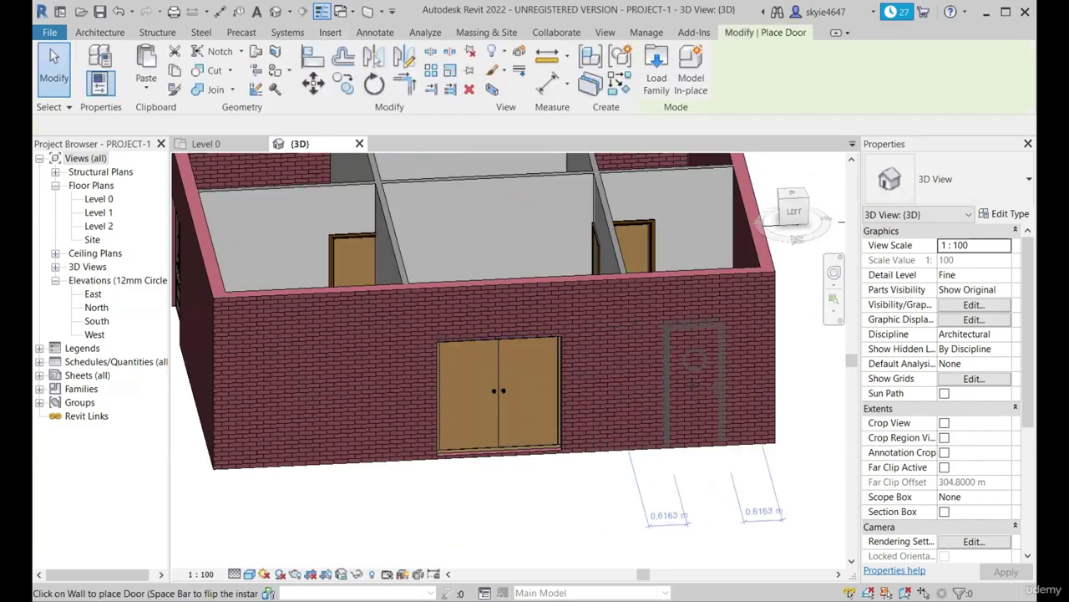
{"action": "scroll", "coordinate": [625, 392], "scroll_direction": "down", "scroll_amount": 2}
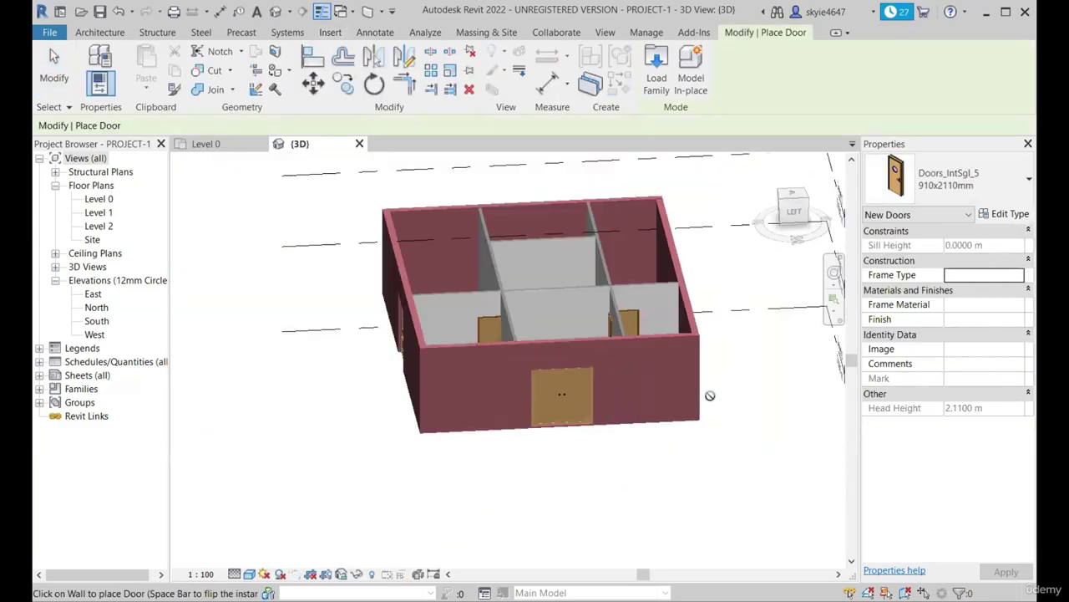
{"action": "middle_click_drag", "start_coordinate": [709, 396], "coordinate": [401, 455], "text": "shift"}
{"action": "scroll", "coordinate": [440, 441], "scroll_direction": "up", "scroll_amount": 2}
{"action": "scroll", "coordinate": [441, 441], "scroll_direction": "down", "scroll_amount": 1}
{"action": "scroll", "coordinate": [442, 368], "scroll_direction": "up", "scroll_amount": 2}
{"action": "middle_click_drag", "start_coordinate": [456, 433], "coordinate": [529, 488], "text": "shift"}
{"action": "scroll", "coordinate": [535, 443], "scroll_direction": "down", "scroll_amount": 1}
{"action": "middle_click_drag", "start_coordinate": [428, 408], "coordinate": [447, 422], "text": "shift"}
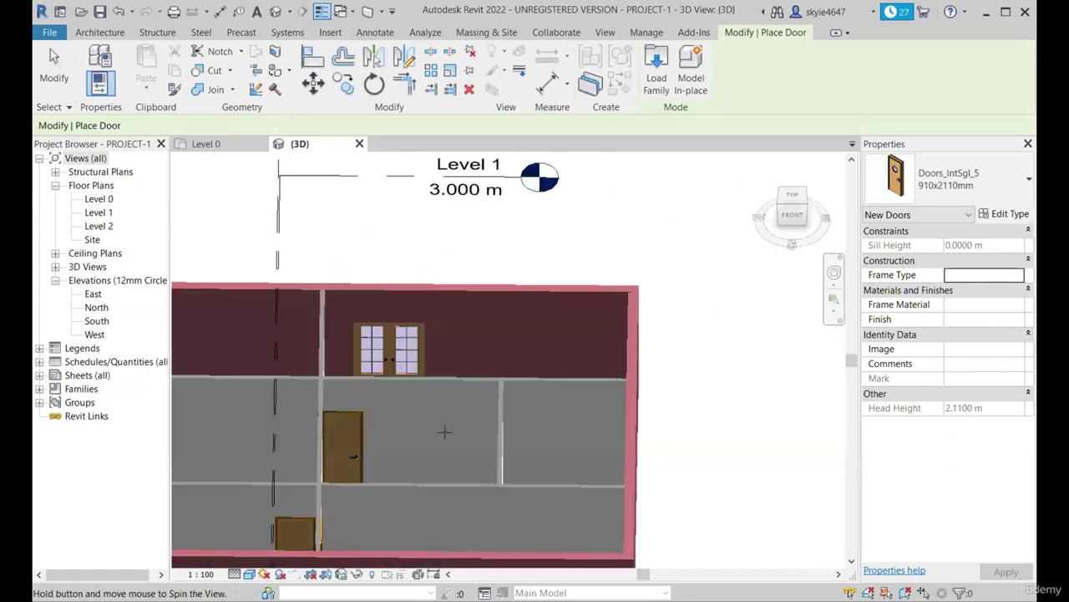
{"action": "scroll", "coordinate": [445, 451], "scroll_direction": "up", "scroll_amount": 3}
{"action": "left_click", "coordinate": [445, 451]}
- Place another 910x2110mm Doors_IntSgl_5 door midway along the grid 3 interior wall and end door placement
{"action": "scroll", "coordinate": [517, 396], "scroll_direction": "down", "scroll_amount": 2}
{"action": "middle_click_drag", "start_coordinate": [628, 428], "coordinate": [364, 443], "text": "shift"}
{"action": "scroll", "coordinate": [448, 447], "scroll_direction": "up", "scroll_amount": 2}
{"action": "middle_click_drag", "start_coordinate": [420, 385], "coordinate": [598, 488], "text": "shift"}
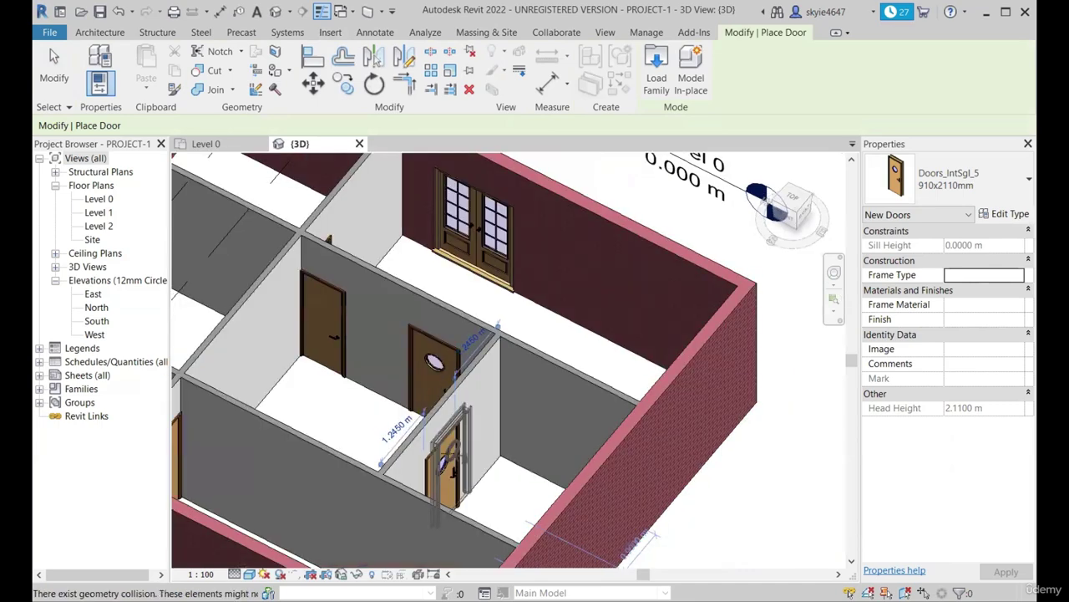
{"action": "key", "text": "Escape"}
- Change the door in the grid 3 interior wall to the Doors_IntSgl_2 810x2110mm type
{"action": "left_click", "coordinate": [447, 469]}
{"action": "middle_click_drag", "start_coordinate": [392, 447], "coordinate": [470, 433], "text": "shift"}
{"action": "scroll", "coordinate": [470, 433], "scroll_direction": "up", "scroll_amount": 2}
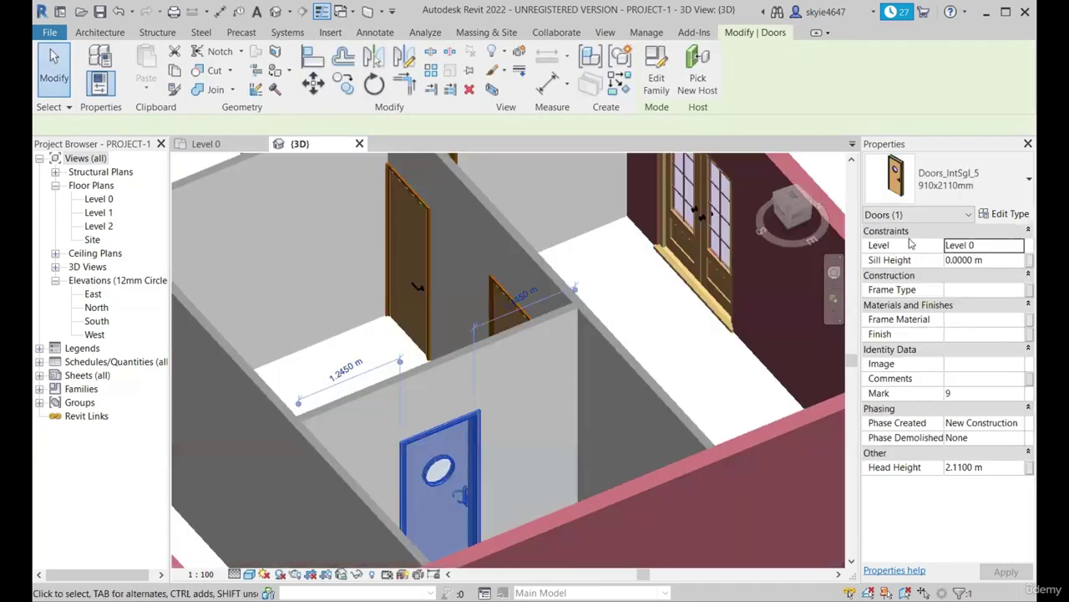
{"action": "left_click", "coordinate": [936, 191]}
{"action": "scroll", "coordinate": [919, 287], "scroll_direction": "up", "scroll_amount": 10}
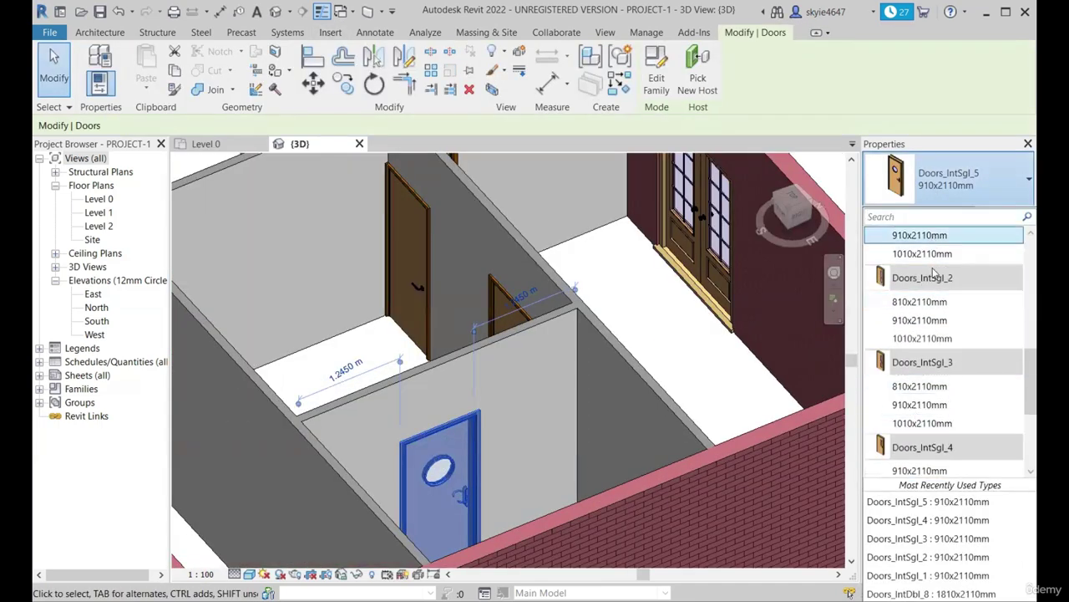
{"action": "scroll", "coordinate": [937, 302], "scroll_direction": "down", "scroll_amount": 8}
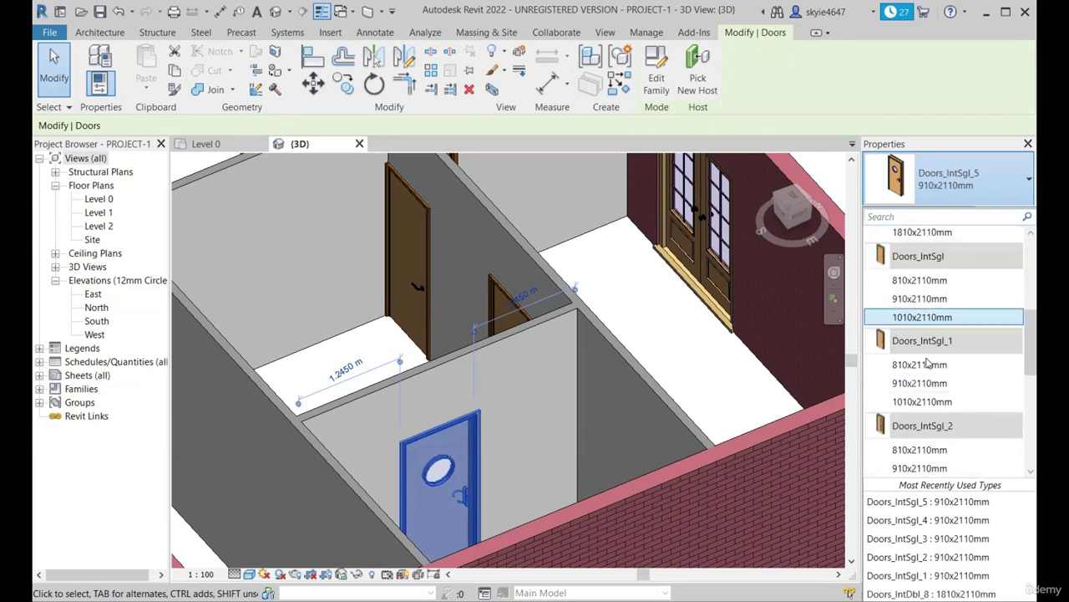
{"action": "scroll", "coordinate": [950, 344], "scroll_direction": "up", "scroll_amount": 3}
{"action": "scroll", "coordinate": [950, 346], "scroll_direction": "down", "scroll_amount": 1}
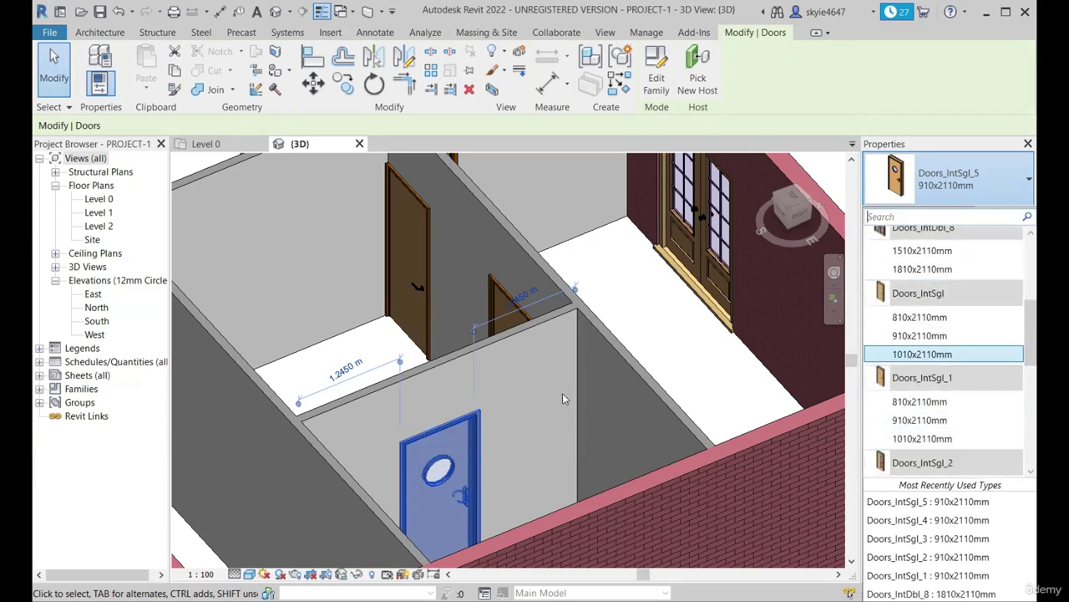
{"action": "middle_click_drag", "start_coordinate": [582, 392], "coordinate": [473, 390], "text": "shift"}
{"action": "left_click", "coordinate": [982, 190]}
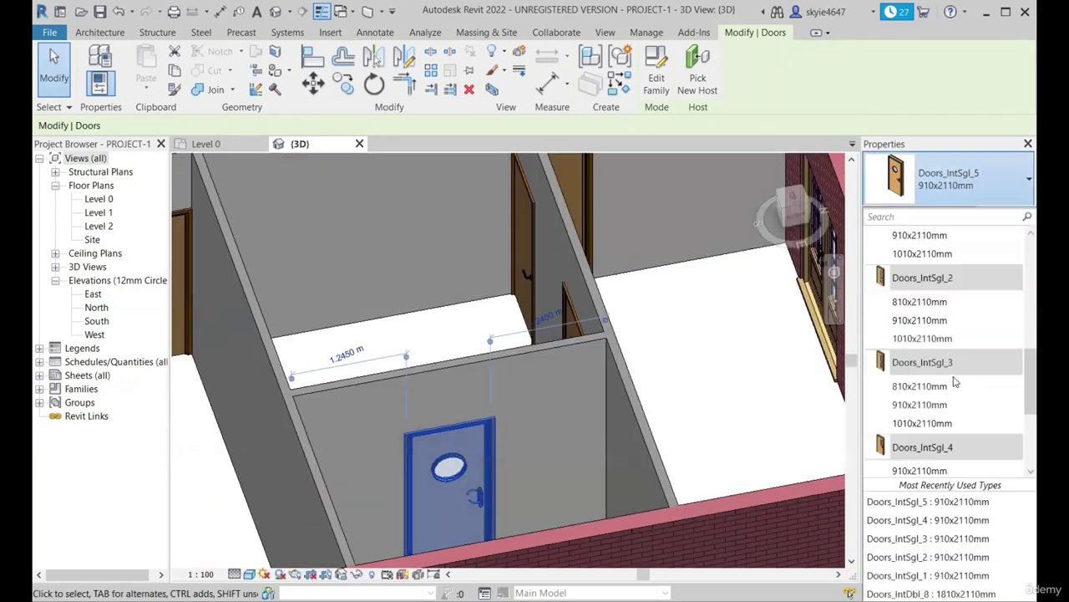
{"action": "left_click", "coordinate": [928, 312]}
{"action": "middle_click_drag", "start_coordinate": [551, 435], "coordinate": [713, 310], "text": "shift"}
{"action": "scroll", "coordinate": [714, 310], "scroll_direction": "up", "scroll_amount": 2}
{"action": "scroll", "coordinate": [714, 310], "scroll_direction": "down", "scroll_amount": 1}
{"action": "middle_click_drag", "start_coordinate": [597, 387], "coordinate": [650, 382], "text": "shift"}
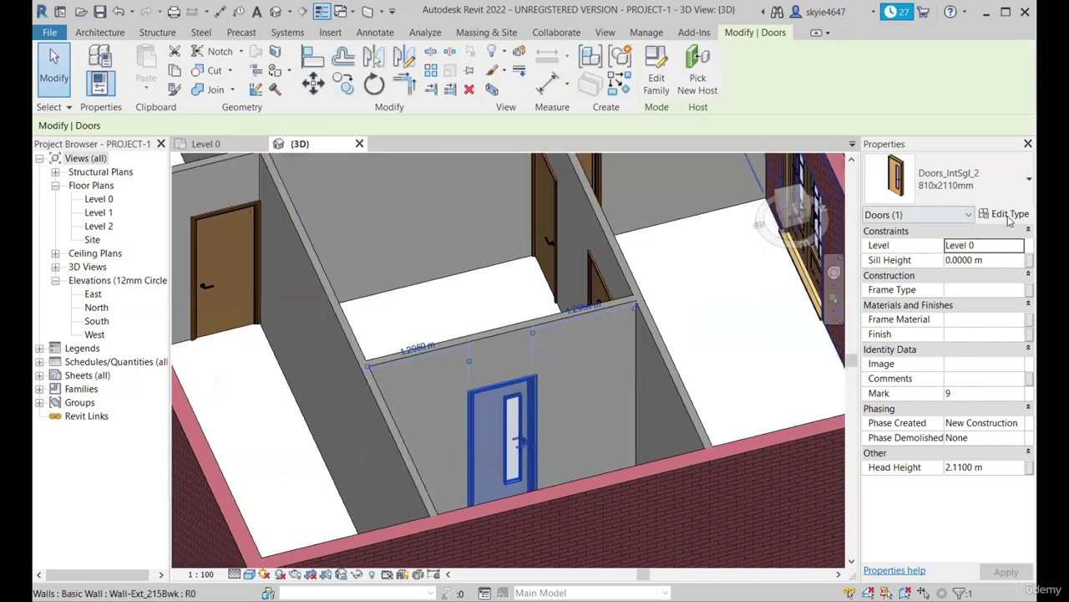
- Set the door material of the Doors_IntSgl_2 810x2110mm type to Metal - Aluminium
{"action": "left_click", "coordinate": [1007, 214]}
{"action": "scroll", "coordinate": [438, 262], "scroll_direction": "down", "scroll_amount": 3}
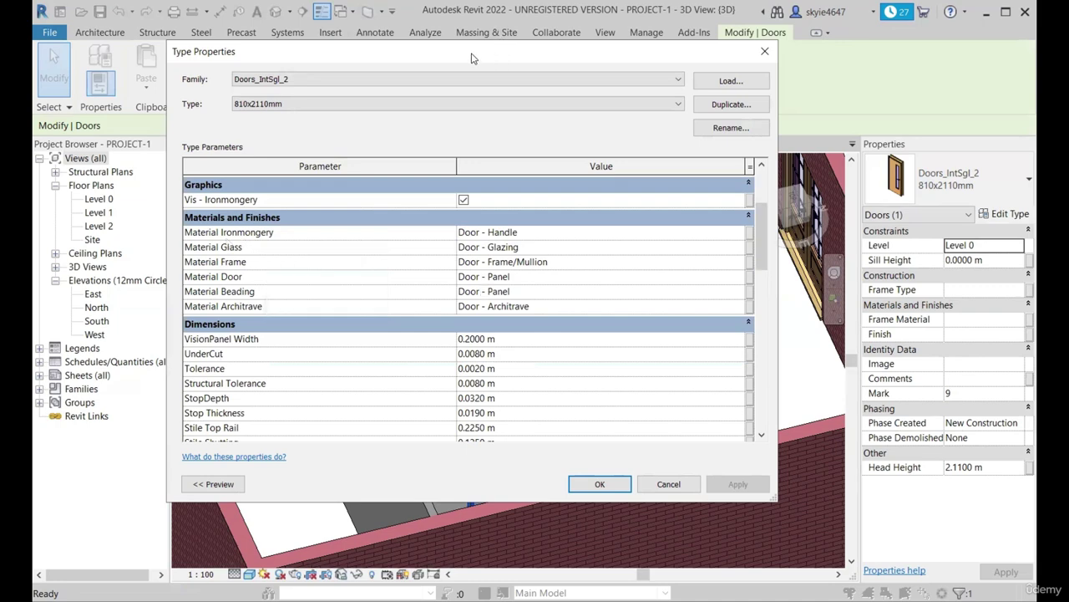
{"action": "left_click_drag", "start_coordinate": [471, 58], "coordinate": [571, 56]}
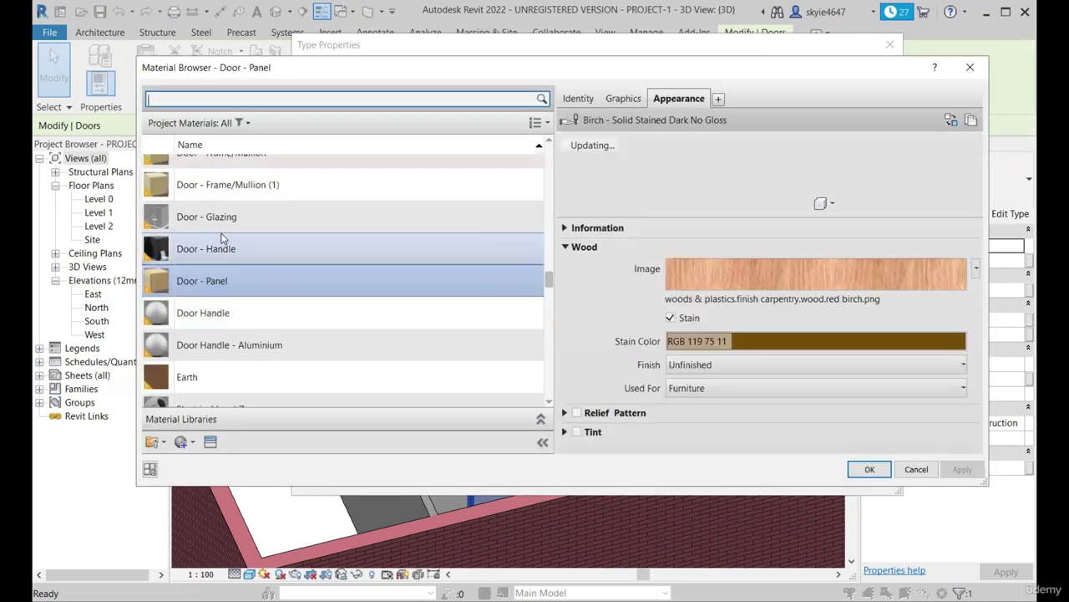
{"action": "scroll", "coordinate": [236, 243], "scroll_direction": "up", "scroll_amount": 3}
{"action": "scroll", "coordinate": [234, 243], "scroll_direction": "down", "scroll_amount": 5}
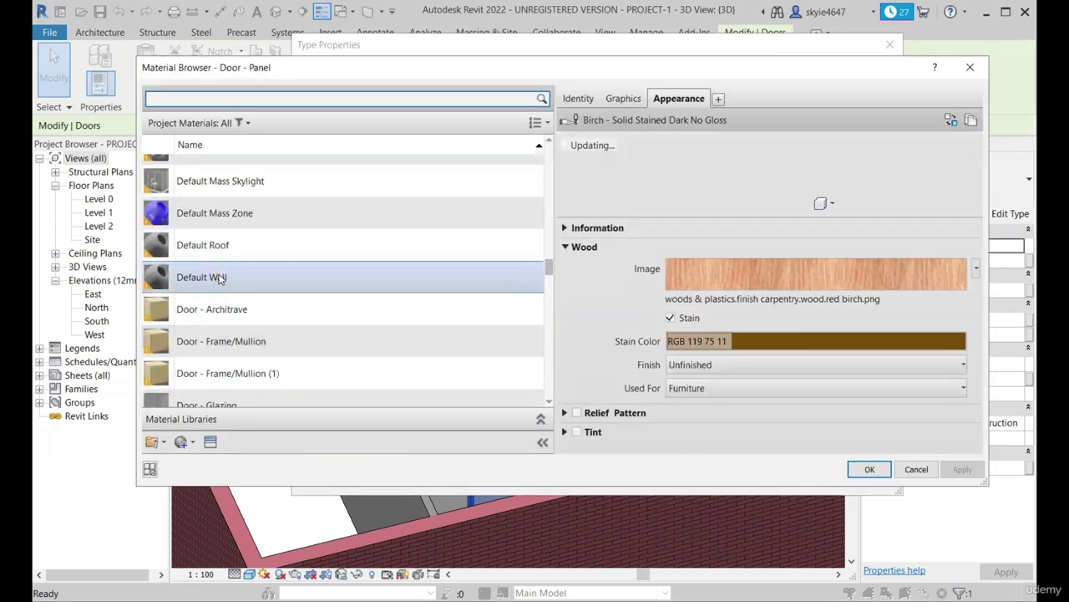
{"action": "scroll", "coordinate": [215, 356], "scroll_direction": "down", "scroll_amount": 5}
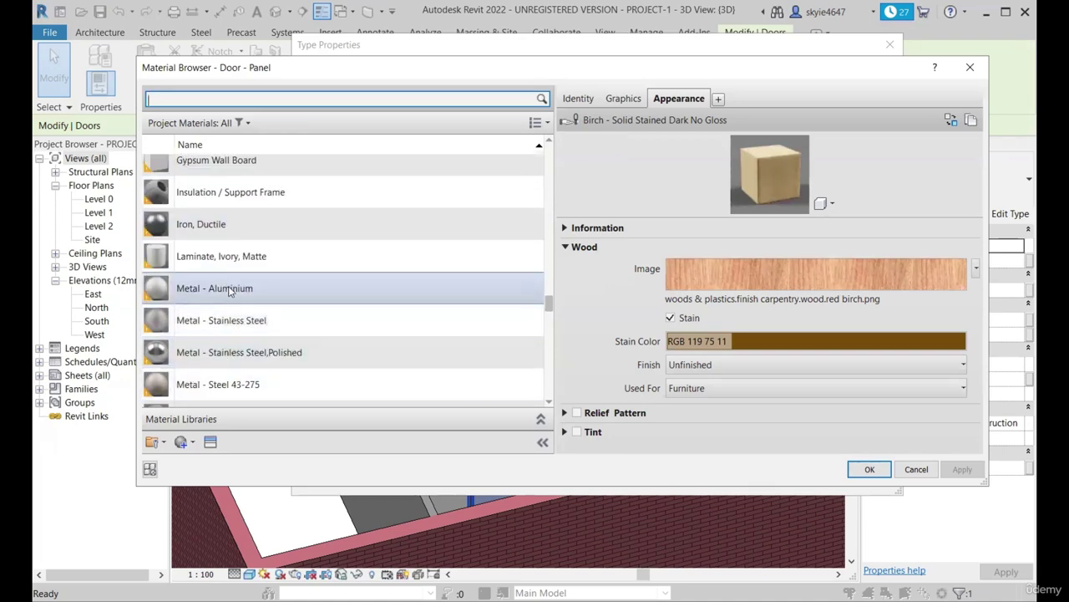
{"action": "left_click", "coordinate": [230, 290]}
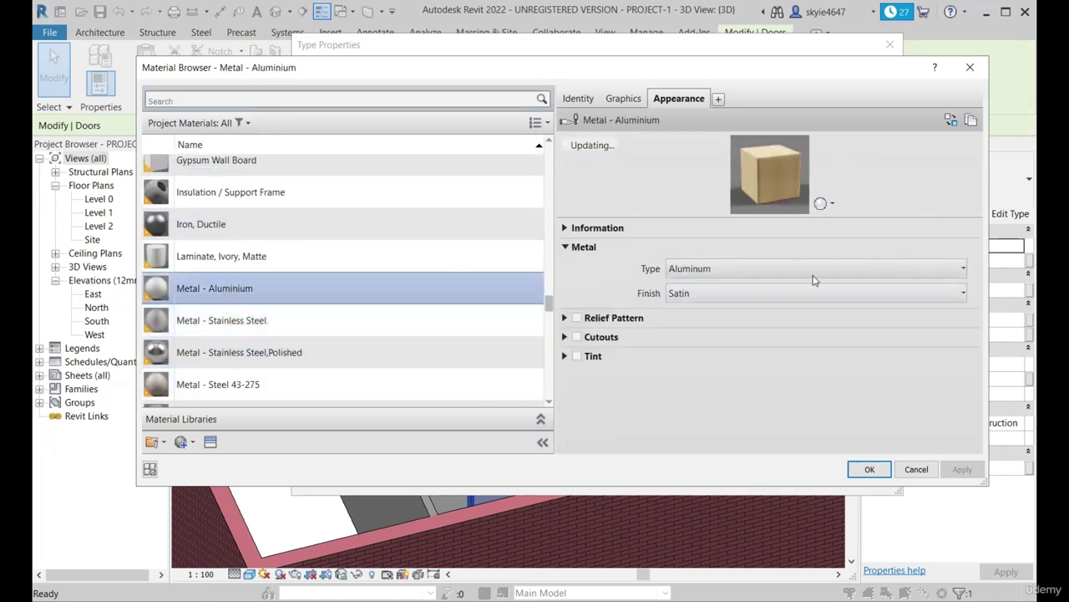
{"action": "left_click", "coordinate": [880, 472]}
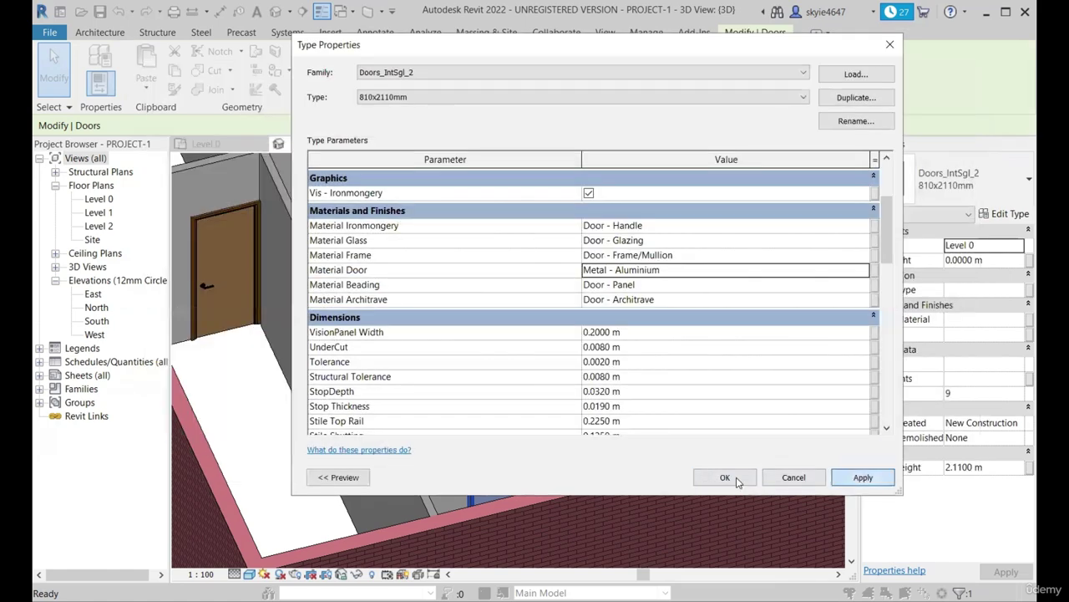
{"action": "left_click", "coordinate": [737, 481]}
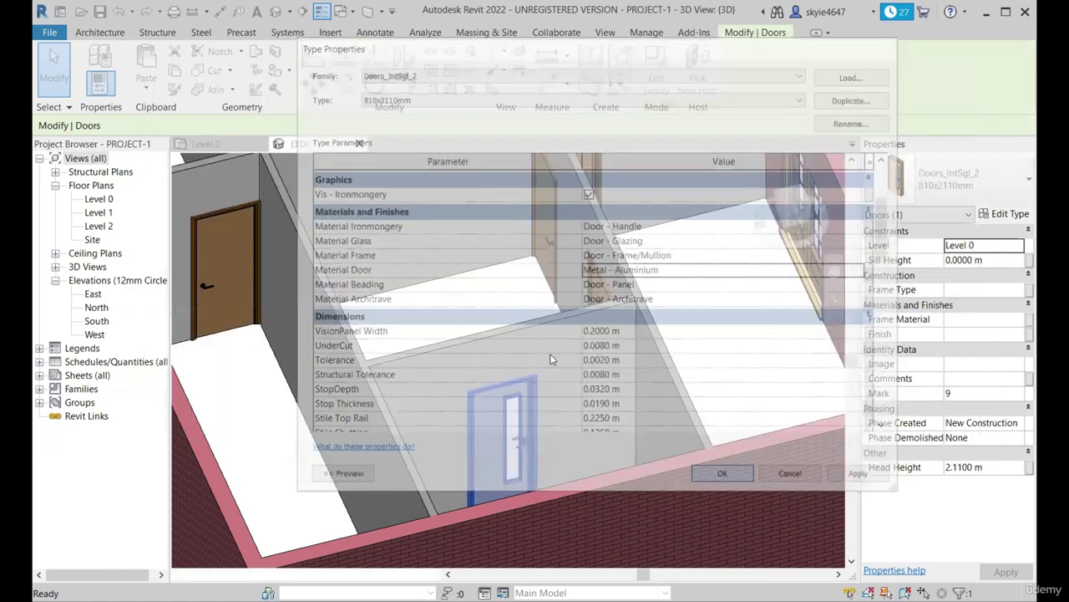
- Examine the panel finish of the grid 3 interior door from several angles in 3D
{"action": "scroll", "coordinate": [541, 355], "scroll_direction": "down", "scroll_amount": 1}
{"action": "left_click", "coordinate": [671, 320]}
{"action": "scroll", "coordinate": [669, 326], "scroll_direction": "down", "scroll_amount": 1}
{"action": "middle_click_drag", "start_coordinate": [640, 338], "coordinate": [584, 364], "text": "shift"}
{"action": "scroll", "coordinate": [577, 380], "scroll_direction": "up", "scroll_amount": 2}
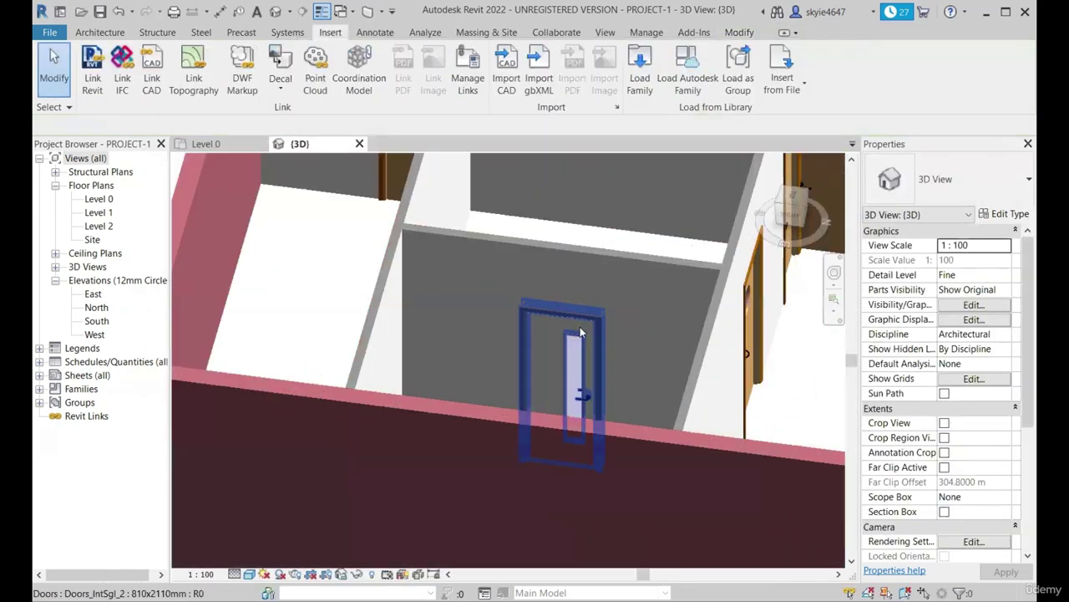
{"action": "scroll", "coordinate": [503, 333], "scroll_direction": "up", "scroll_amount": 1}
{"action": "middle_click_drag", "start_coordinate": [638, 393], "coordinate": [544, 453], "text": "shift"}
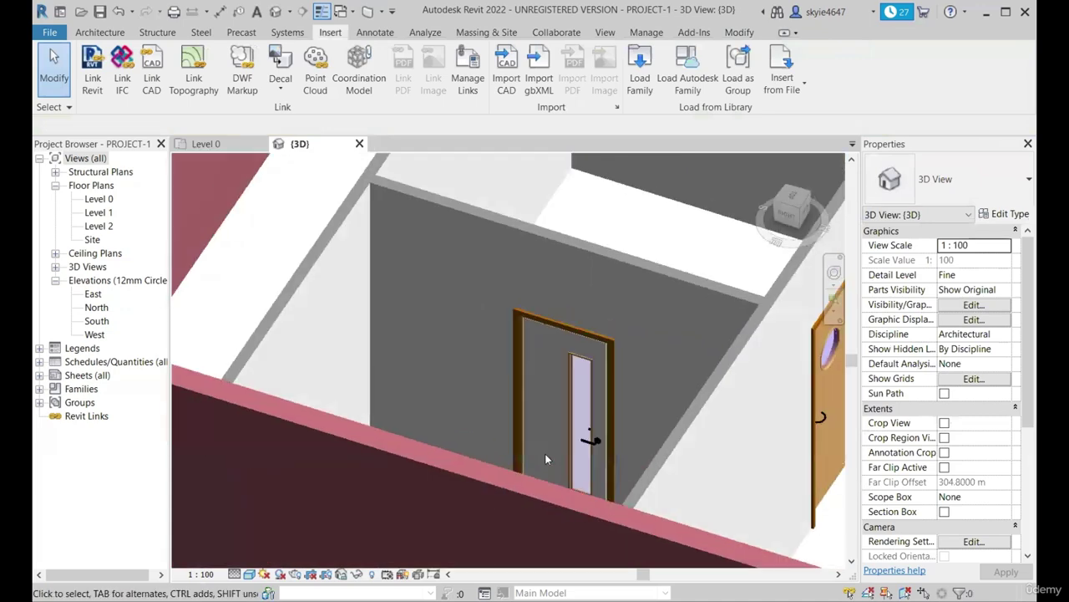
{"action": "scroll", "coordinate": [545, 453], "scroll_direction": "down", "scroll_amount": 5}
{"action": "middle_click_drag", "start_coordinate": [502, 387], "coordinate": [528, 392], "text": "shift"}
{"action": "scroll", "coordinate": [547, 405], "scroll_direction": "up", "scroll_amount": 5}
{"action": "scroll", "coordinate": [569, 429], "scroll_direction": "down", "scroll_amount": 5}
- Open the Level 0 floor plan and review the layout of the placed doors
{"action": "left_click", "coordinate": [212, 148]}
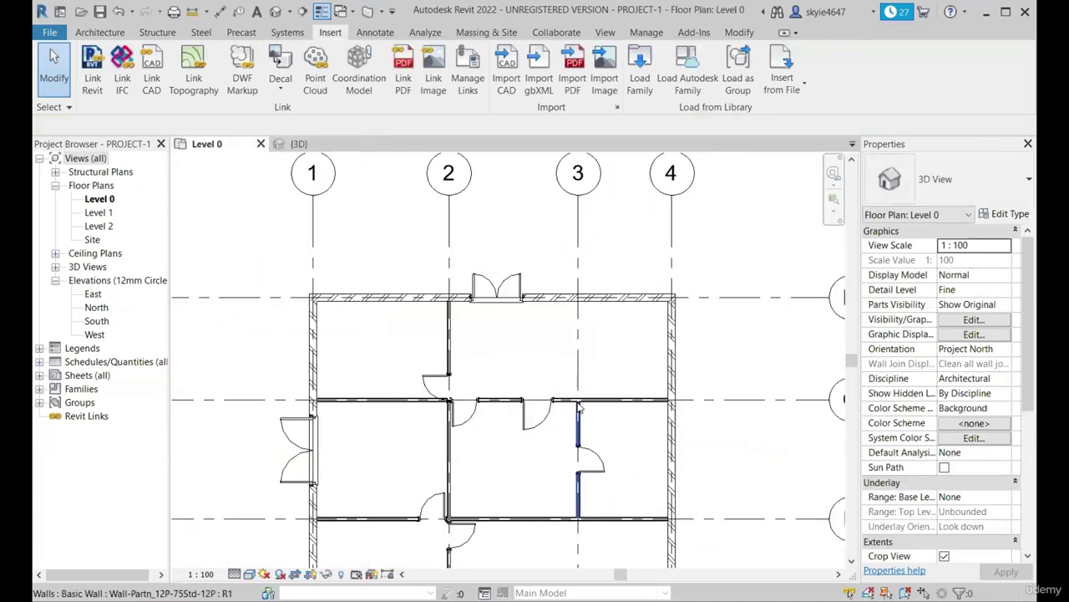
{"action": "scroll", "coordinate": [585, 401], "scroll_direction": "down", "scroll_amount": 3}
{"action": "scroll", "coordinate": [534, 415], "scroll_direction": "down", "scroll_amount": 1}
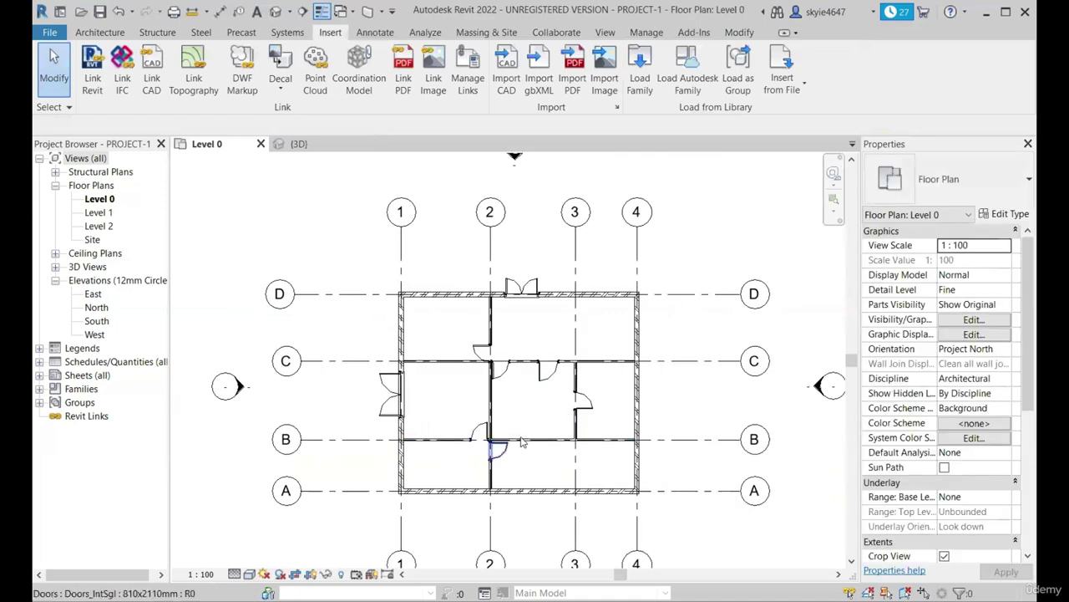
{"action": "scroll", "coordinate": [446, 406], "scroll_direction": "up", "scroll_amount": 2}
{"action": "scroll", "coordinate": [528, 427], "scroll_direction": "down", "scroll_amount": 3}
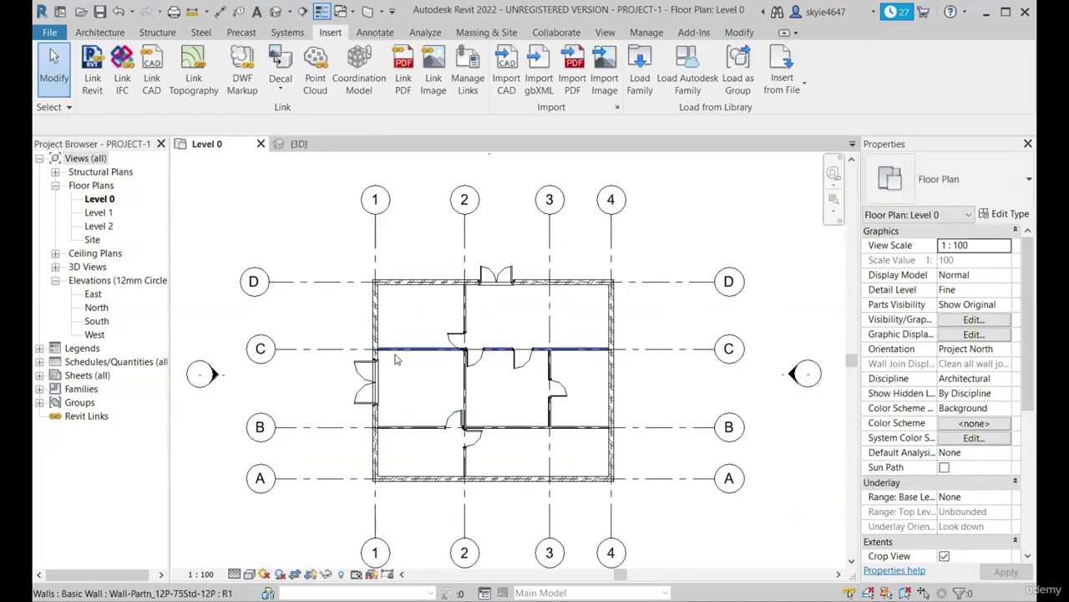
{"action": "scroll", "coordinate": [397, 359], "scroll_direction": "up", "scroll_amount": 2}
{"action": "scroll", "coordinate": [325, 295], "scroll_direction": "down", "scroll_amount": 2}
- Place two Windows_Sgl_Plain 910x910mm windows in the grid A exterior wall, about 1 m past the grid 1 wall and 0.9 m past the grid 2 partition
{"action": "left_click", "coordinate": [92, 32]}
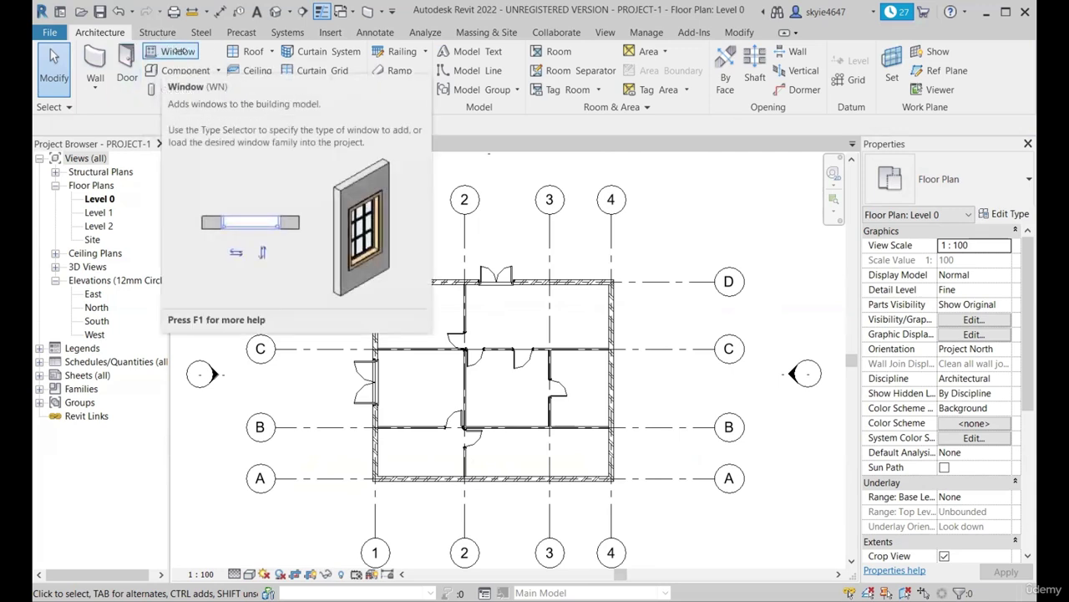
{"action": "left_click", "coordinate": [178, 51]}
{"action": "scroll", "coordinate": [410, 326], "scroll_direction": "up", "scroll_amount": 3}
{"action": "scroll", "coordinate": [431, 289], "scroll_direction": "up", "scroll_amount": 1}
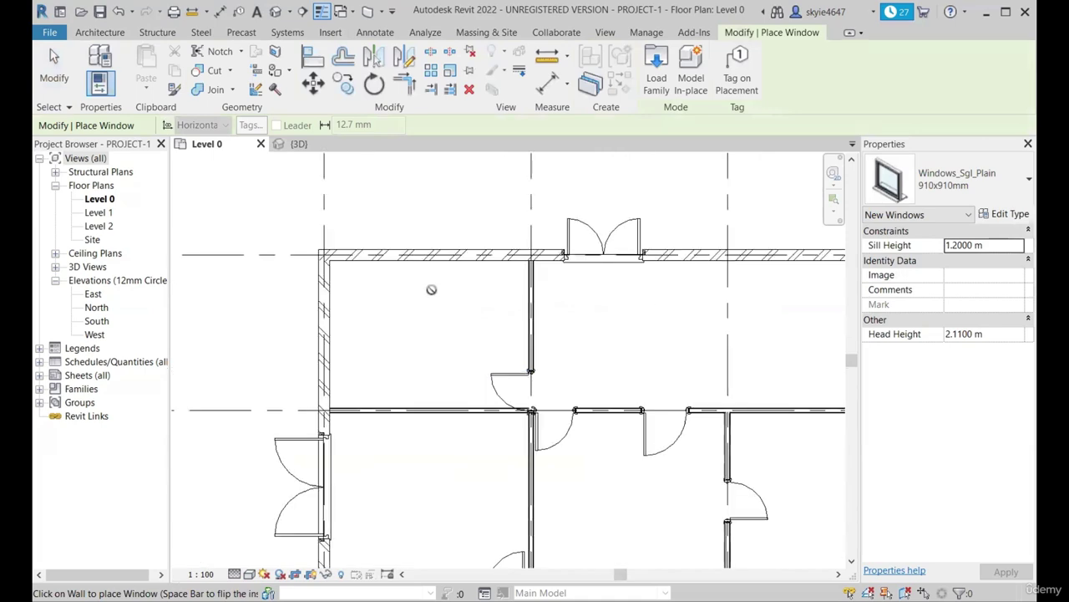
{"action": "scroll", "coordinate": [373, 275], "scroll_direction": "down", "scroll_amount": 1}
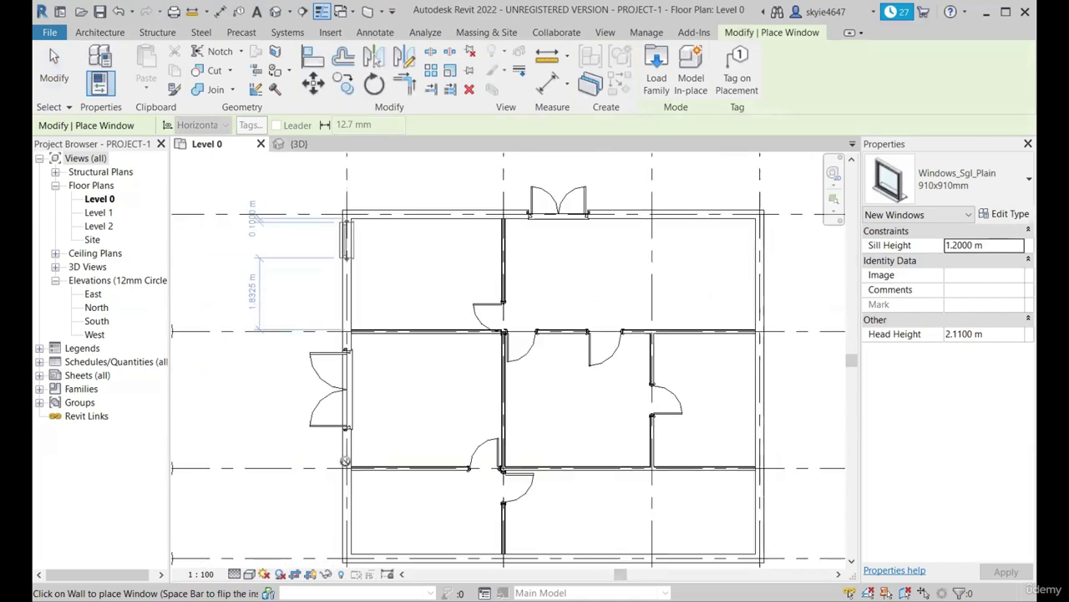
{"action": "scroll", "coordinate": [345, 459], "scroll_direction": "up", "scroll_amount": 5}
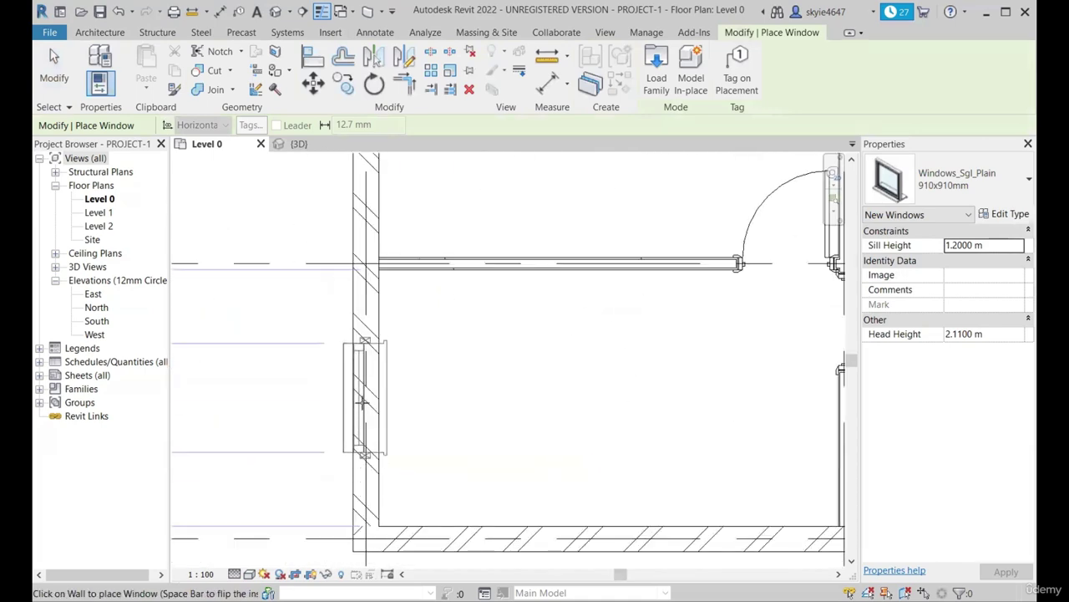
{"action": "scroll", "coordinate": [358, 397], "scroll_direction": "down", "scroll_amount": 3}
{"action": "scroll", "coordinate": [406, 437], "scroll_direction": "up", "scroll_amount": 1}
{"action": "scroll", "coordinate": [407, 437], "scroll_direction": "down", "scroll_amount": 1}
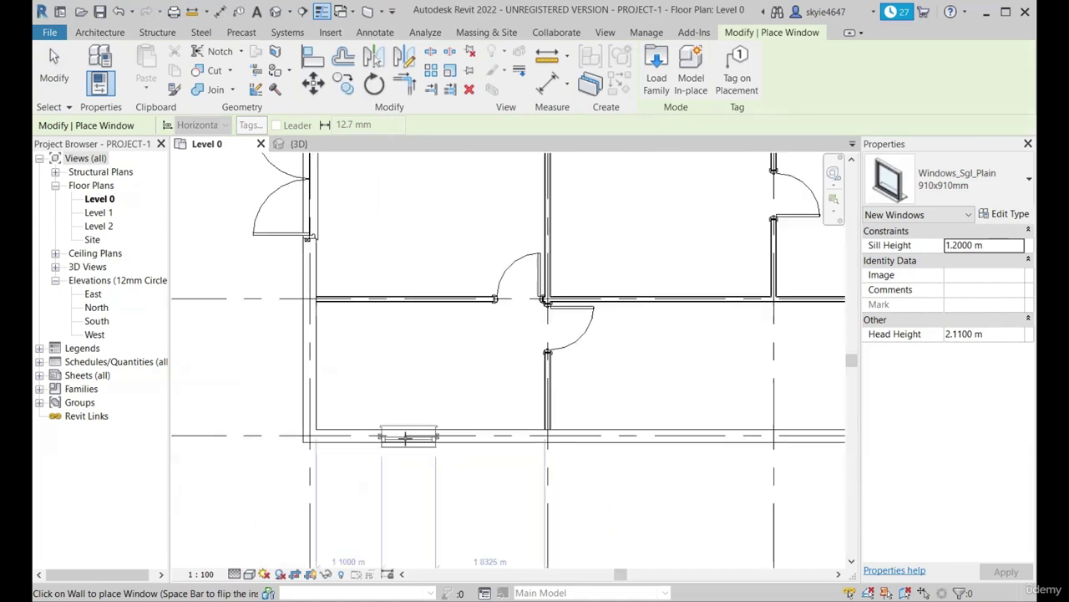
{"action": "scroll", "coordinate": [587, 435], "scroll_direction": "down", "scroll_amount": 2}
{"action": "scroll", "coordinate": [509, 432], "scroll_direction": "up", "scroll_amount": 4}
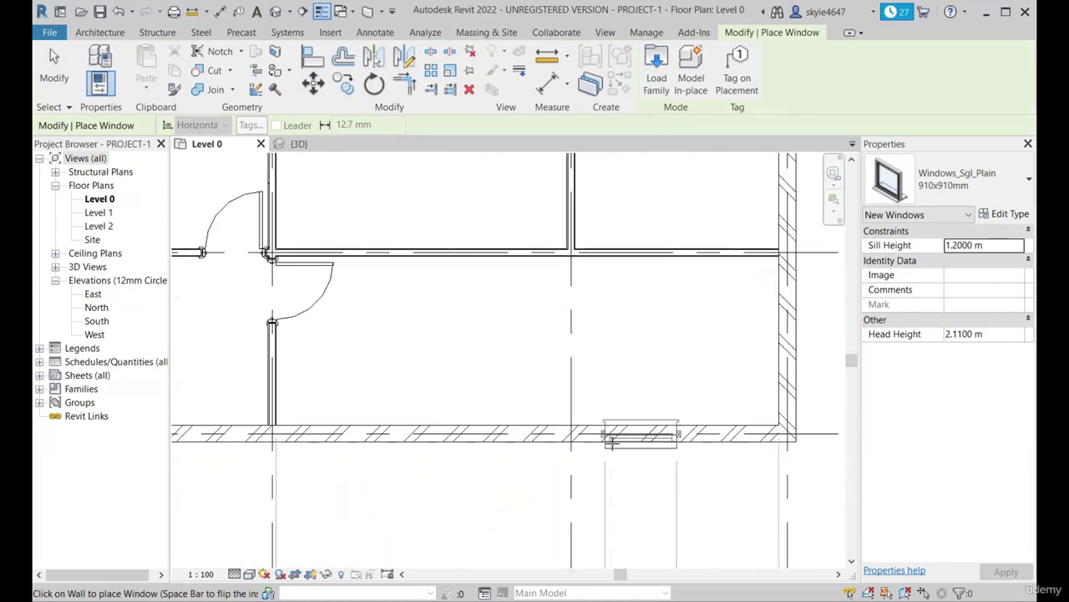
{"action": "scroll", "coordinate": [604, 434], "scroll_direction": "down", "scroll_amount": 2}
{"action": "scroll", "coordinate": [353, 435], "scroll_direction": "up", "scroll_amount": 2}
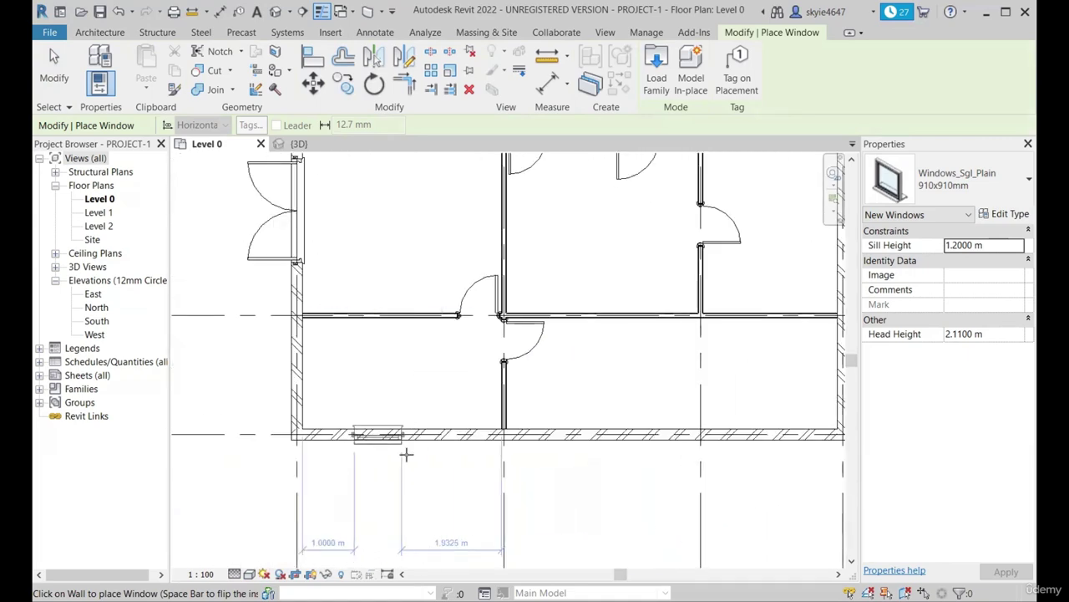
{"action": "left_click", "coordinate": [406, 454]}
{"action": "left_click", "coordinate": [577, 436]}
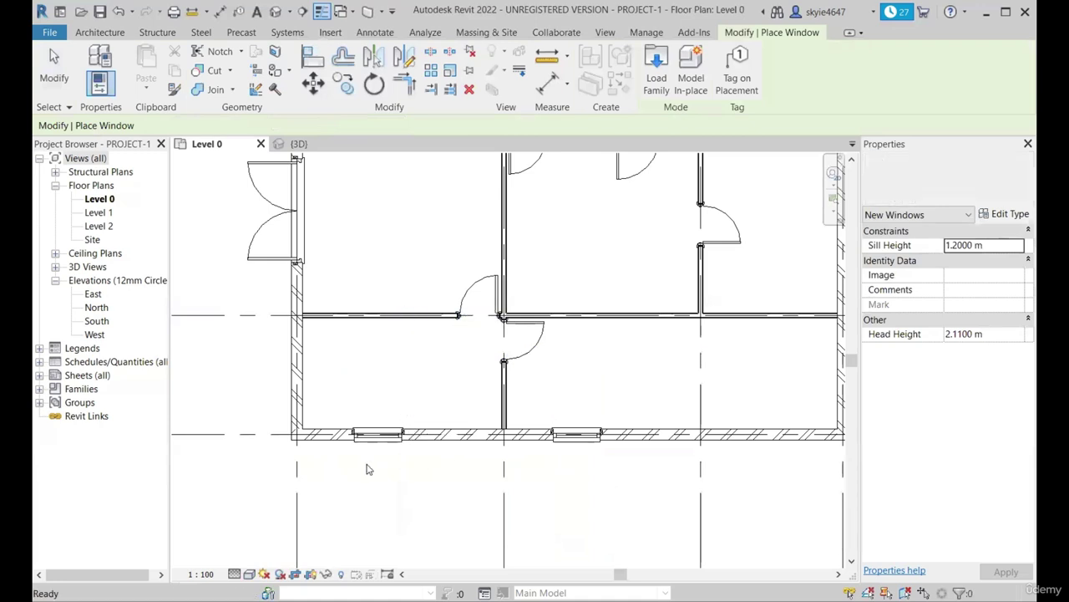
{"action": "key", "text": "Escape"}
{"action": "key", "text": "Escape"}
- Try reversing the facing direction of the grid A window between grids 1 and 2
{"action": "scroll", "coordinate": [374, 456], "scroll_direction": "up", "scroll_amount": 4}
{"action": "left_click", "coordinate": [378, 435]}
{"action": "scroll", "coordinate": [377, 458], "scroll_direction": "up", "scroll_amount": 2}
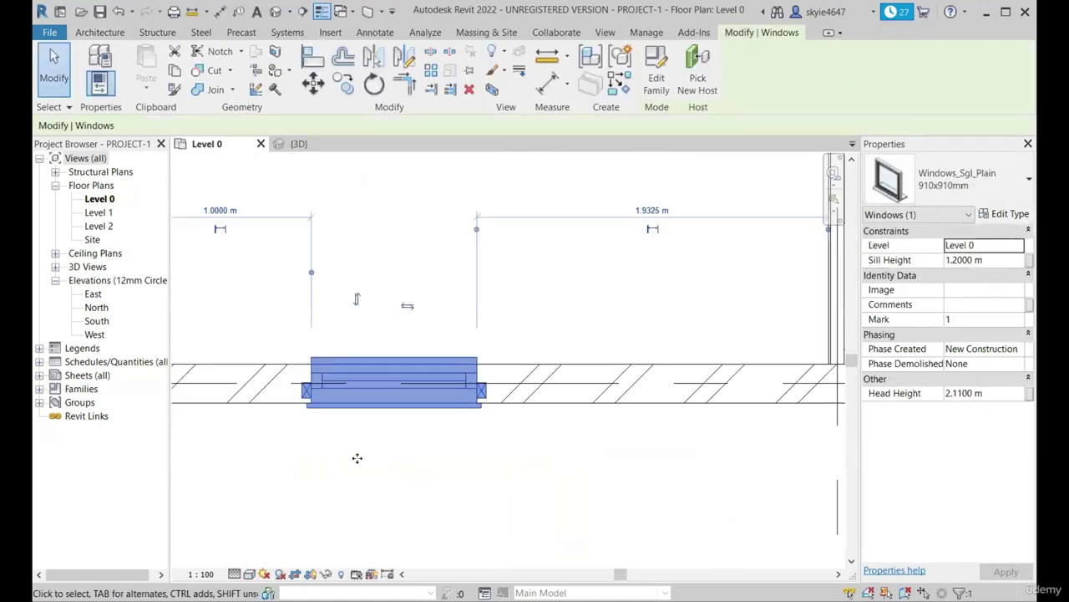
{"action": "left_click", "coordinate": [356, 302]}
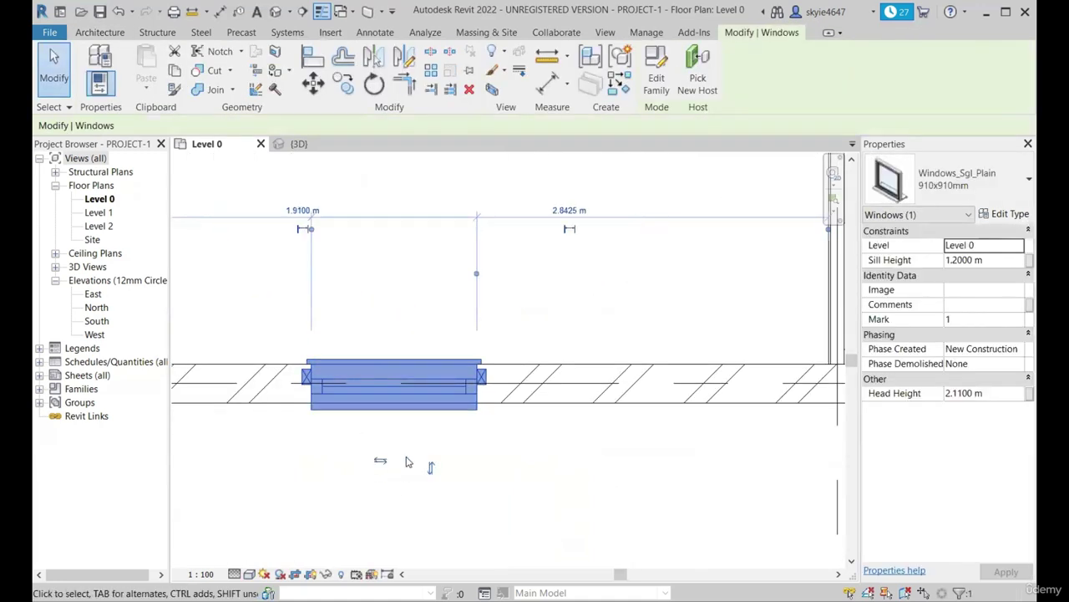
{"action": "left_click", "coordinate": [430, 466]}
{"action": "left_click", "coordinate": [432, 300]}
{"action": "scroll", "coordinate": [341, 333], "scroll_direction": "down", "scroll_amount": 2}
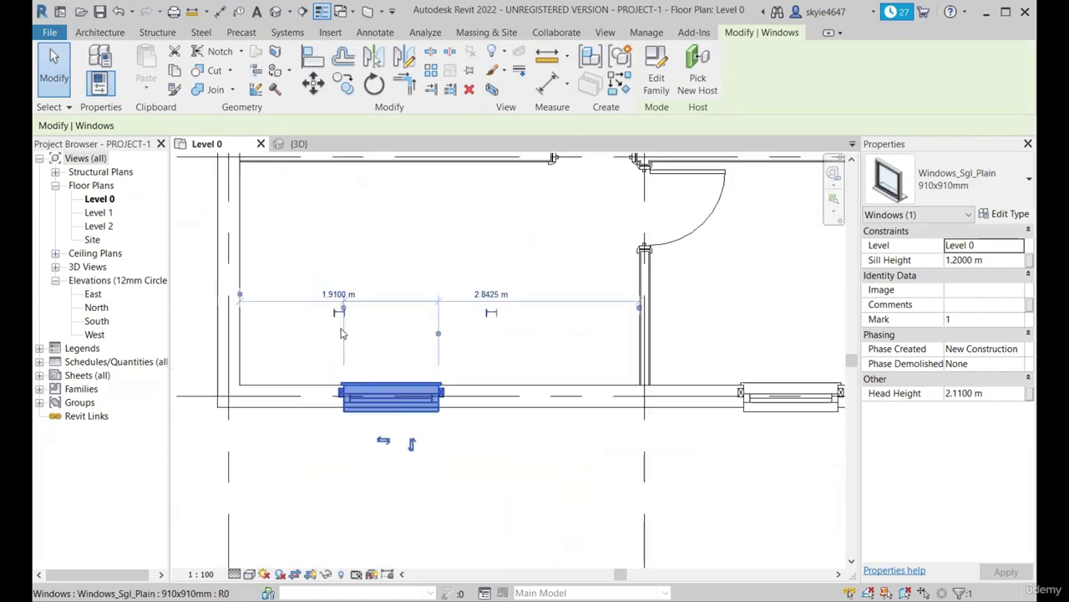
{"action": "scroll", "coordinate": [401, 335], "scroll_direction": "down", "scroll_amount": 3}
{"action": "key", "text": "Escape"}
- Inspect both windows in the 3D view and review the available Windows_Sgl_Plain sizes for the one just past grid 2
{"action": "left_click", "coordinate": [317, 144]}
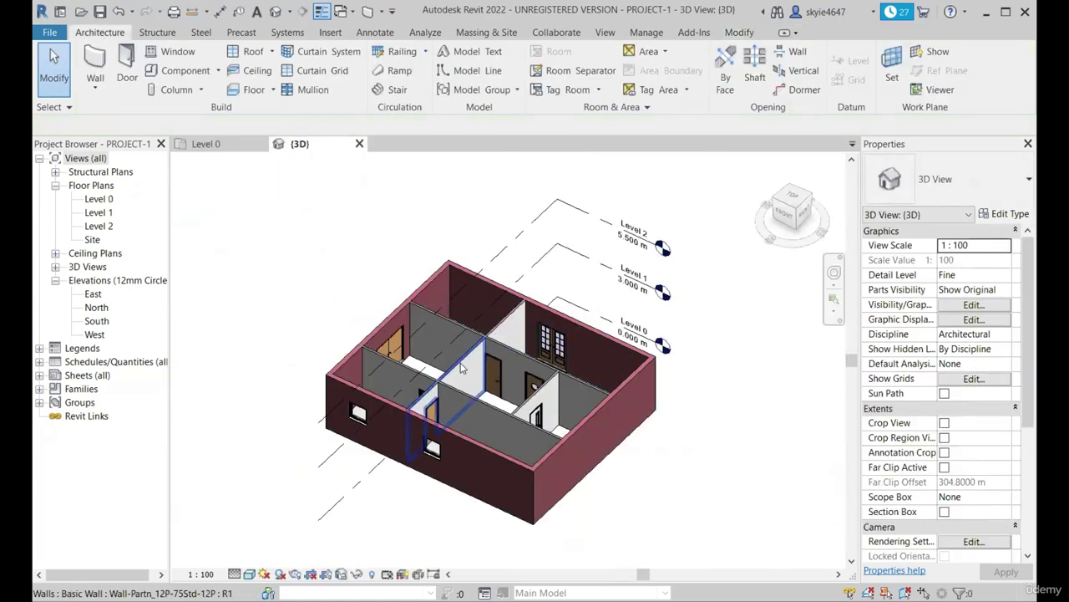
{"action": "scroll", "coordinate": [463, 368], "scroll_direction": "down", "scroll_amount": 1}
{"action": "middle_click_drag", "start_coordinate": [463, 368], "coordinate": [459, 334], "text": "shift"}
{"action": "scroll", "coordinate": [404, 419], "scroll_direction": "up", "scroll_amount": 4}
{"action": "middle_click_drag", "start_coordinate": [404, 418], "coordinate": [493, 386], "text": "shift"}
{"action": "left_click", "coordinate": [493, 386]}
{"action": "left_click", "coordinate": [957, 179]}
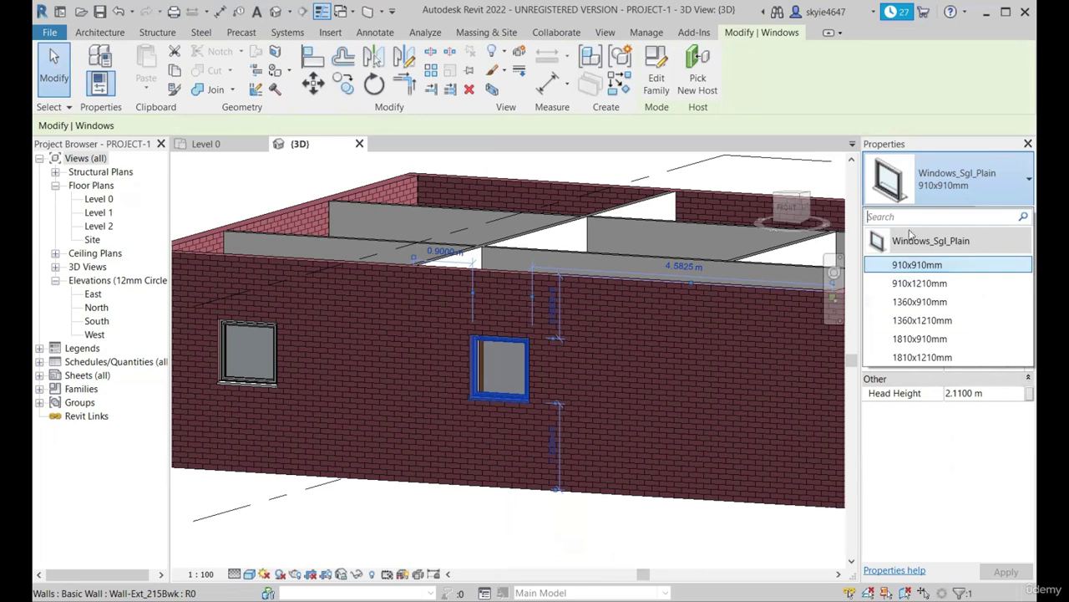
{"action": "left_click", "coordinate": [899, 269]}
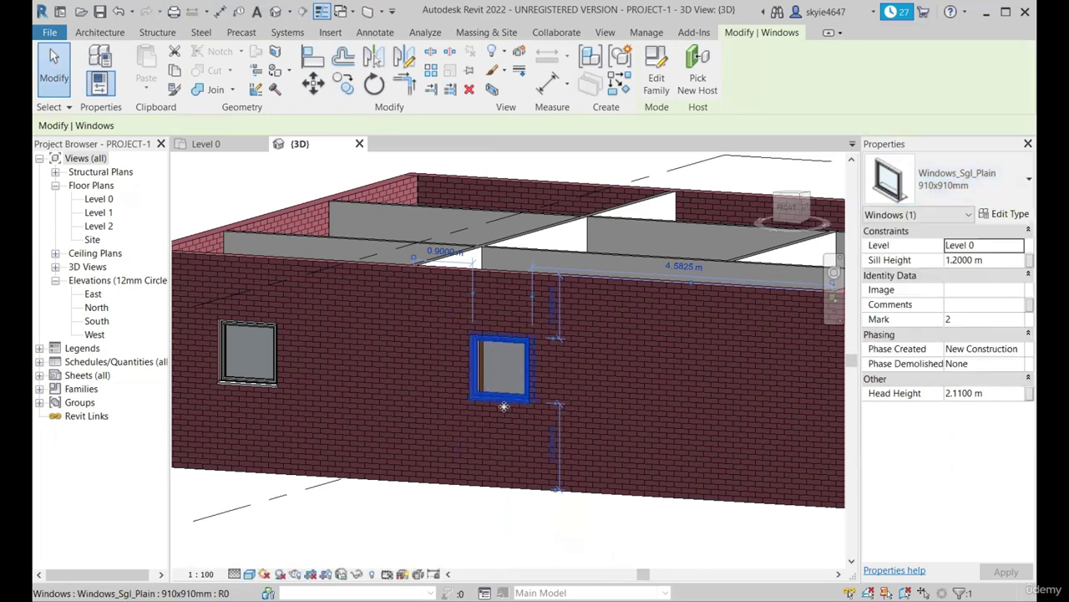
- Duplicate the selected window's 910x910mm type as a new type named 1500x1500mm
{"action": "left_click", "coordinate": [1001, 218]}
{"action": "left_click", "coordinate": [1007, 215]}
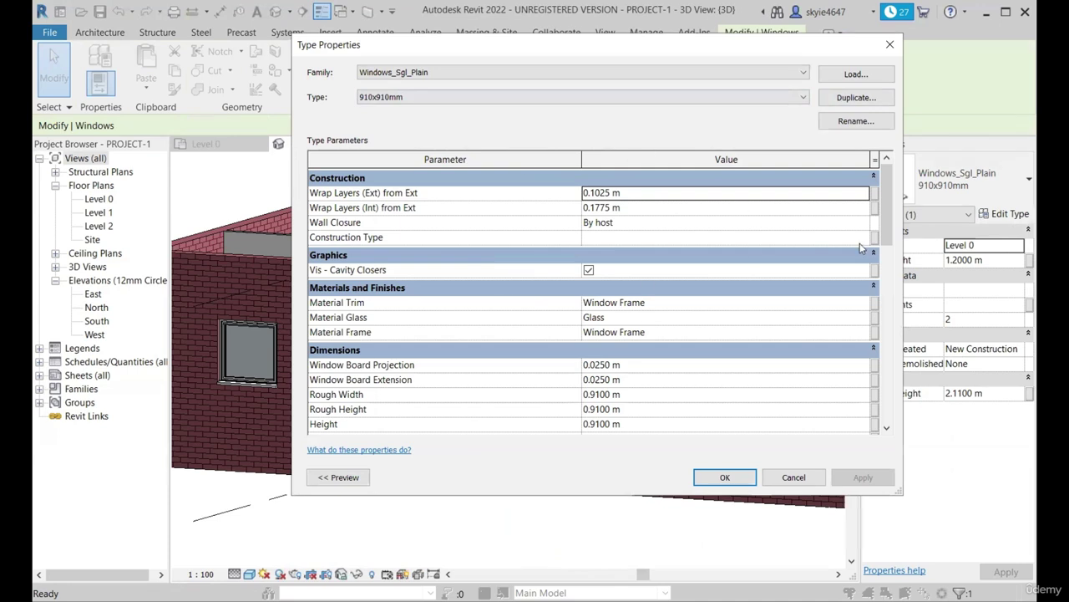
{"action": "left_click", "coordinate": [848, 101]}
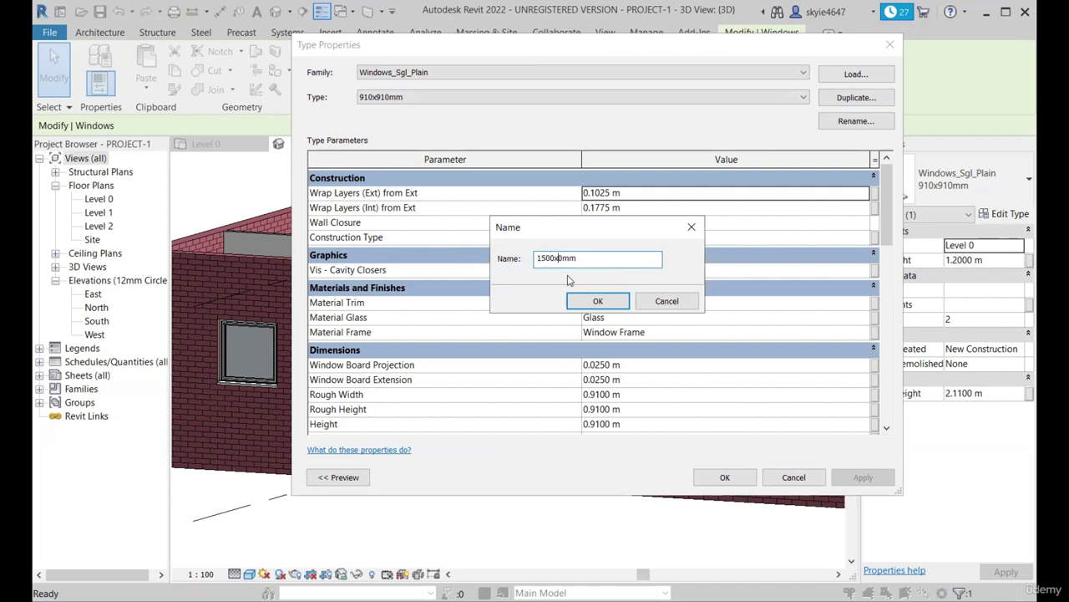
{"action": "left_click", "coordinate": [597, 300]}
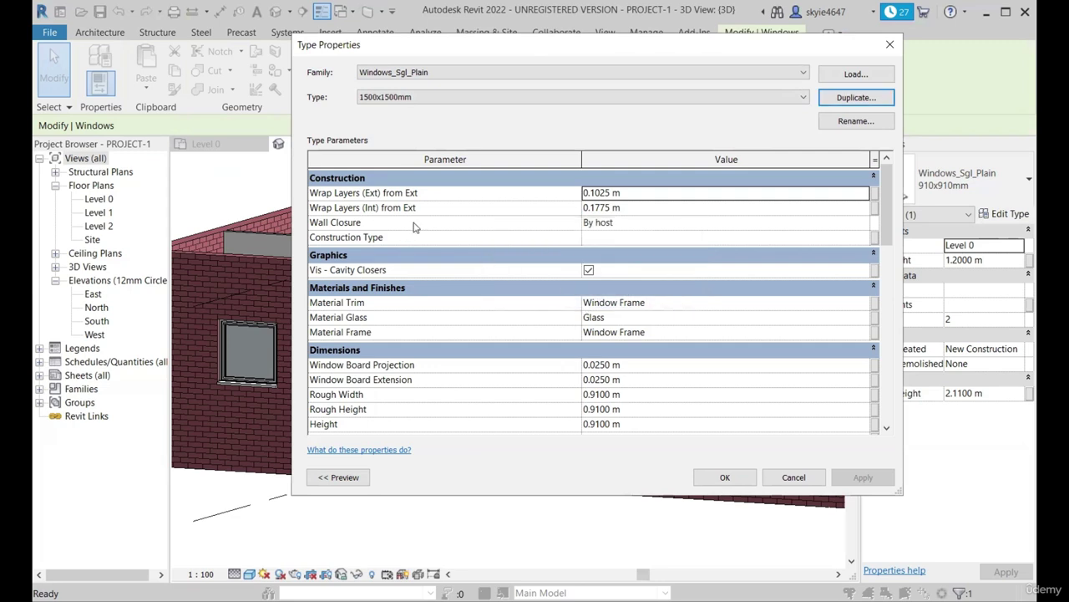
- Set the 1500x1500mm window type's rough width, rough height, height and width to 1500 mm and apply it
{"action": "scroll", "coordinate": [434, 357], "scroll_direction": "down", "scroll_amount": 3}
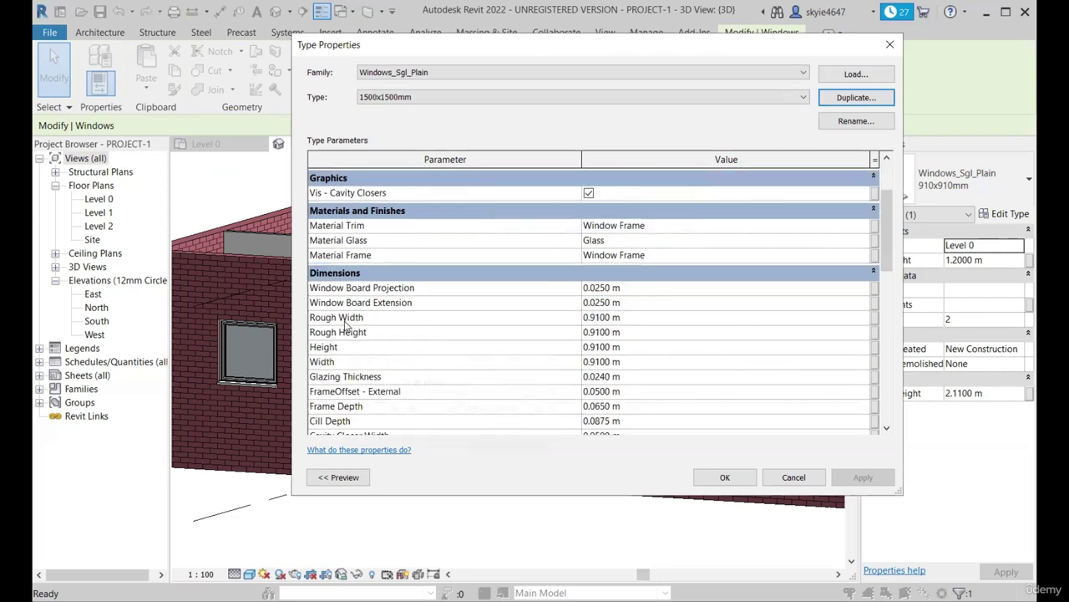
{"action": "left_click", "coordinate": [668, 319]}
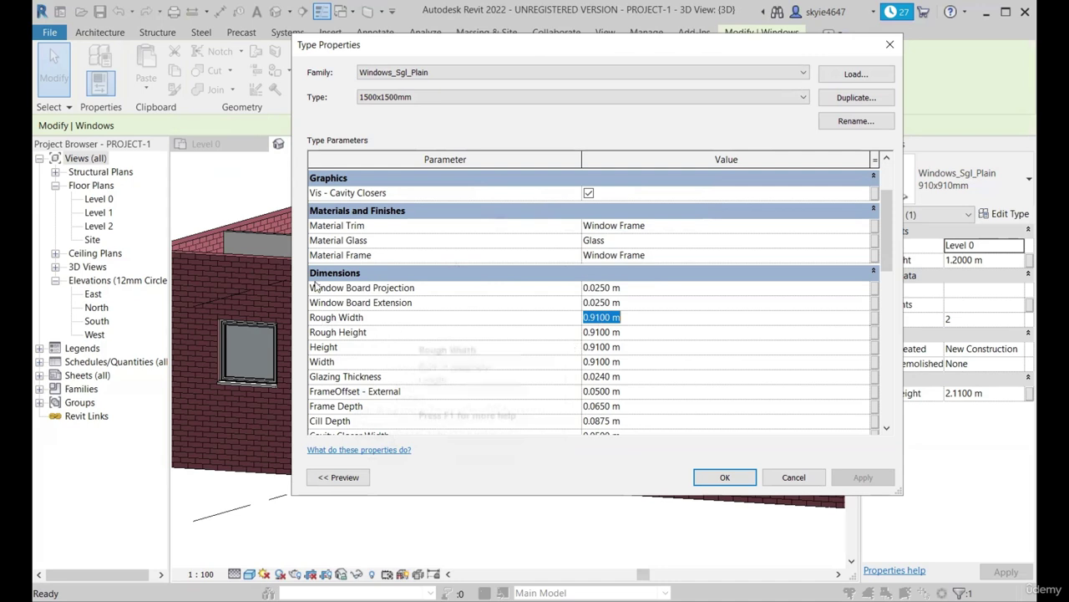
{"action": "left_click", "coordinate": [649, 334]}
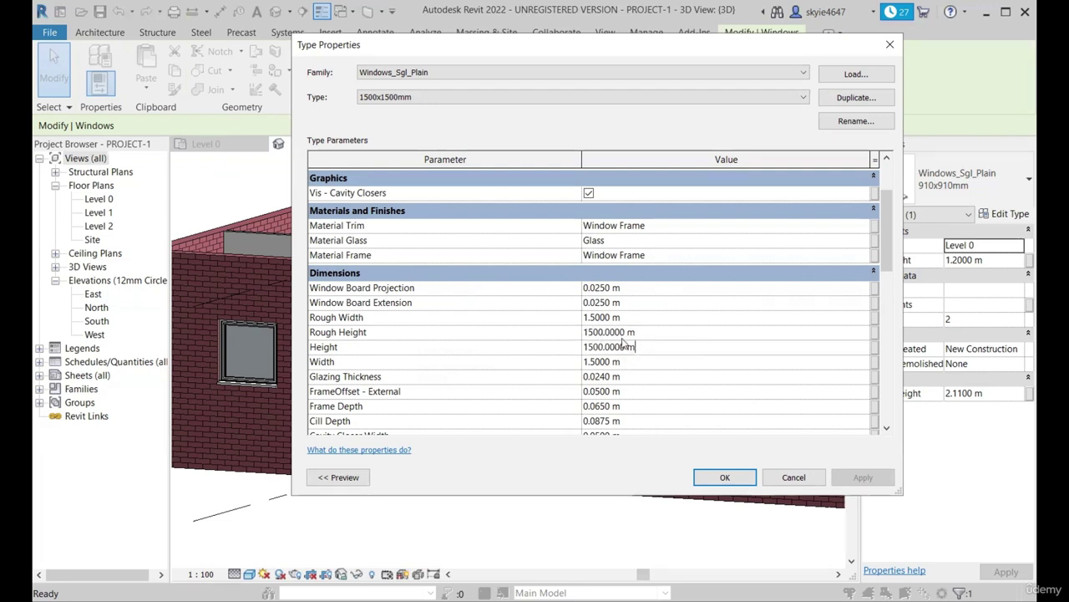
{"action": "left_click", "coordinate": [654, 335]}
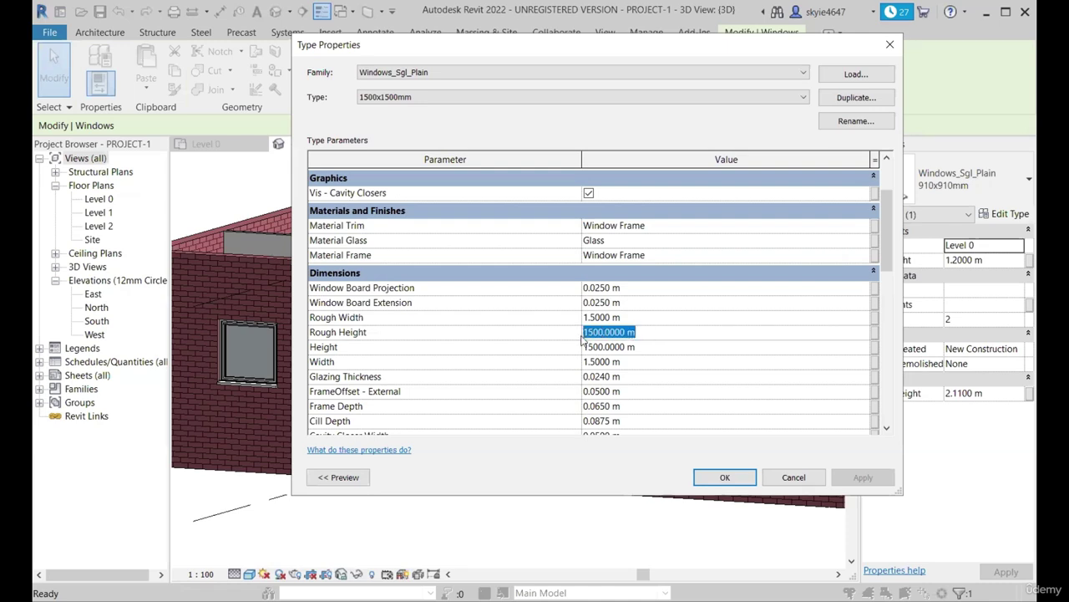
{"action": "type", "text": "1500mm"}
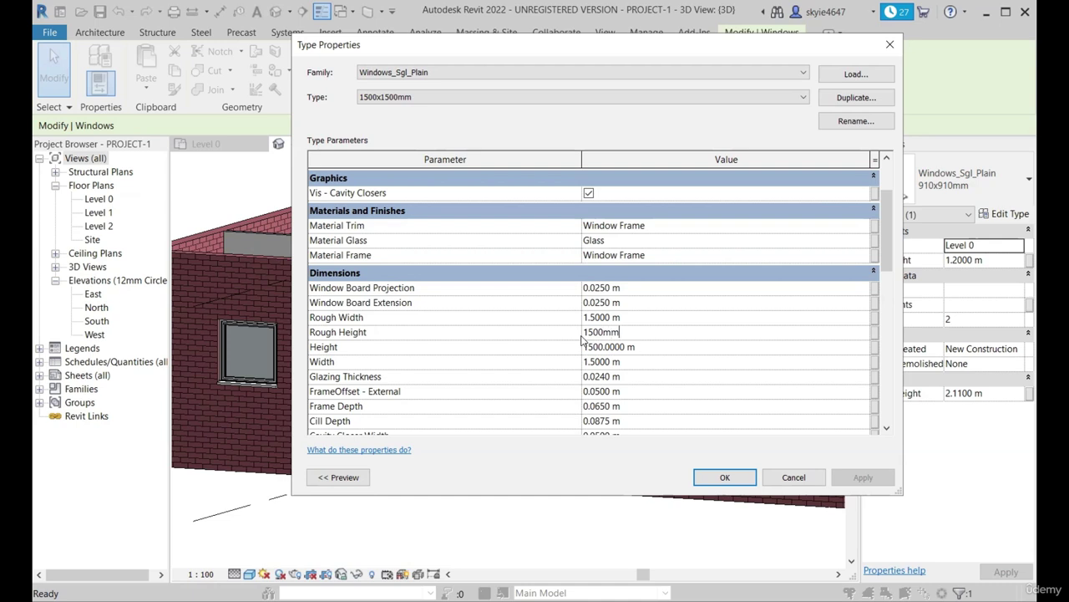
{"action": "left_click", "coordinate": [645, 318]}
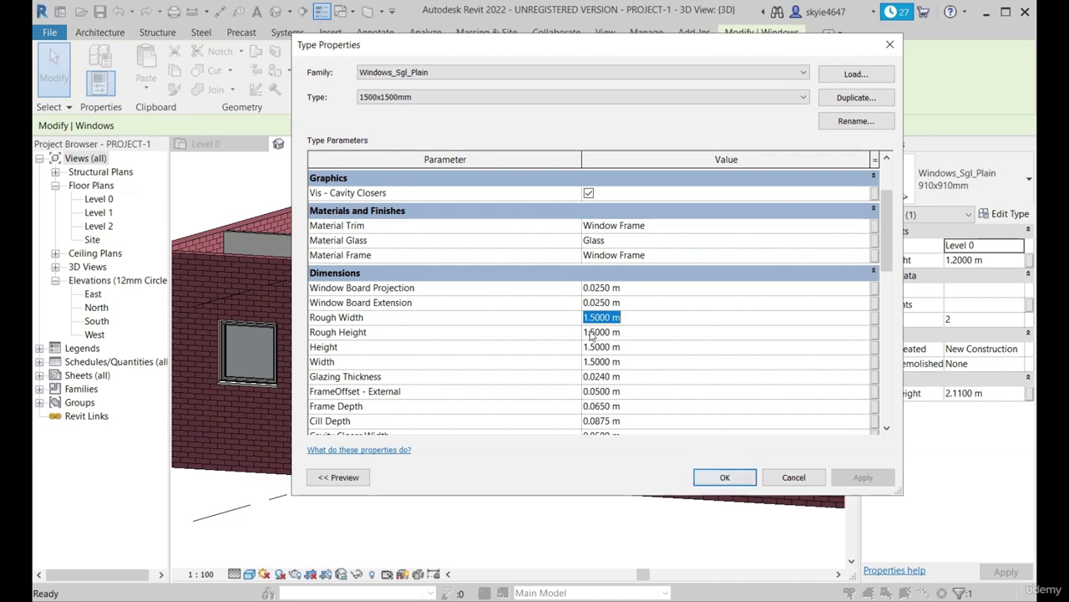
{"action": "left_click", "coordinate": [725, 477]}
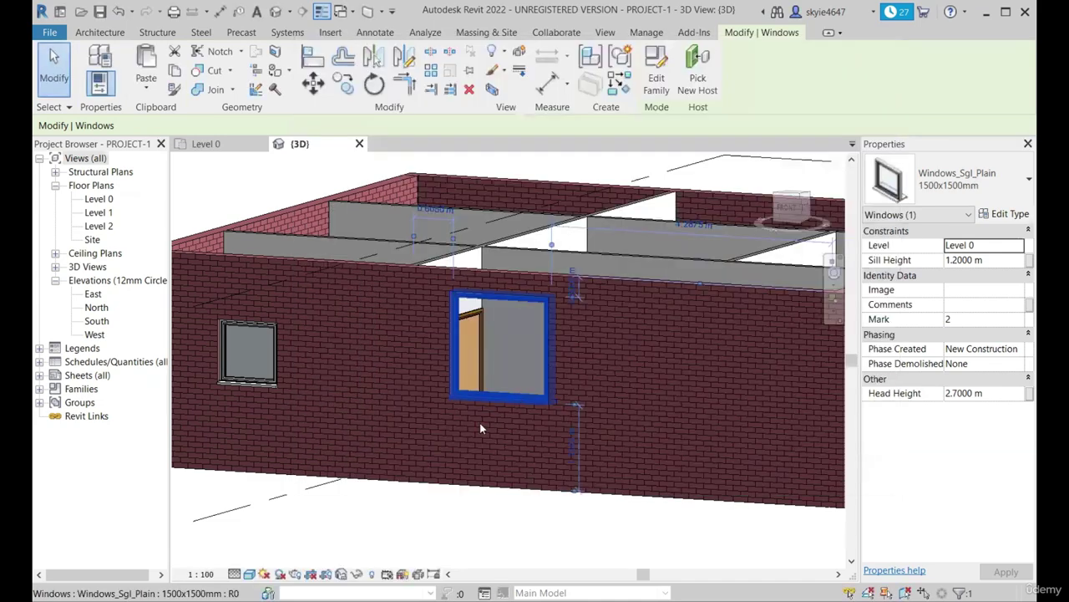
- Examine the enlarged window in 3D and from the front against the levels, and review its Level constraint options
{"action": "scroll", "coordinate": [481, 424], "scroll_direction": "down", "scroll_amount": 1}
{"action": "middle_click_drag", "start_coordinate": [480, 424], "coordinate": [488, 330], "text": "shift"}
{"action": "scroll", "coordinate": [539, 387], "scroll_direction": "up", "scroll_amount": 2}
{"action": "scroll", "coordinate": [503, 391], "scroll_direction": "down", "scroll_amount": 2}
{"action": "middle_click_drag", "start_coordinate": [544, 384], "coordinate": [558, 341], "text": "shift"}
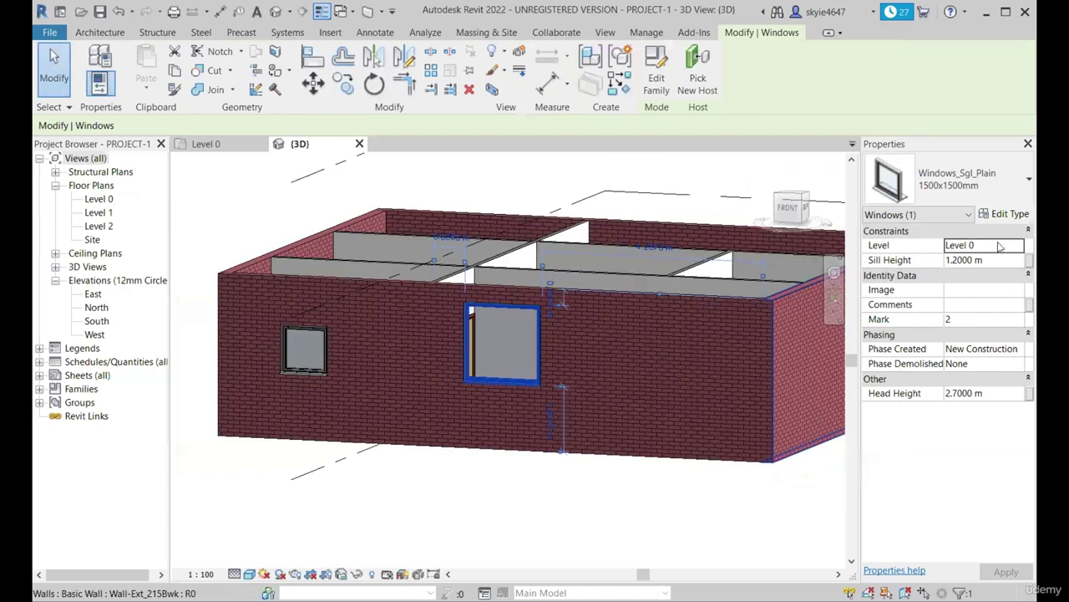
{"action": "left_click", "coordinate": [999, 245]}
{"action": "left_click", "coordinate": [1018, 245]}
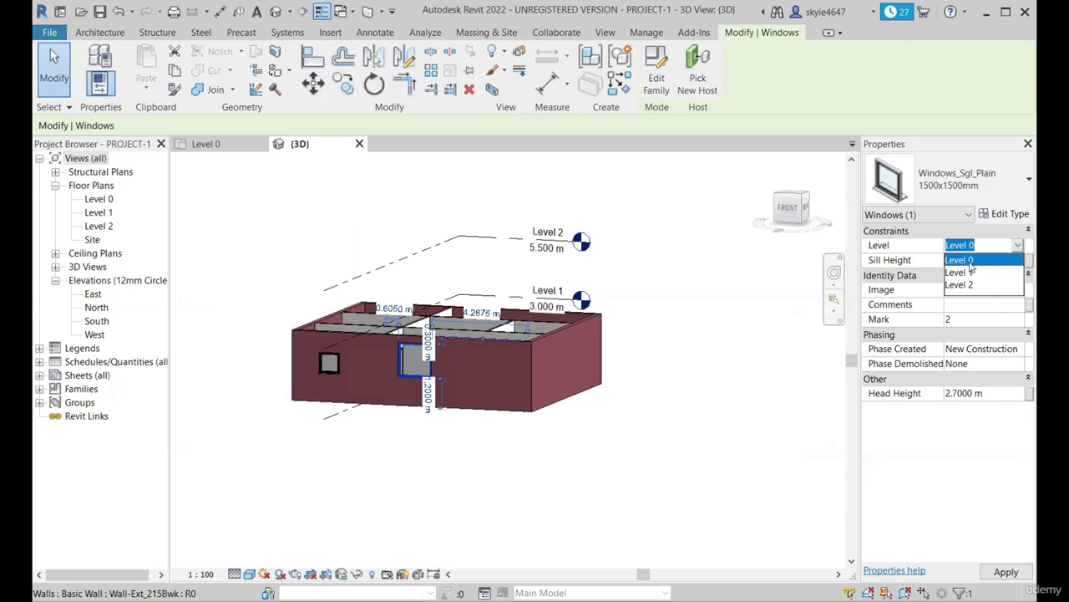
{"action": "scroll", "coordinate": [570, 319], "scroll_direction": "up", "scroll_amount": 2}
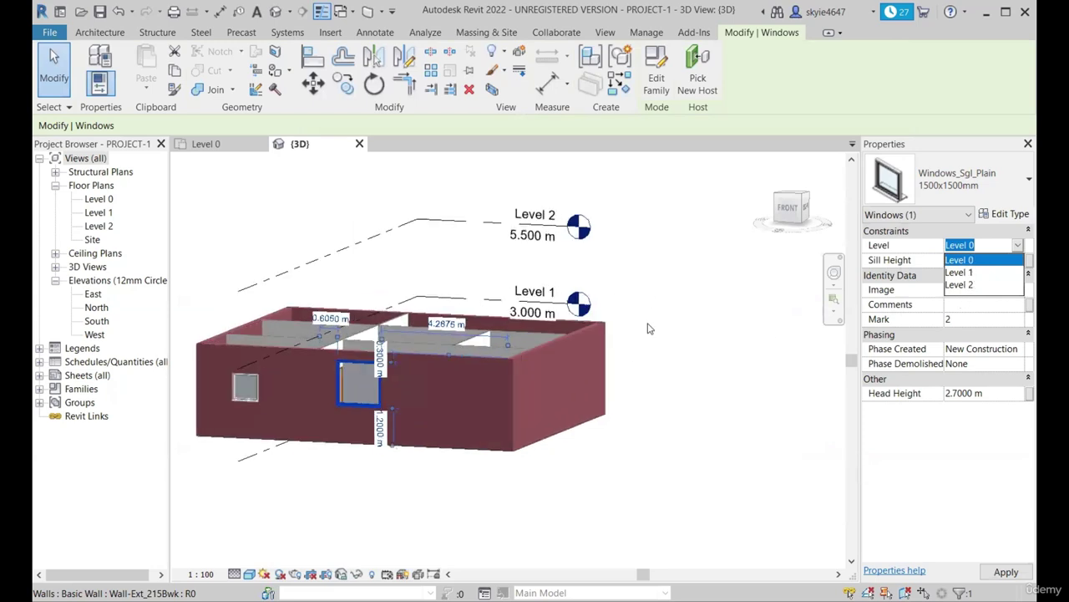
{"action": "left_click", "coordinate": [630, 339]}
{"action": "scroll", "coordinate": [658, 366], "scroll_direction": "down", "scroll_amount": 3}
{"action": "middle_click_drag", "start_coordinate": [683, 391], "coordinate": [693, 406], "text": "shift"}
{"action": "left_click", "coordinate": [791, 207]}
{"action": "scroll", "coordinate": [557, 371], "scroll_direction": "down", "scroll_amount": 5}
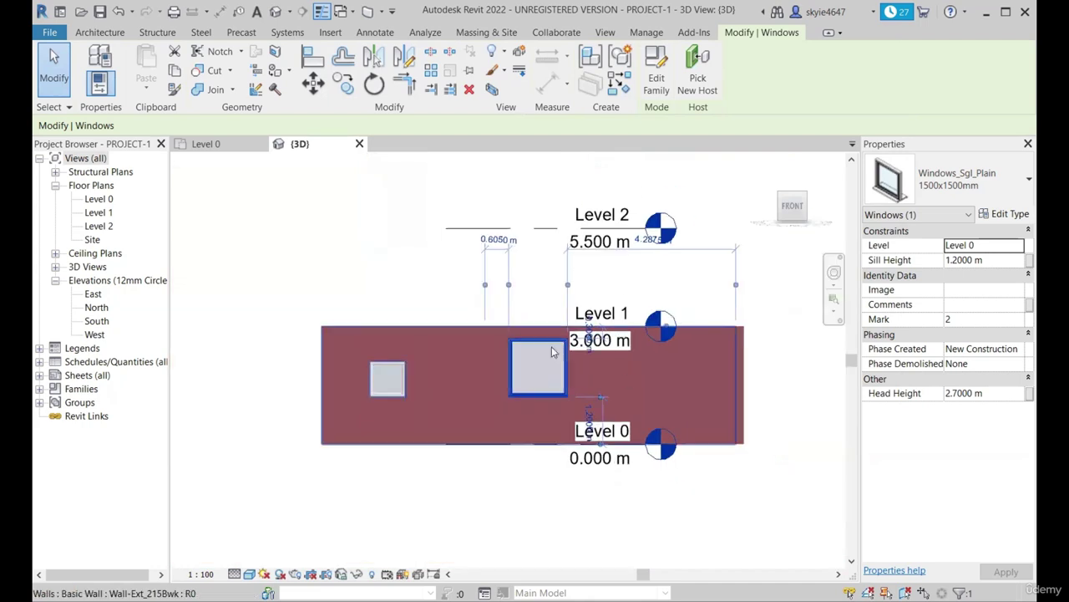
{"action": "scroll", "coordinate": [460, 330], "scroll_direction": "down", "scroll_amount": 2}
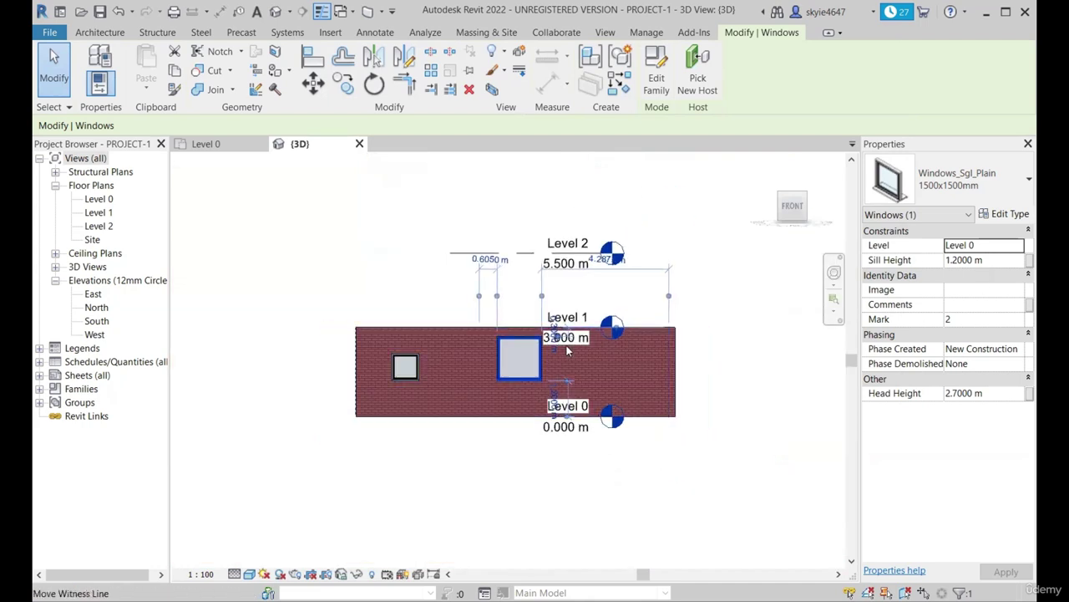
{"action": "scroll", "coordinate": [566, 345], "scroll_direction": "up", "scroll_amount": 3}
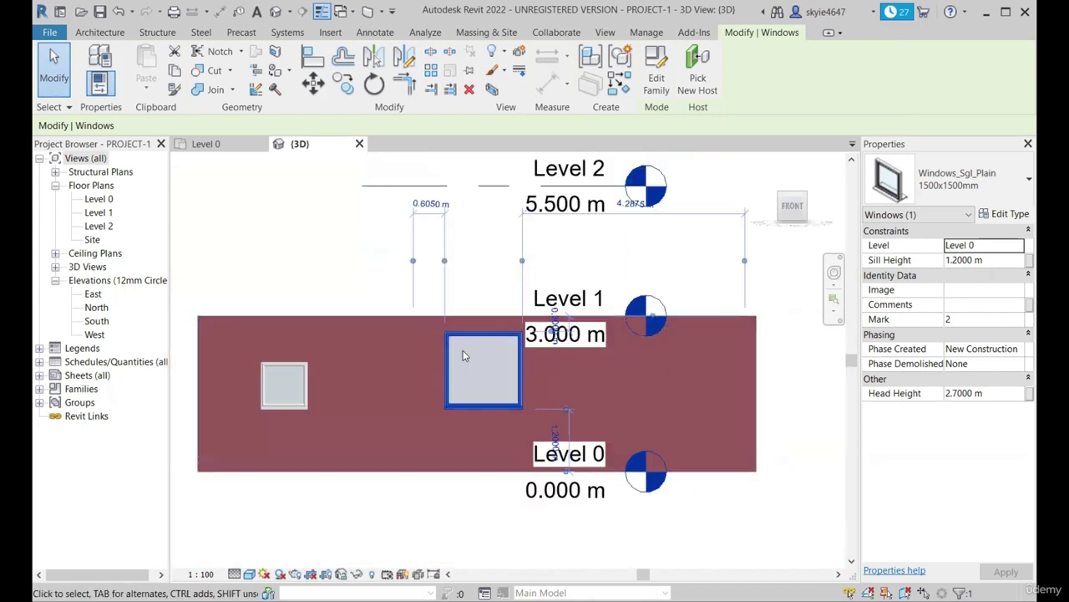
- Set the 1500x1500mm window's sill height to 0.5 m and check its position in the wall
{"action": "left_click", "coordinate": [969, 260]}
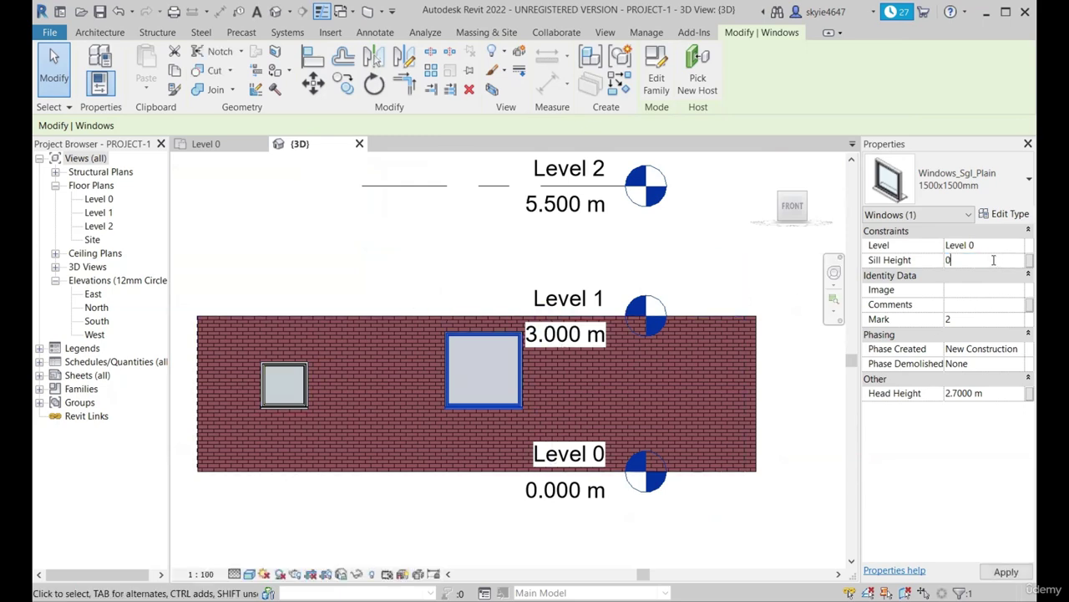
{"action": "type", "text": "0.5"}
{"action": "key", "text": "Return"}
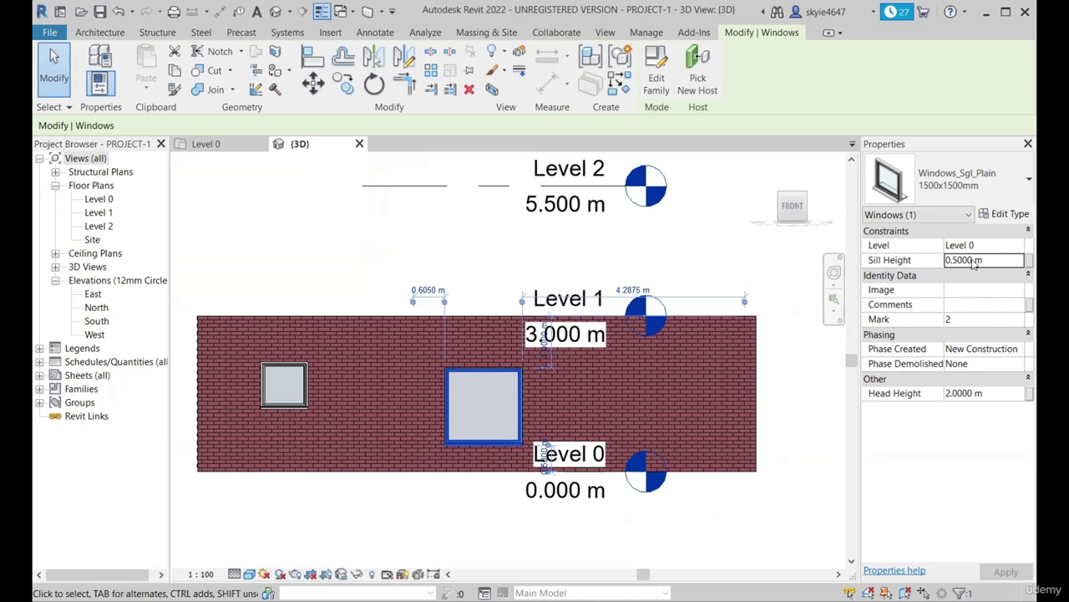
{"action": "scroll", "coordinate": [482, 441], "scroll_direction": "up", "scroll_amount": 2}
{"action": "scroll", "coordinate": [488, 298], "scroll_direction": "down", "scroll_amount": 4}
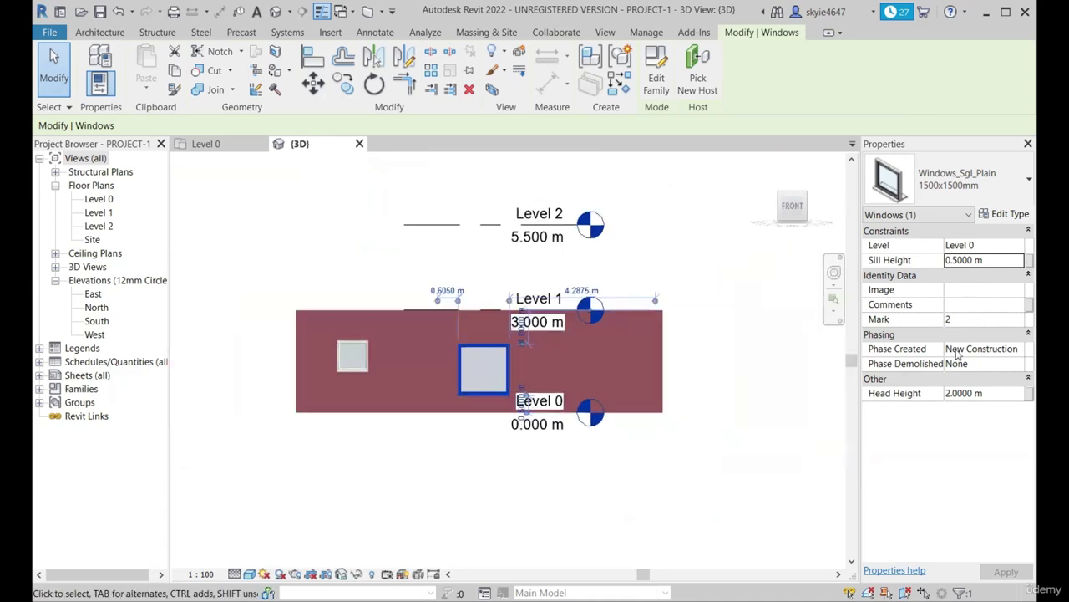
{"action": "left_click", "coordinate": [949, 289]}
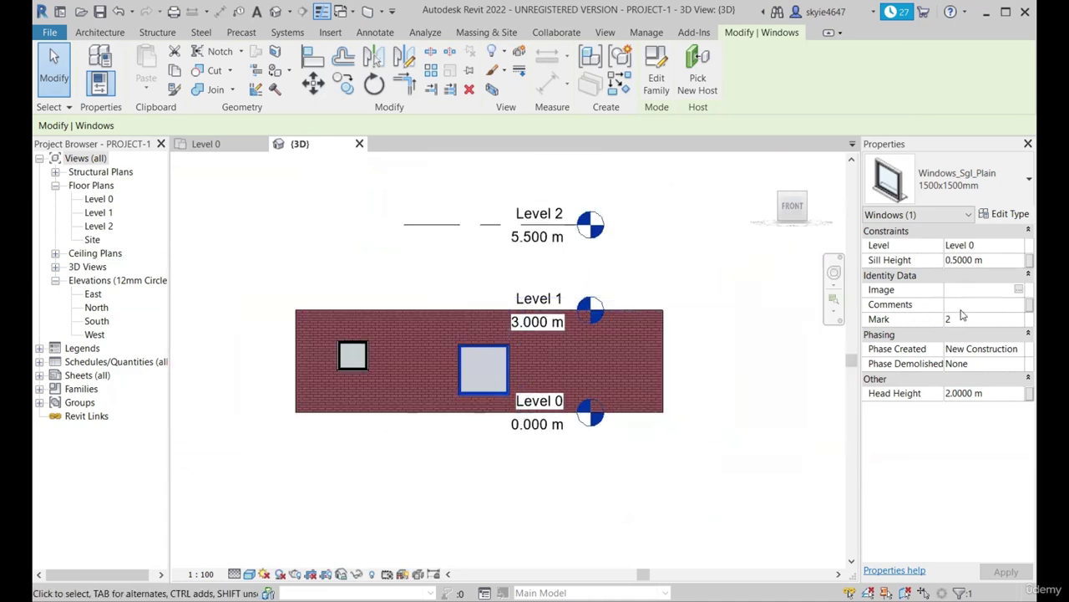
{"action": "middle_click_drag", "start_coordinate": [565, 438], "coordinate": [514, 501], "text": "shift"}
{"action": "scroll", "coordinate": [517, 442], "scroll_direction": "up", "scroll_amount": 2}
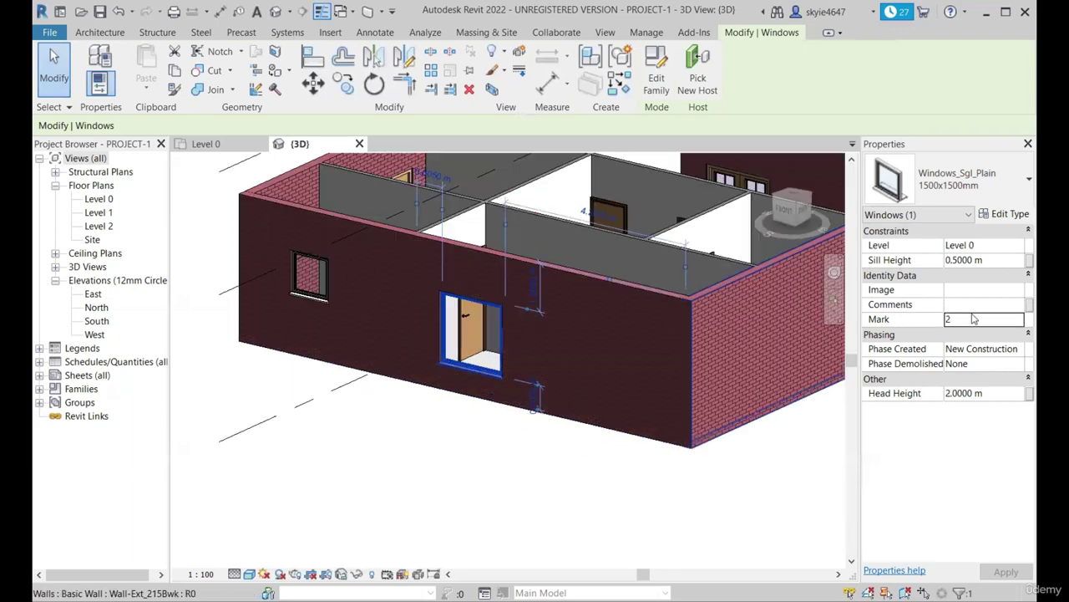
- Set the 1500x1500mm window's head height to 2.5 m, check it against the levels, and deselect it
{"action": "left_click", "coordinate": [995, 393]}
{"action": "middle_click_drag", "start_coordinate": [668, 475], "coordinate": [676, 451], "text": "shift"}
{"action": "left_click", "coordinate": [1000, 393]}
{"action": "type", "text": "2"}
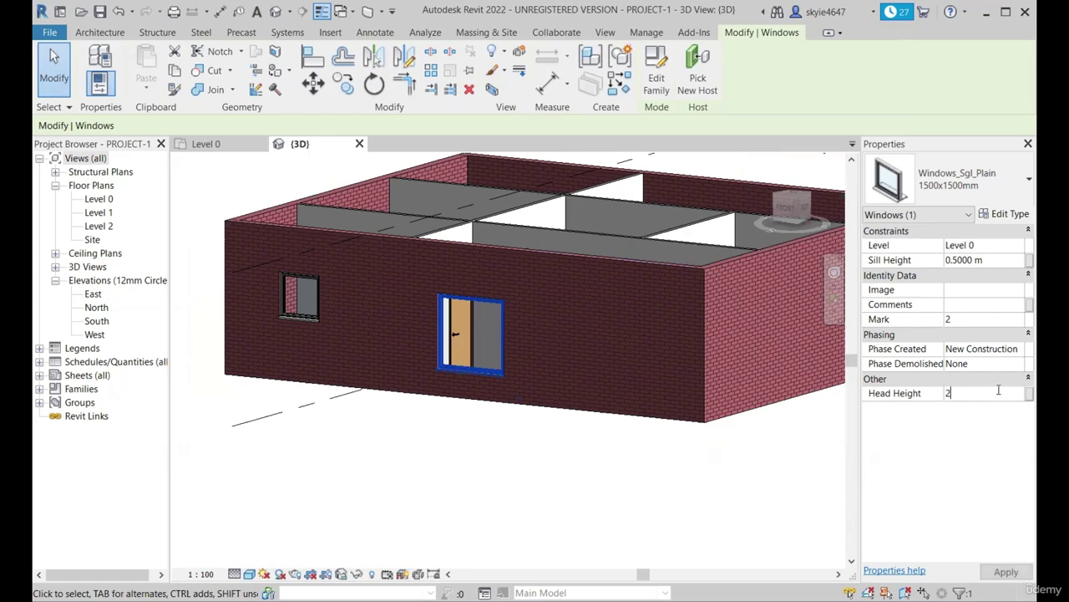
{"action": "middle_click_drag", "start_coordinate": [465, 484], "coordinate": [540, 292], "text": "shift"}
{"action": "left_click", "coordinate": [793, 208]}
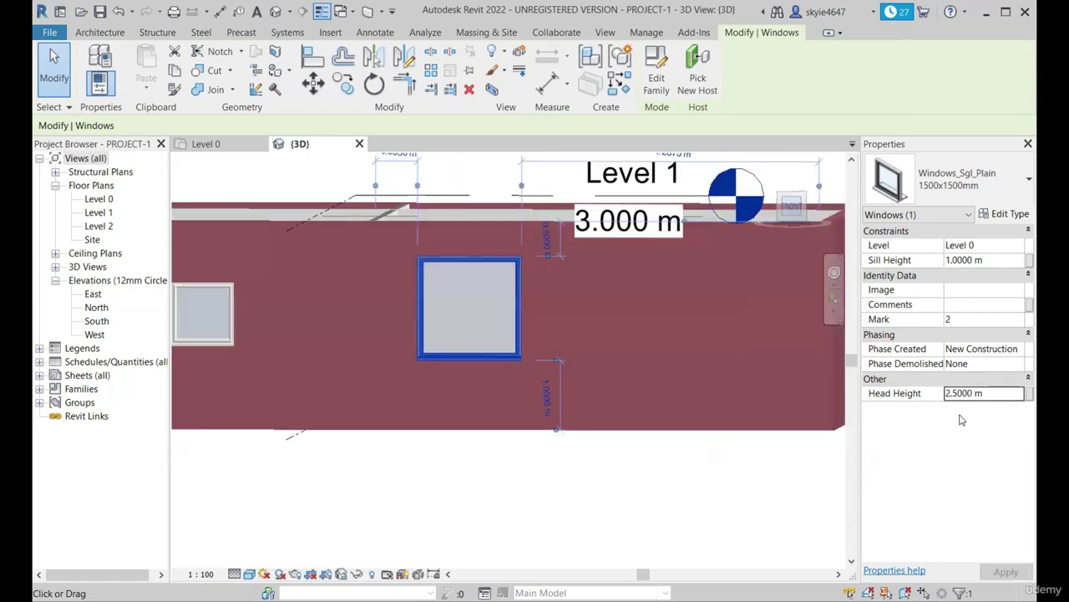
{"action": "scroll", "coordinate": [578, 358], "scroll_direction": "down", "scroll_amount": 5}
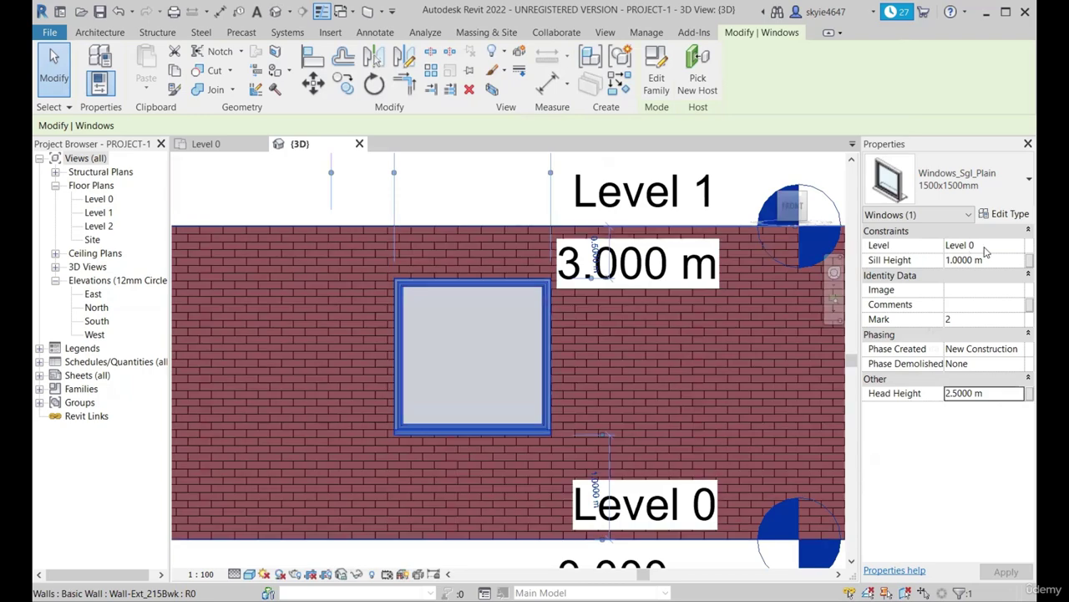
{"action": "middle_click_drag", "start_coordinate": [712, 451], "coordinate": [356, 217], "text": "shift"}
{"action": "key", "text": "Escape"}
{"action": "scroll", "coordinate": [487, 303], "scroll_direction": "down", "scroll_amount": 2}
{"action": "middle_click_drag", "start_coordinate": [642, 402], "coordinate": [610, 326], "text": "shift"}
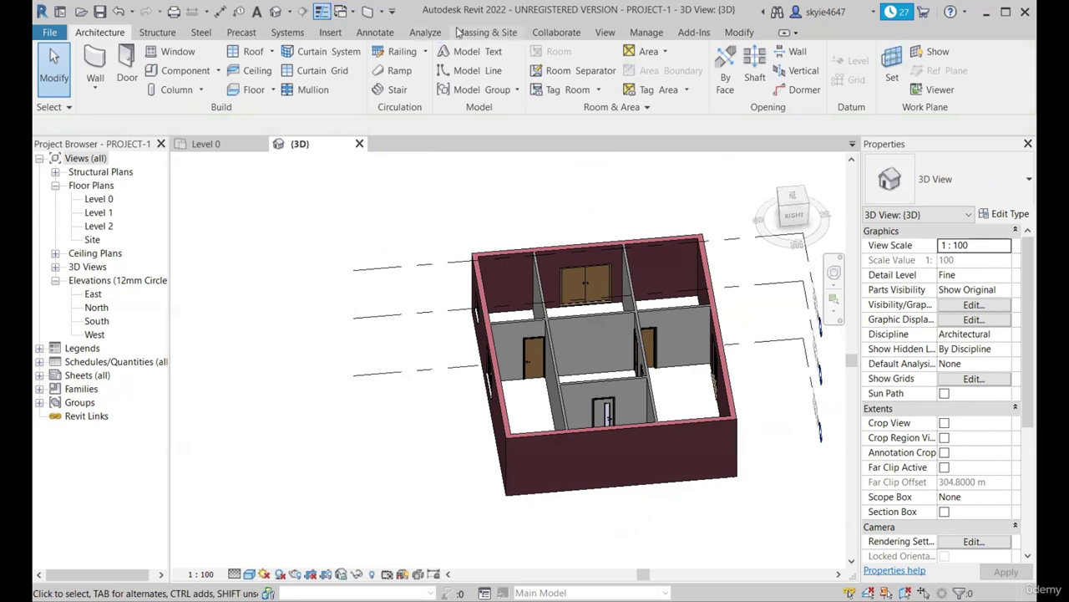
- Start loading a family and open the Windows folder of the UK library
{"action": "left_click", "coordinate": [329, 32]}
{"action": "left_click", "coordinate": [640, 67]}
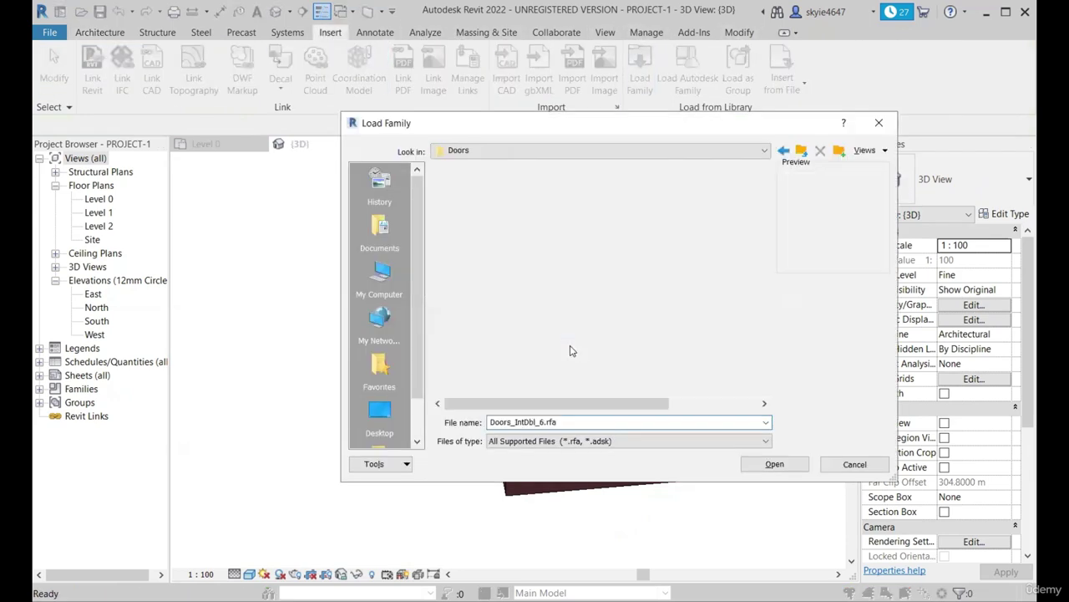
{"action": "key", "text": "BackSpace"}
{"action": "left_click", "coordinate": [556, 319]}
{"action": "key", "text": "w"}
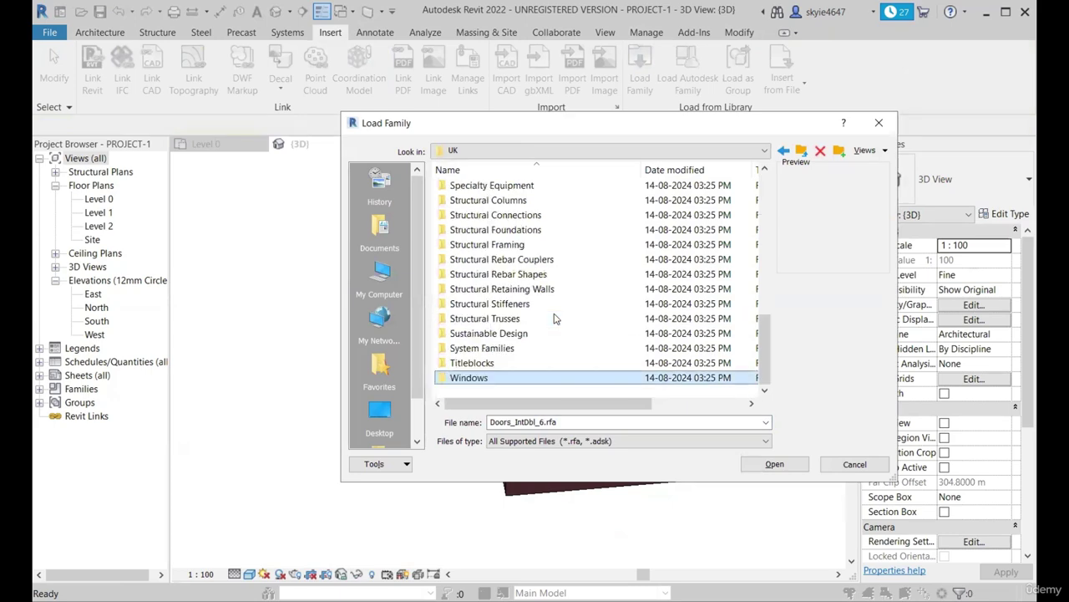
{"action": "double_click", "coordinate": [486, 377]}
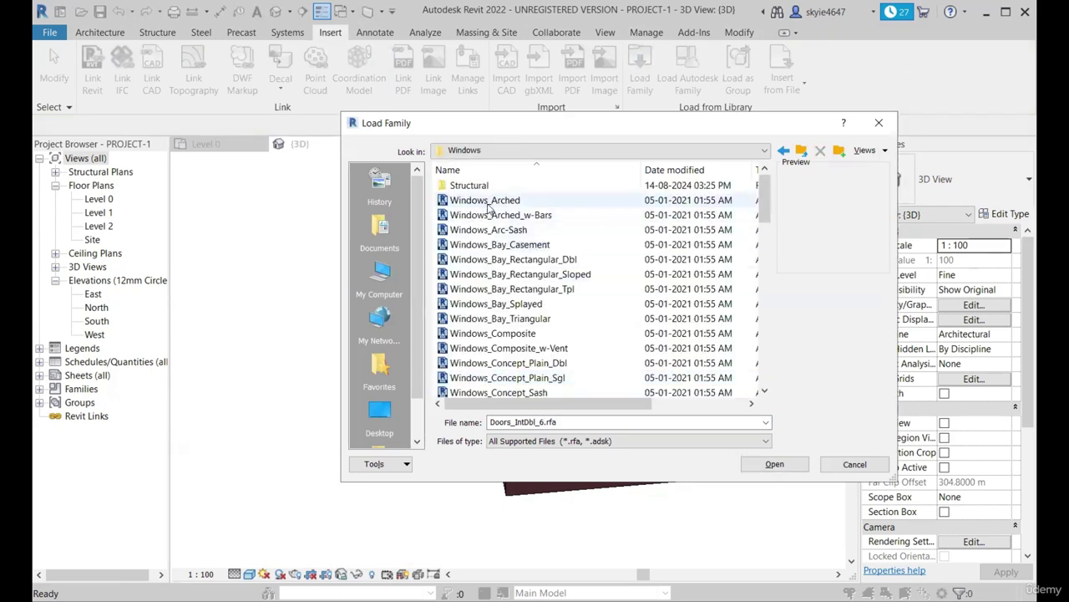
- Compare window family previews, including Windows_Bay_Rectangular_Sloped, Windows_Arched_w-Bars and Windows_Concept_Plain_Sgl
{"action": "scroll", "coordinate": [500, 274], "scroll_direction": "down", "scroll_amount": 5}
{"action": "scroll", "coordinate": [499, 274], "scroll_direction": "down", "scroll_amount": 5}
{"action": "scroll", "coordinate": [506, 317], "scroll_direction": "up", "scroll_amount": 6}
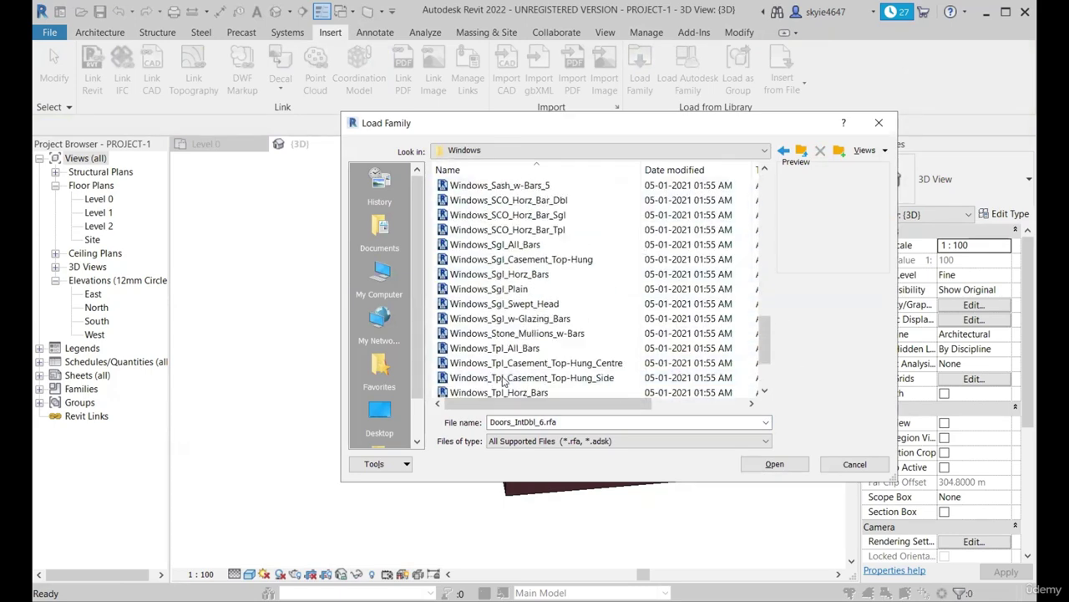
{"action": "left_click", "coordinate": [512, 362]}
{"action": "scroll", "coordinate": [505, 335], "scroll_direction": "up", "scroll_amount": 7}
{"action": "left_click", "coordinate": [510, 274]}
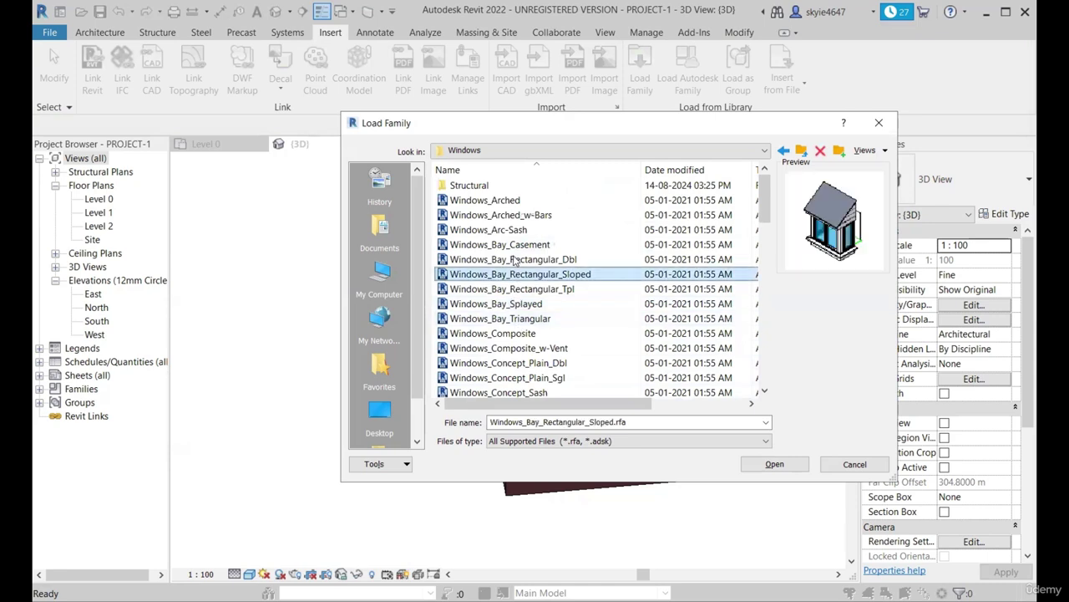
{"action": "left_click", "coordinate": [511, 216]}
{"action": "scroll", "coordinate": [513, 236], "scroll_direction": "down", "scroll_amount": 3}
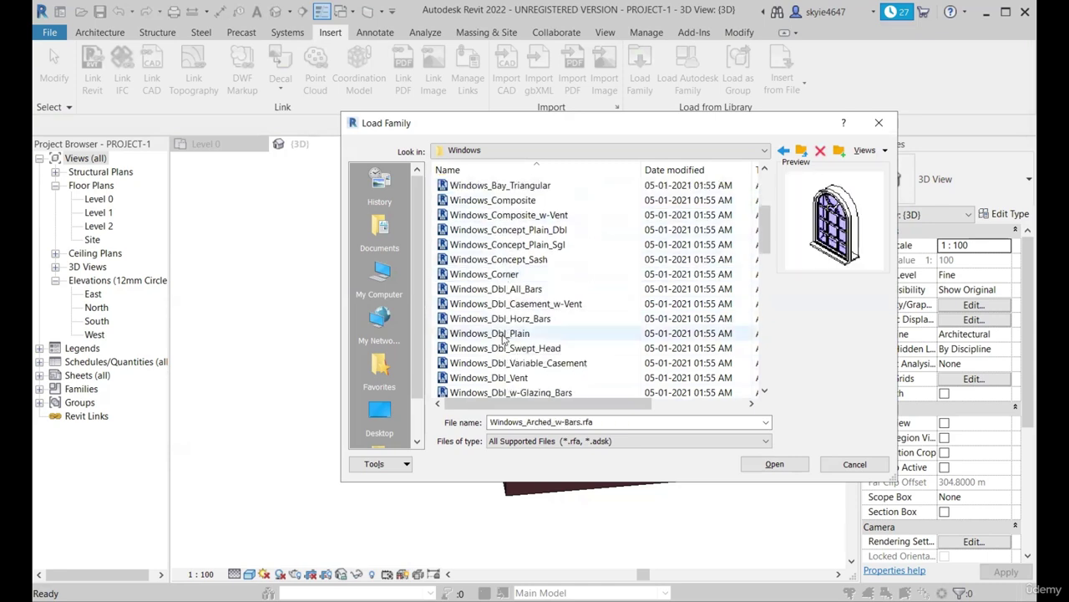
{"action": "left_click", "coordinate": [511, 274]}
{"action": "left_click", "coordinate": [511, 244]}
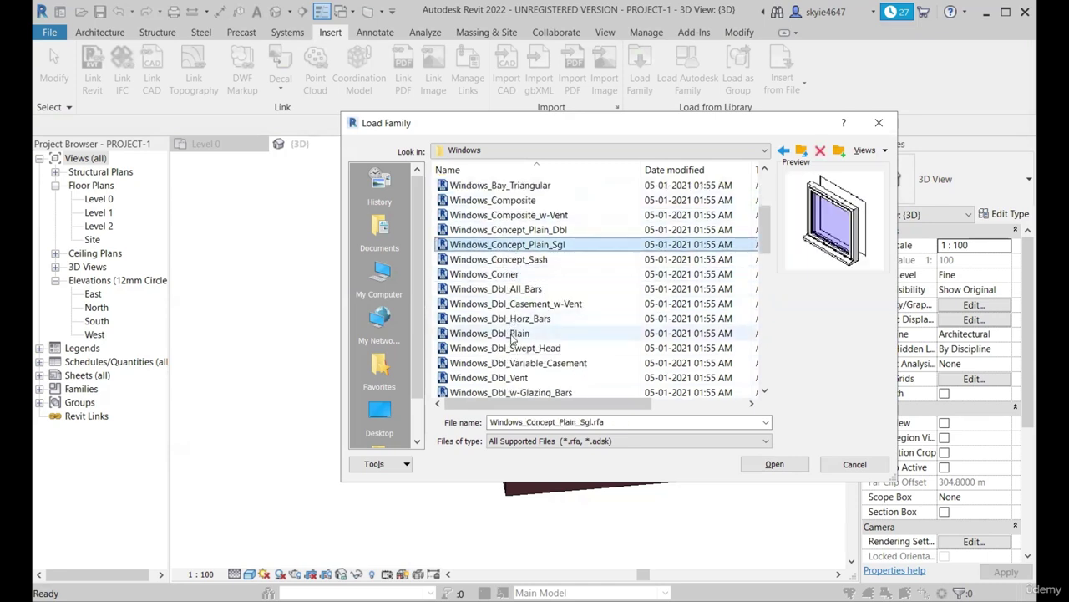
- Load the Windows_Sash_Arched family into the project
{"action": "left_click", "coordinate": [512, 333]}
{"action": "scroll", "coordinate": [511, 333], "scroll_direction": "down", "scroll_amount": 2}
{"action": "left_click", "coordinate": [511, 349]}
{"action": "scroll", "coordinate": [512, 367], "scroll_direction": "down", "scroll_amount": 3}
{"action": "left_click", "coordinate": [512, 363]}
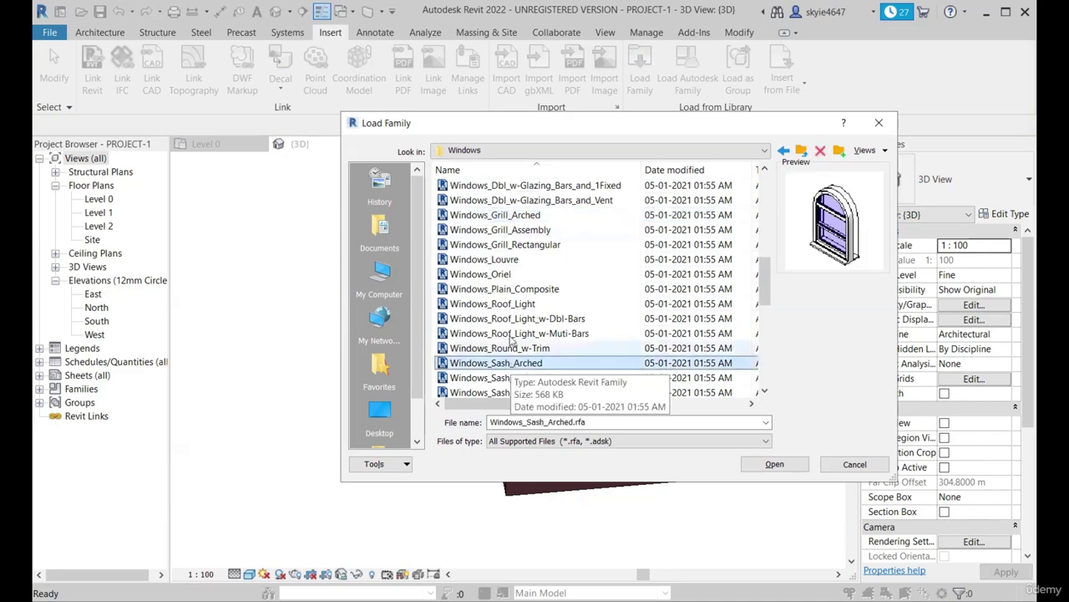
{"action": "left_click", "coordinate": [785, 466]}
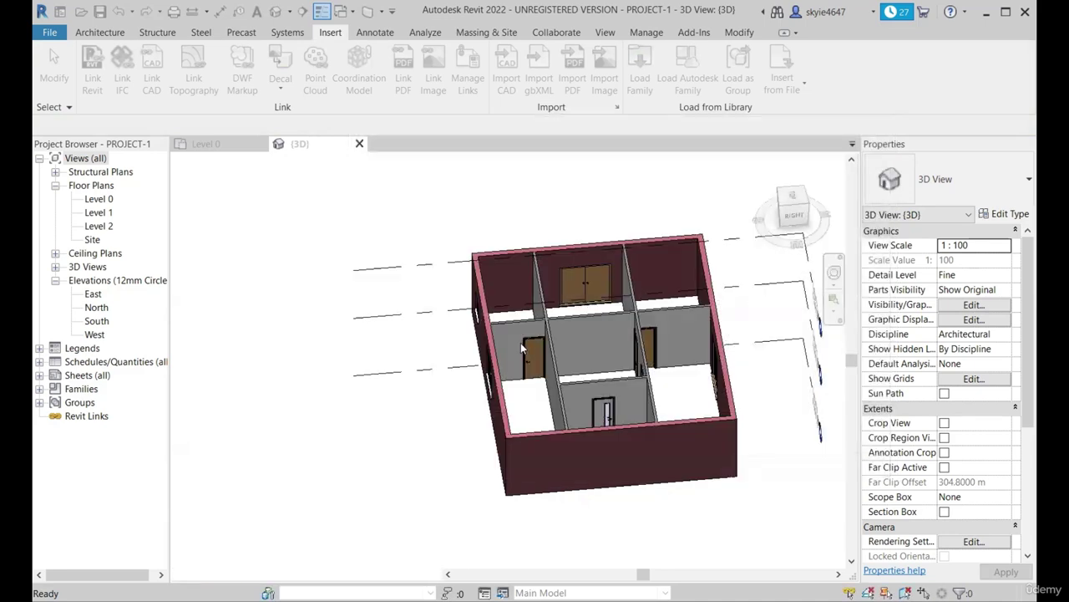
- Place two Windows_Sash_Arched 910x910mm windows in the right-side exterior wall, one in the corner room and one about 0.4 m past the partition
{"action": "middle_click_drag", "start_coordinate": [588, 378], "coordinate": [578, 406], "text": "shift"}
{"action": "scroll", "coordinate": [577, 400], "scroll_direction": "up", "scroll_amount": 2}
{"action": "scroll", "coordinate": [578, 407], "scroll_direction": "down", "scroll_amount": 2}
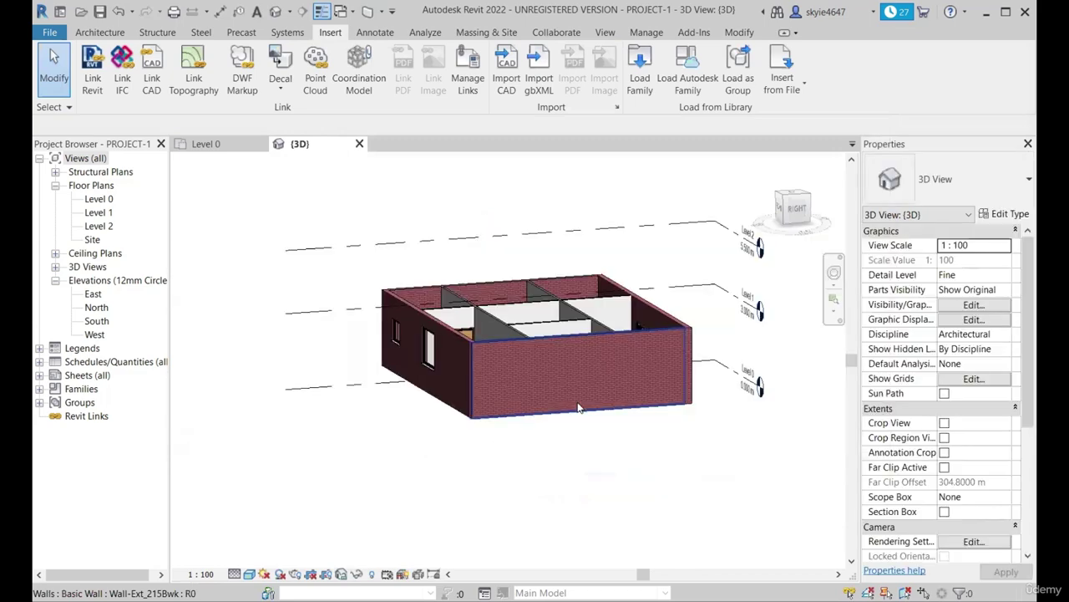
{"action": "scroll", "coordinate": [578, 407], "scroll_direction": "up", "scroll_amount": 1}
{"action": "key", "text": "w"}
{"action": "key", "text": "n"}
{"action": "scroll", "coordinate": [578, 393], "scroll_direction": "up", "scroll_amount": 3}
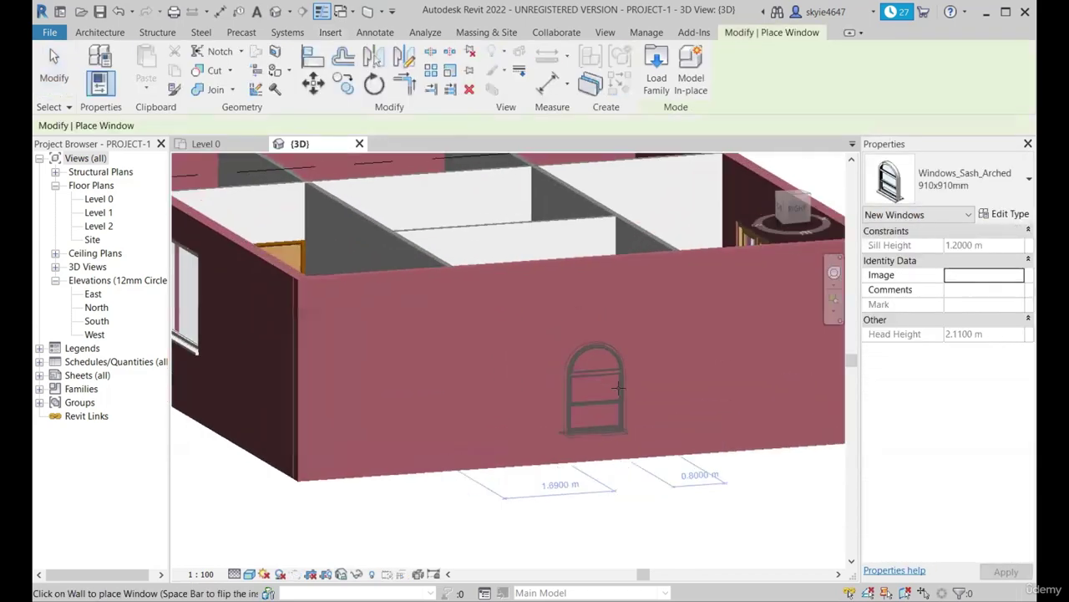
{"action": "left_click_drag", "start_coordinate": [620, 385], "coordinate": [490, 423], "text": "shift"}
{"action": "mouse_move", "coordinate": [490, 424]}
{"action": "middle_mouse_down", "text": "shift"}
{"action": "mouse_move", "coordinate": [579, 434]}
{"action": "mouse_move", "coordinate": [489, 414]}
{"action": "middle_mouse_up", "text": "shift"}
{"action": "scroll", "coordinate": [580, 435], "scroll_direction": "down", "scroll_amount": 2}
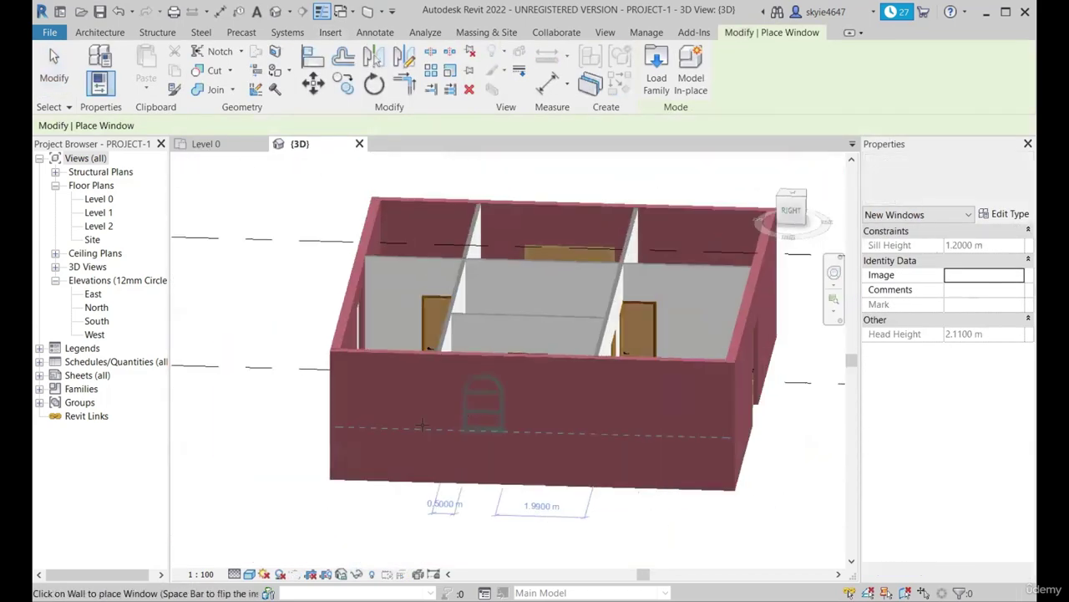
{"action": "scroll", "coordinate": [489, 416], "scroll_direction": "up", "scroll_amount": 1}
{"action": "left_click", "coordinate": [356, 421]}
{"action": "left_click", "coordinate": [477, 424]}
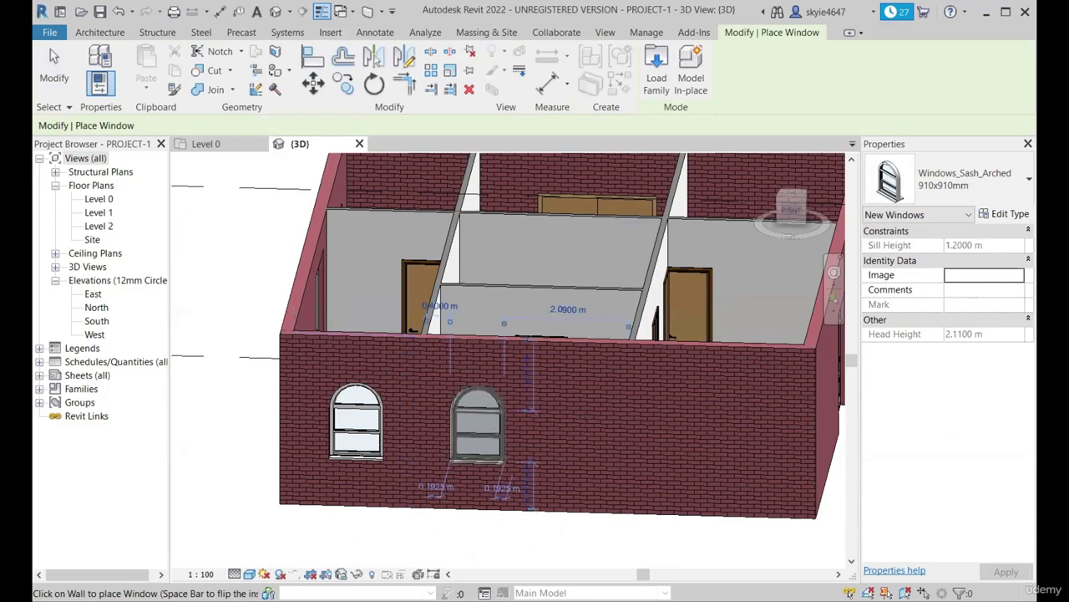
- Place a third Windows_Sash_Arched 910x910mm window in the right-side exterior wall, about 0.2 m past the next partition, and finish window placement
{"action": "left_click", "coordinate": [672, 425]}
{"action": "scroll", "coordinate": [669, 422], "scroll_direction": "down", "scroll_amount": 1}
{"action": "middle_click_drag", "start_coordinate": [668, 422], "coordinate": [476, 368], "text": "shift"}
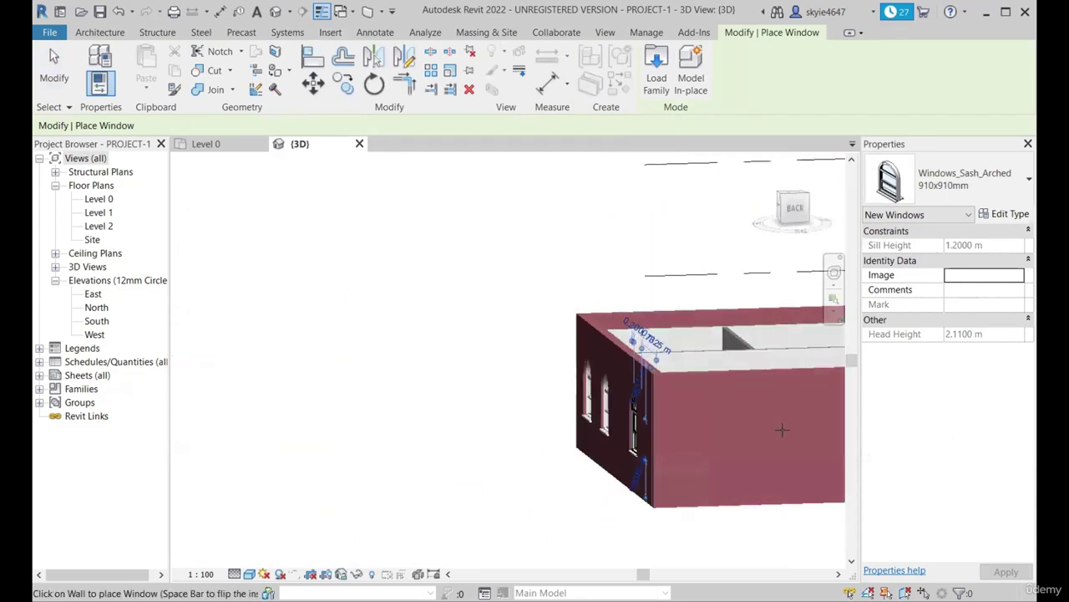
{"action": "scroll", "coordinate": [780, 429], "scroll_direction": "down", "scroll_amount": 2}
{"action": "middle_click_drag", "start_coordinate": [781, 429], "coordinate": [806, 443], "text": "shift"}
{"action": "scroll", "coordinate": [668, 436], "scroll_direction": "up", "scroll_amount": 2}
{"action": "scroll", "coordinate": [652, 433], "scroll_direction": "down", "scroll_amount": 2}
{"action": "middle_click_drag", "start_coordinate": [614, 424], "coordinate": [823, 416], "text": "shift"}
{"action": "scroll", "coordinate": [577, 392], "scroll_direction": "up", "scroll_amount": 4}
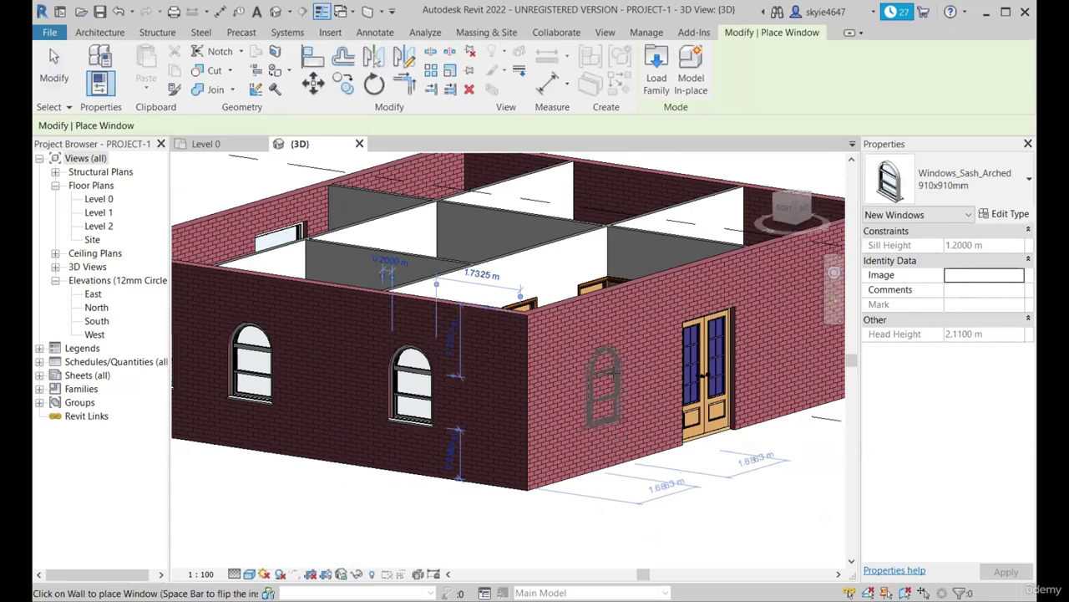
{"action": "key", "text": "Escape"}
- Open the Level 0 floor plan and examine the positions of its doors and windows
{"action": "left_click", "coordinate": [209, 145]}
{"action": "scroll", "coordinate": [403, 364], "scroll_direction": "up", "scroll_amount": 2}
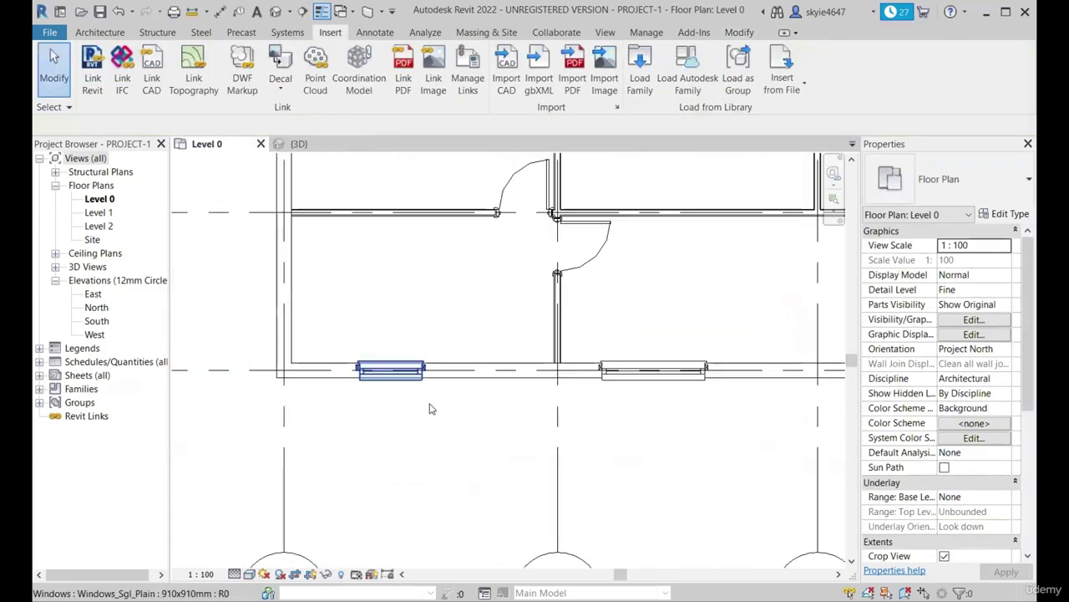
{"action": "scroll", "coordinate": [426, 405], "scroll_direction": "down", "scroll_amount": 3}
{"action": "scroll", "coordinate": [424, 408], "scroll_direction": "up", "scroll_amount": 4}
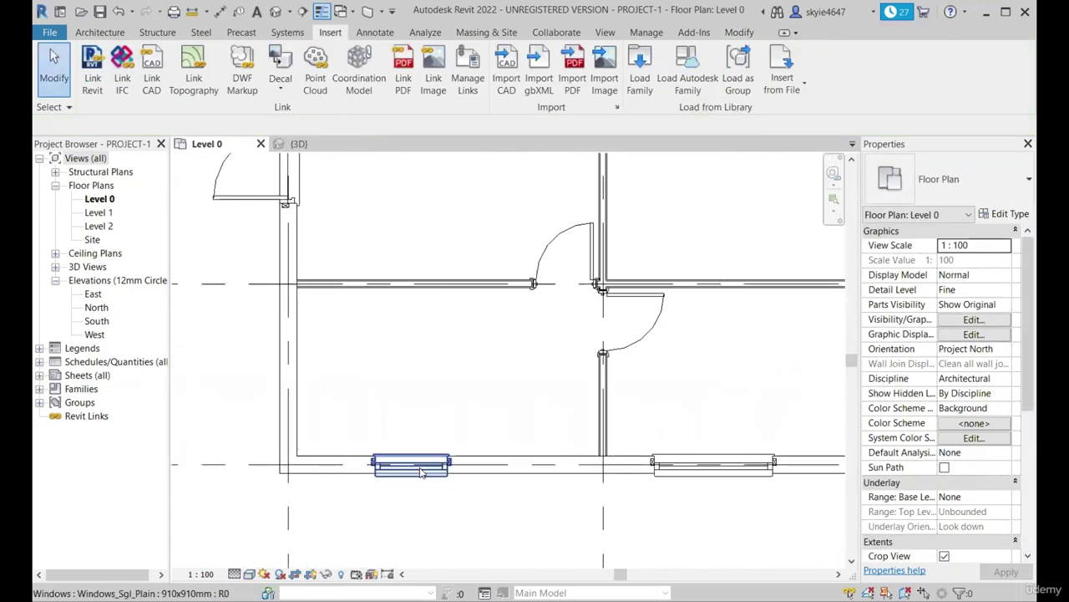
{"action": "scroll", "coordinate": [413, 471], "scroll_direction": "down", "scroll_amount": 2}
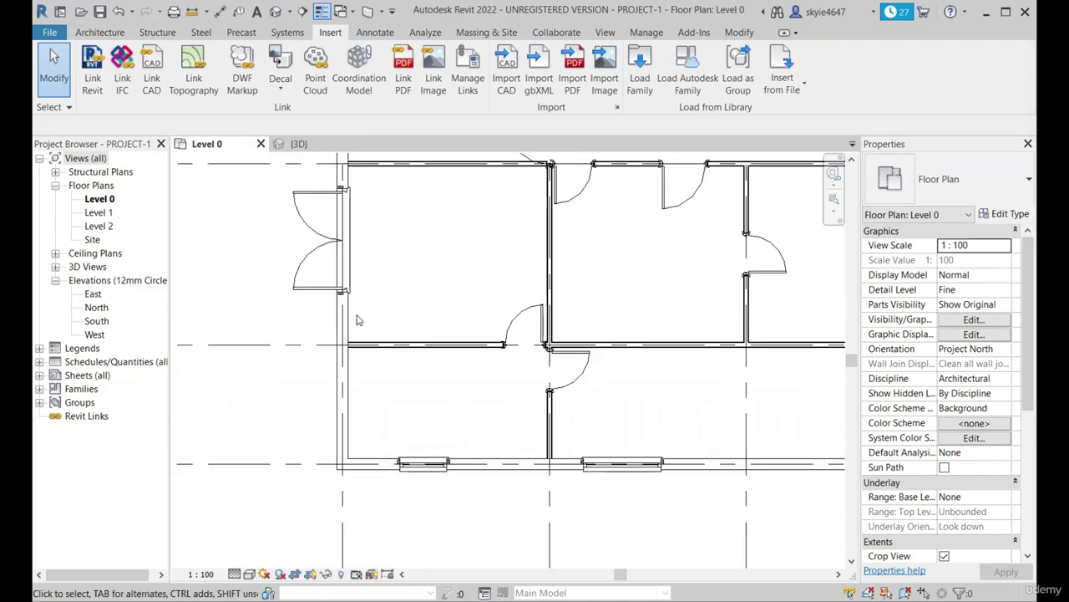
{"action": "scroll", "coordinate": [359, 319], "scroll_direction": "up", "scroll_amount": 2}
{"action": "scroll", "coordinate": [424, 518], "scroll_direction": "down", "scroll_amount": 4}
{"action": "scroll", "coordinate": [404, 414], "scroll_direction": "up", "scroll_amount": 2}
{"action": "scroll", "coordinate": [404, 411], "scroll_direction": "down", "scroll_amount": 3}
{"action": "scroll", "coordinate": [432, 288], "scroll_direction": "up", "scroll_amount": 3}
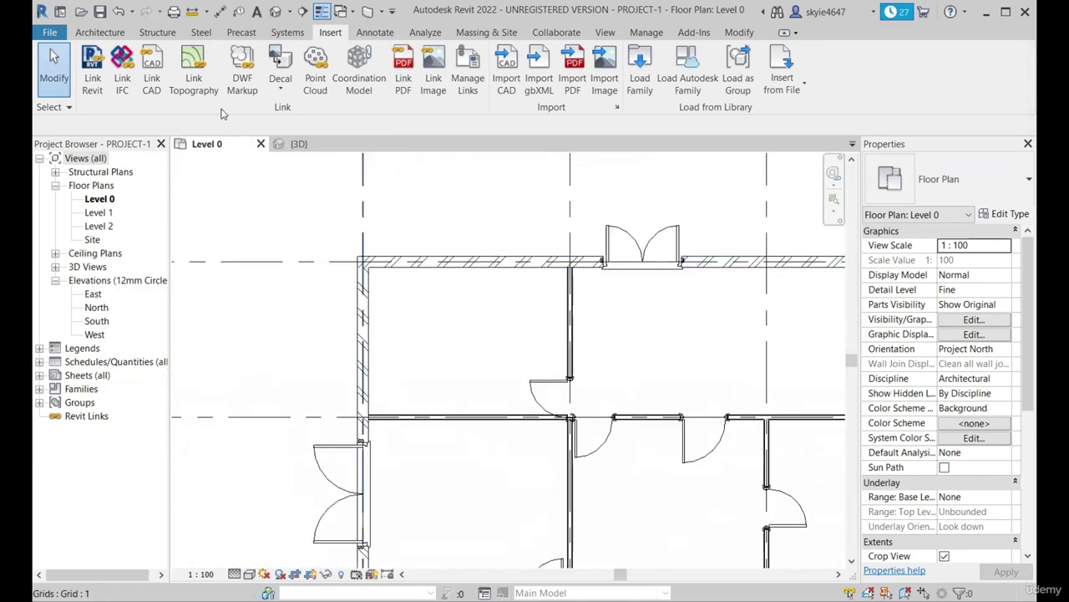
{"action": "scroll", "coordinate": [286, 263], "scroll_direction": "down", "scroll_amount": 3}
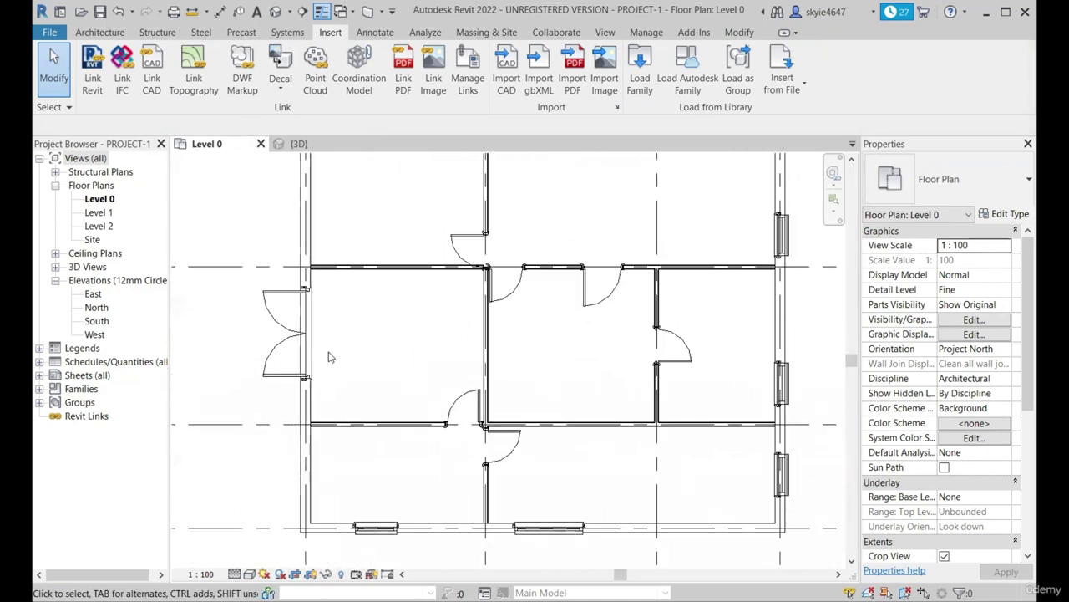
{"action": "scroll", "coordinate": [434, 363], "scroll_direction": "down", "scroll_amount": 1}
{"action": "scroll", "coordinate": [343, 362], "scroll_direction": "up", "scroll_amount": 1}
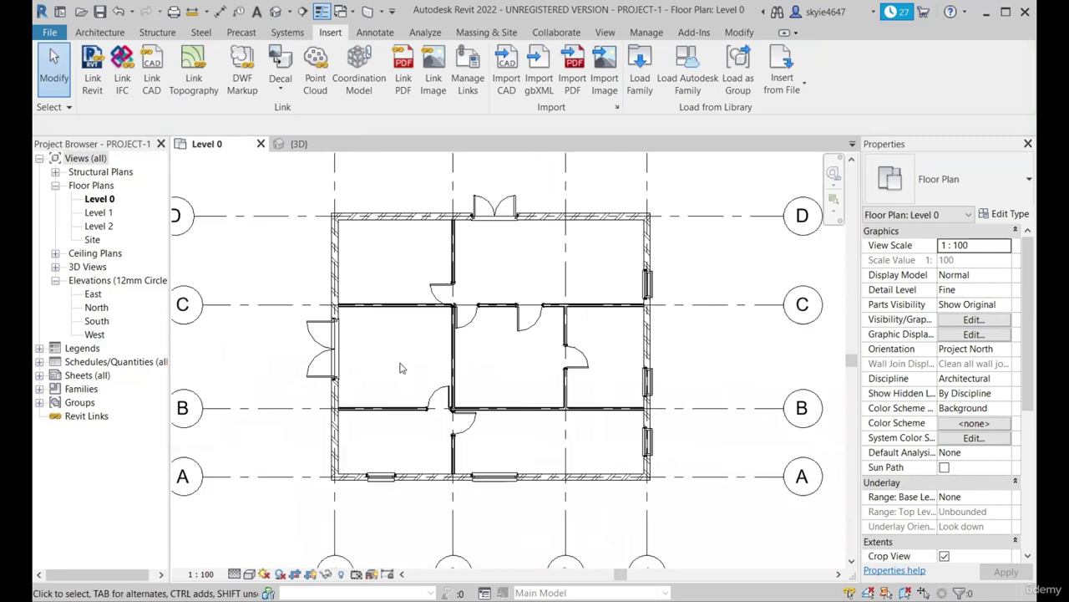
{"action": "scroll", "coordinate": [401, 367], "scroll_direction": "down", "scroll_amount": 1}
{"action": "scroll", "coordinate": [280, 344], "scroll_direction": "up", "scroll_amount": 2}
{"action": "scroll", "coordinate": [397, 380], "scroll_direction": "up", "scroll_amount": 1}
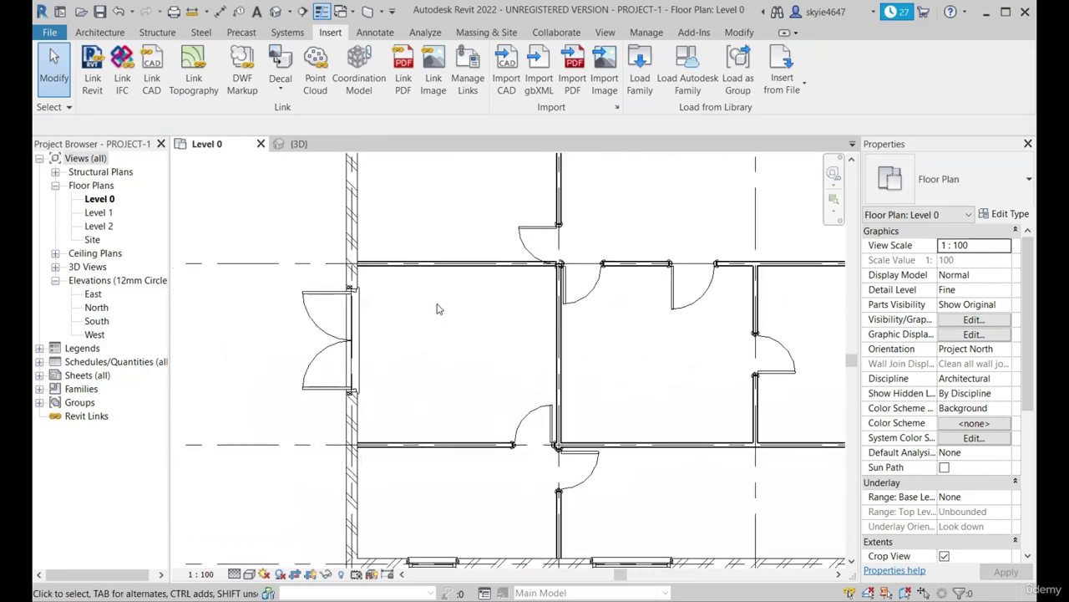
{"action": "scroll", "coordinate": [180, 291], "scroll_direction": "up", "scroll_amount": 1}
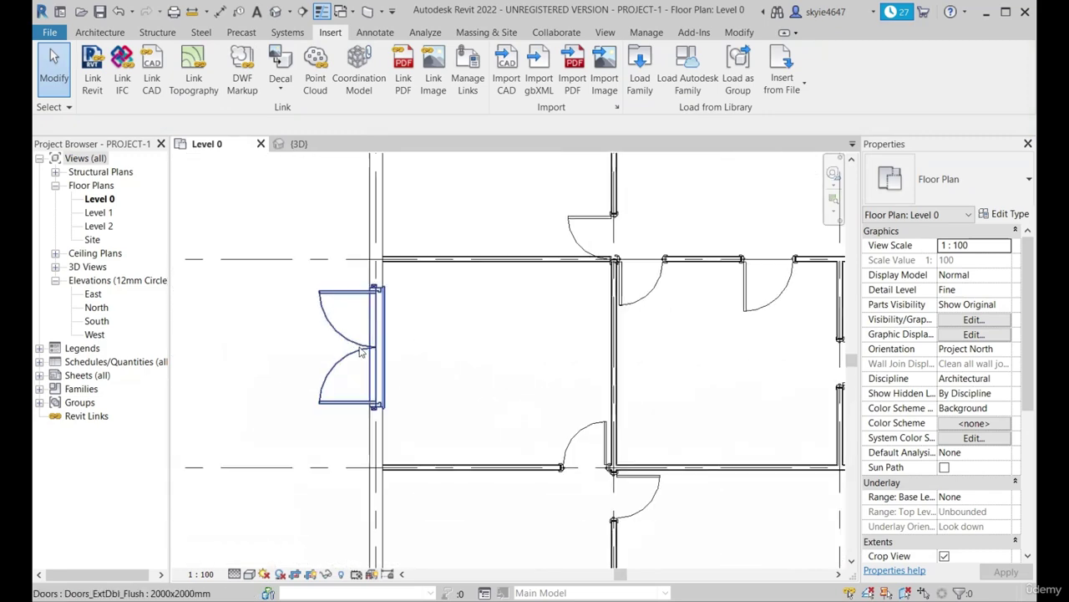
- Dimension the distance from the grid C partition's inner face to the centre of the exterior double door between grids B and C
{"action": "left_click", "coordinate": [219, 12]}
{"action": "scroll", "coordinate": [367, 298], "scroll_direction": "up", "scroll_amount": 1}
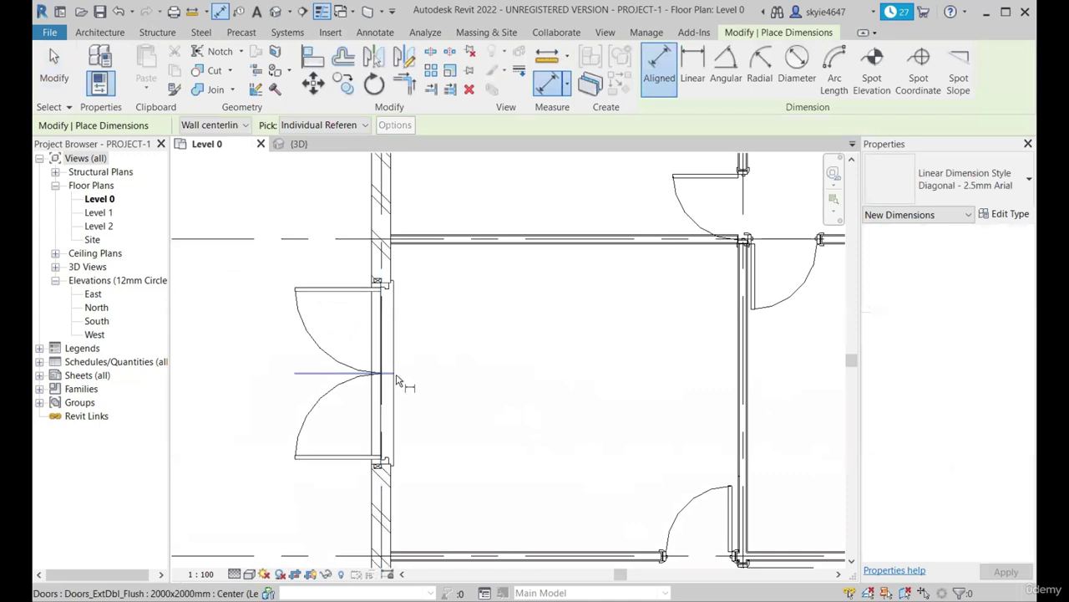
{"action": "scroll", "coordinate": [451, 255], "scroll_direction": "up", "scroll_amount": 5}
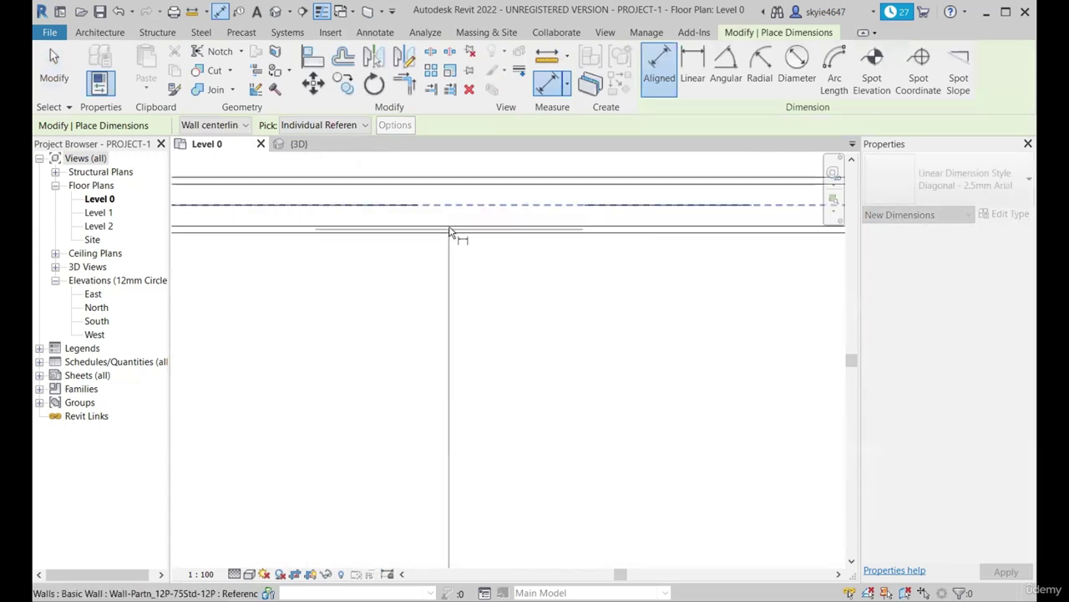
{"action": "left_click", "coordinate": [449, 232]}
{"action": "scroll", "coordinate": [454, 239], "scroll_direction": "down", "scroll_amount": 4}
{"action": "left_click", "coordinate": [397, 380]}
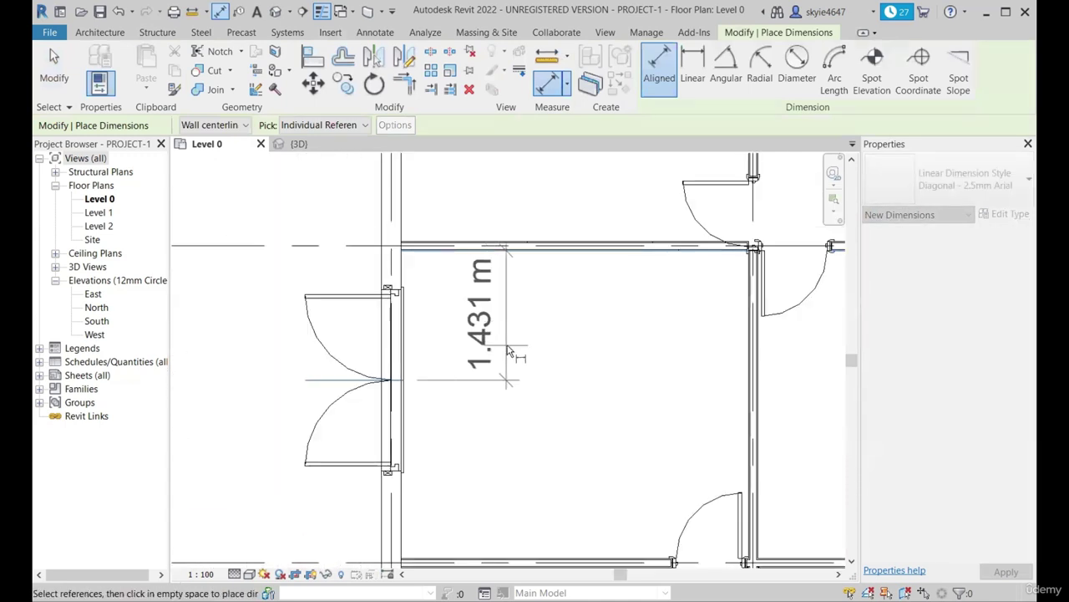
{"action": "left_click", "coordinate": [510, 351]}
{"action": "scroll", "coordinate": [535, 418], "scroll_direction": "down", "scroll_amount": 3}
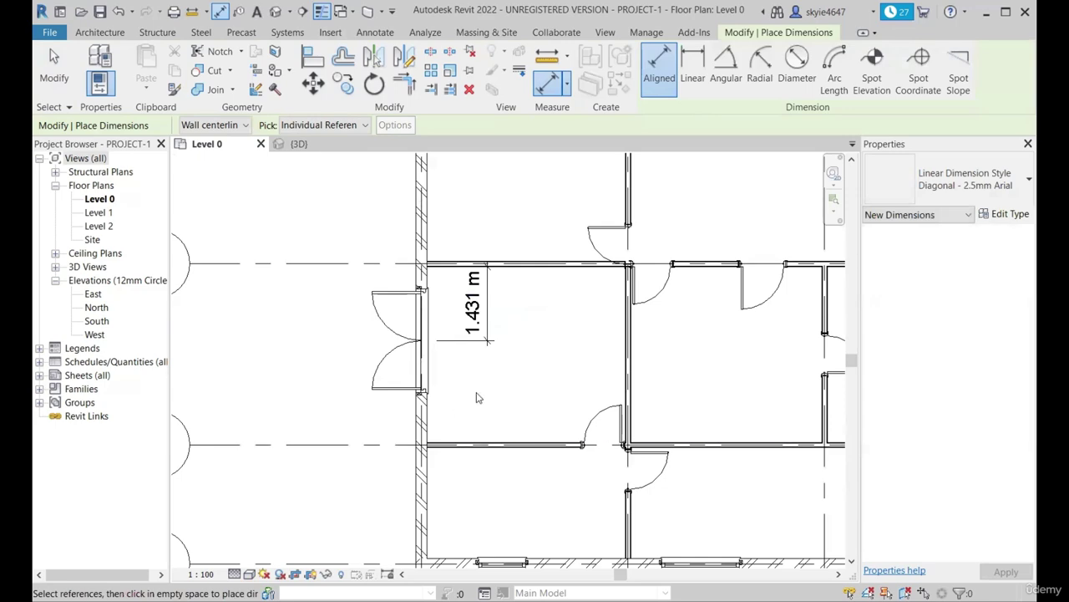
{"action": "key", "text": "Escape"}
{"action": "key", "text": "Escape"}
- Set the project's length units to millimetres
{"action": "key", "text": "u"}
{"action": "key", "text": "n"}
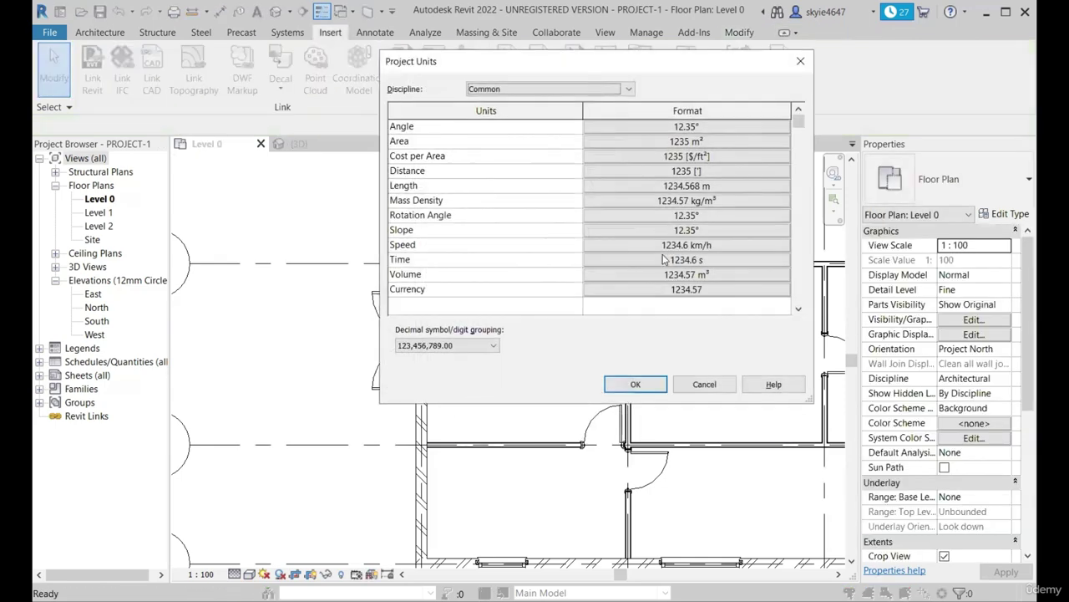
{"action": "left_click", "coordinate": [730, 186]}
{"action": "left_click", "coordinate": [632, 150]}
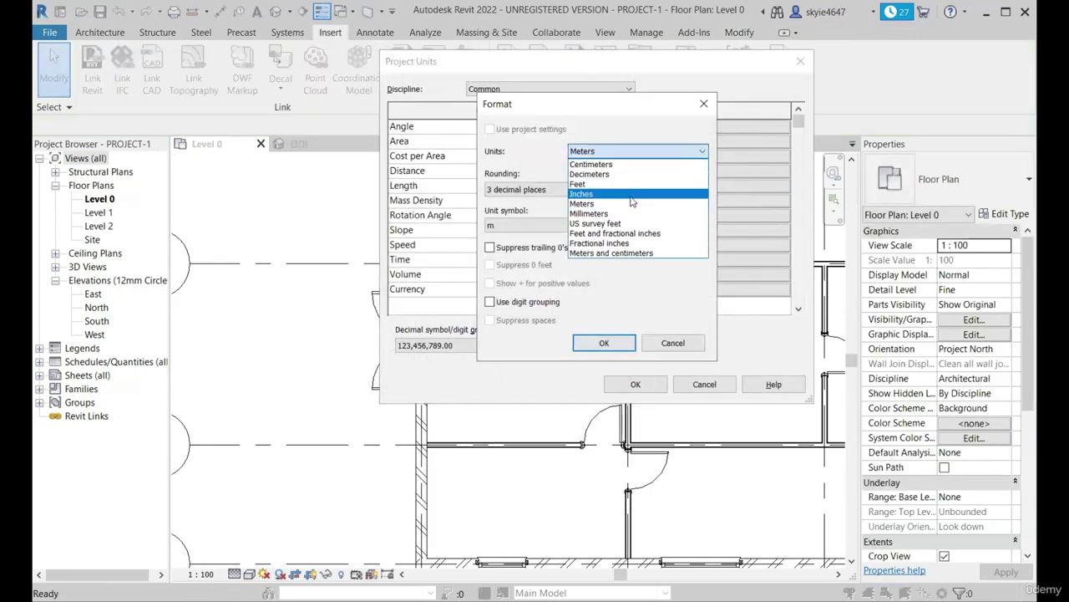
{"action": "left_click", "coordinate": [633, 213]}
{"action": "left_click", "coordinate": [605, 343]}
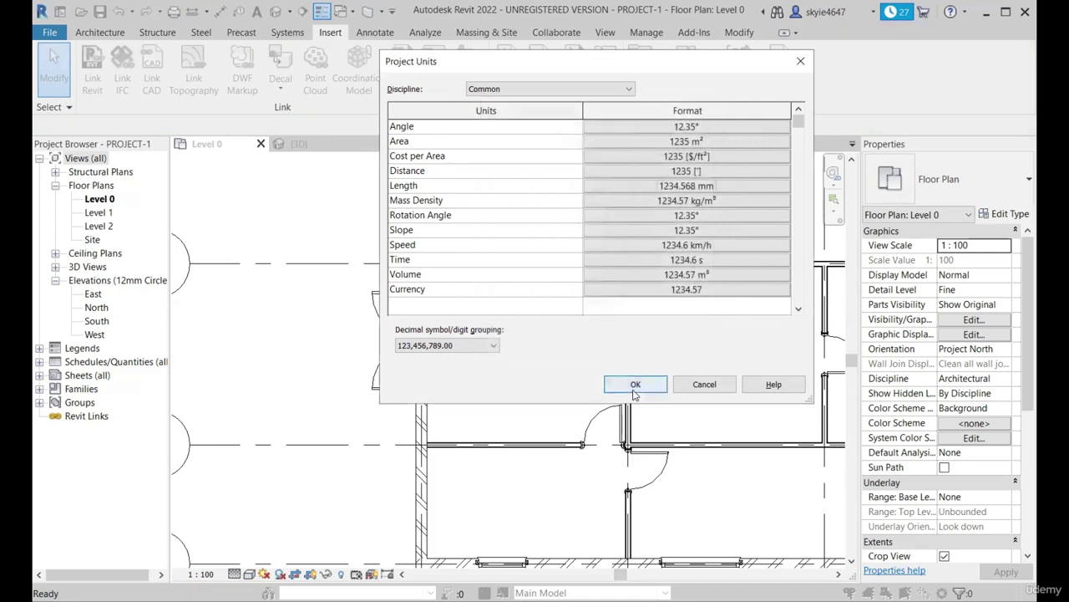
{"action": "left_click", "coordinate": [635, 383]}
- Move the double door dimension's text away from its dimension line, further into the room
{"action": "scroll", "coordinate": [489, 359], "scroll_direction": "up", "scroll_amount": 3}
{"action": "left_click", "coordinate": [489, 318]}
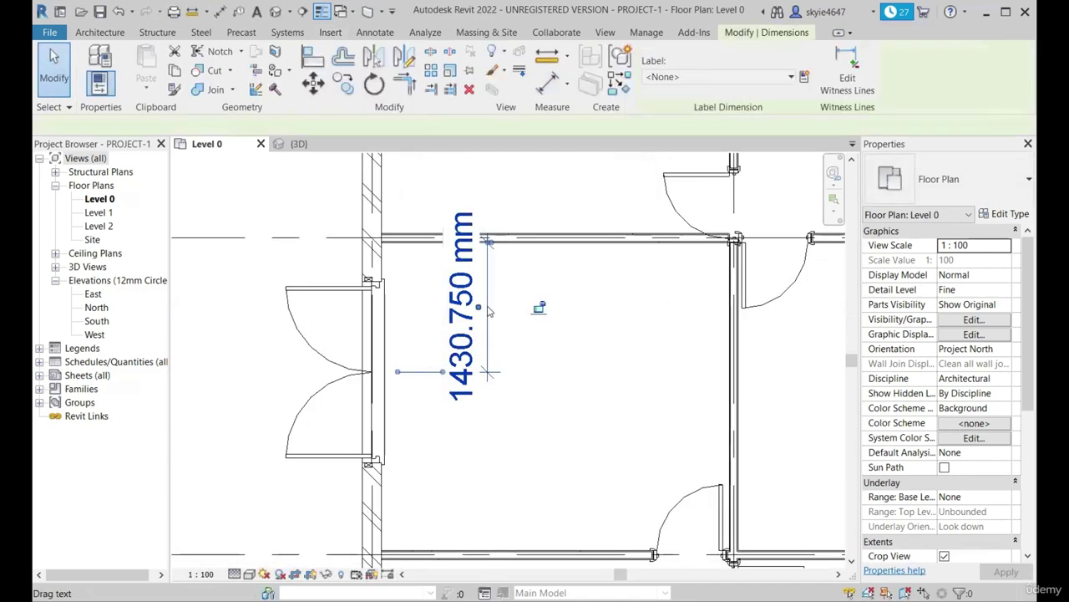
{"action": "left_click_drag", "start_coordinate": [491, 326], "coordinate": [555, 311]}
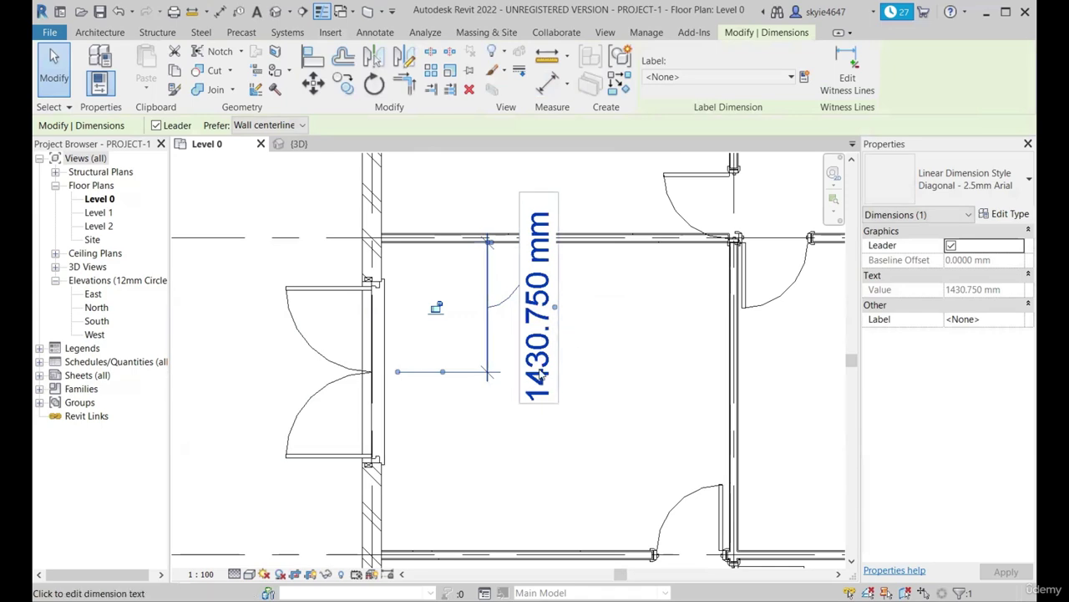
{"action": "scroll", "coordinate": [521, 362], "scroll_direction": "up", "scroll_amount": 1}
{"action": "scroll", "coordinate": [521, 363], "scroll_direction": "down", "scroll_amount": 5}
{"action": "scroll", "coordinate": [407, 399], "scroll_direction": "up", "scroll_amount": 2}
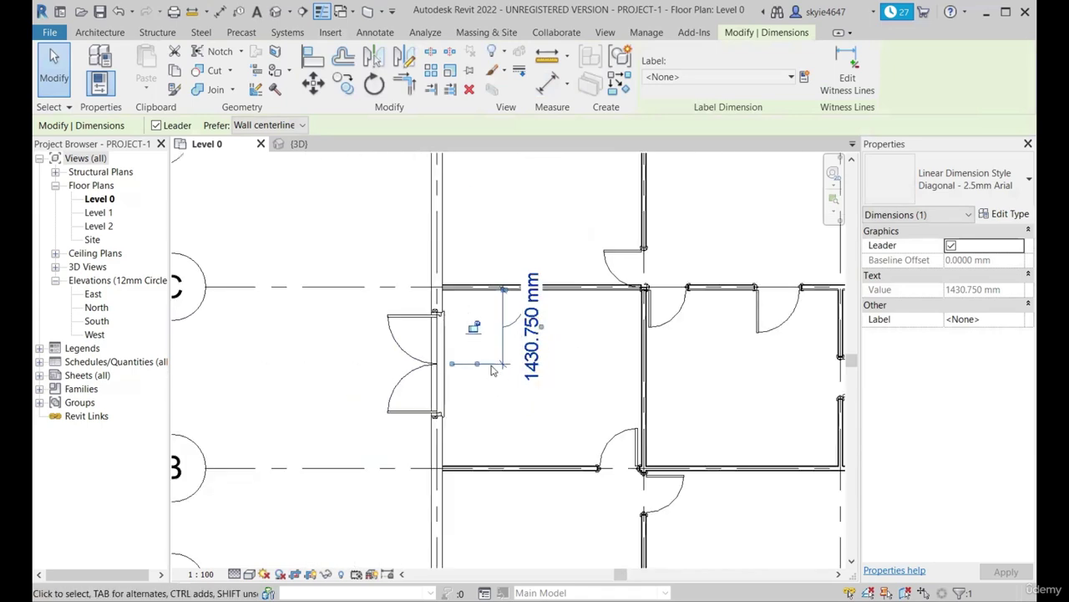
{"action": "key", "text": "Escape"}
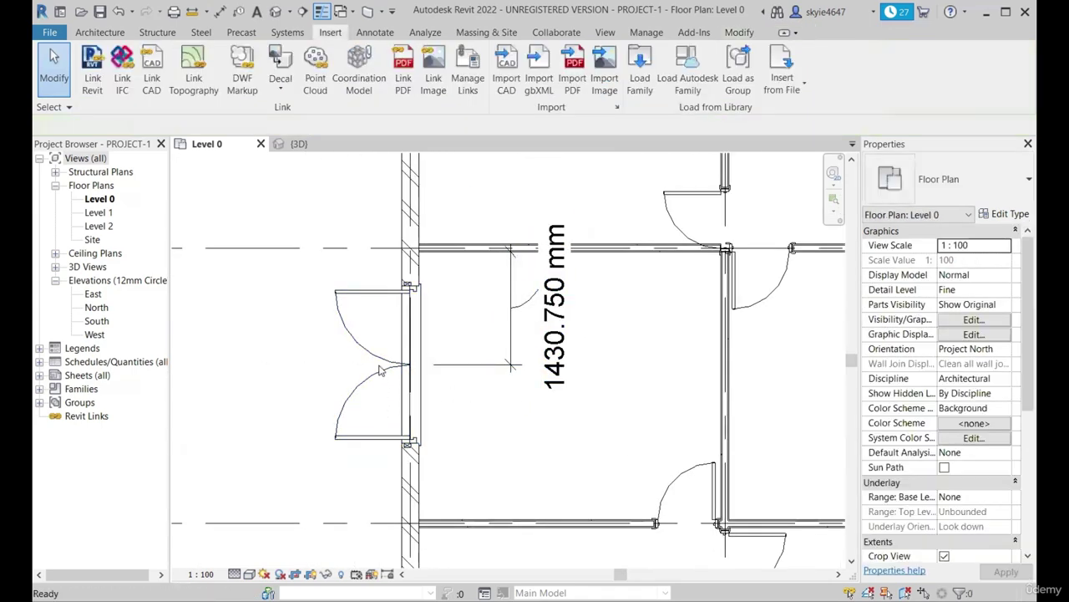
- Set the distance from the grid C partition to the exterior double door's centre to 1500 mm
{"action": "left_click", "coordinate": [381, 358]}
{"action": "left_click", "coordinate": [565, 313]}
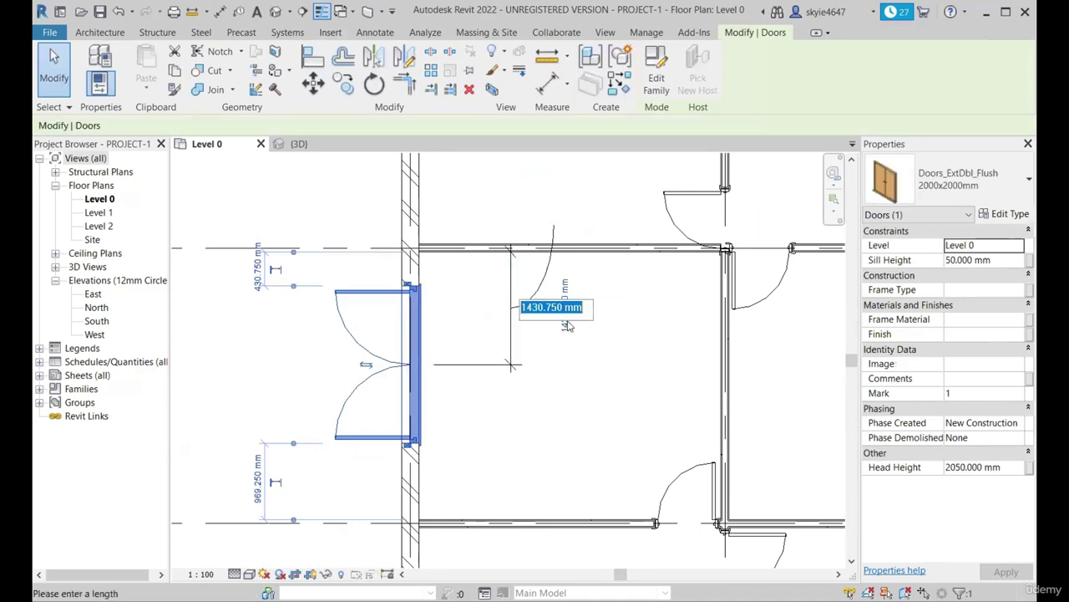
{"action": "type", "text": "1500"}
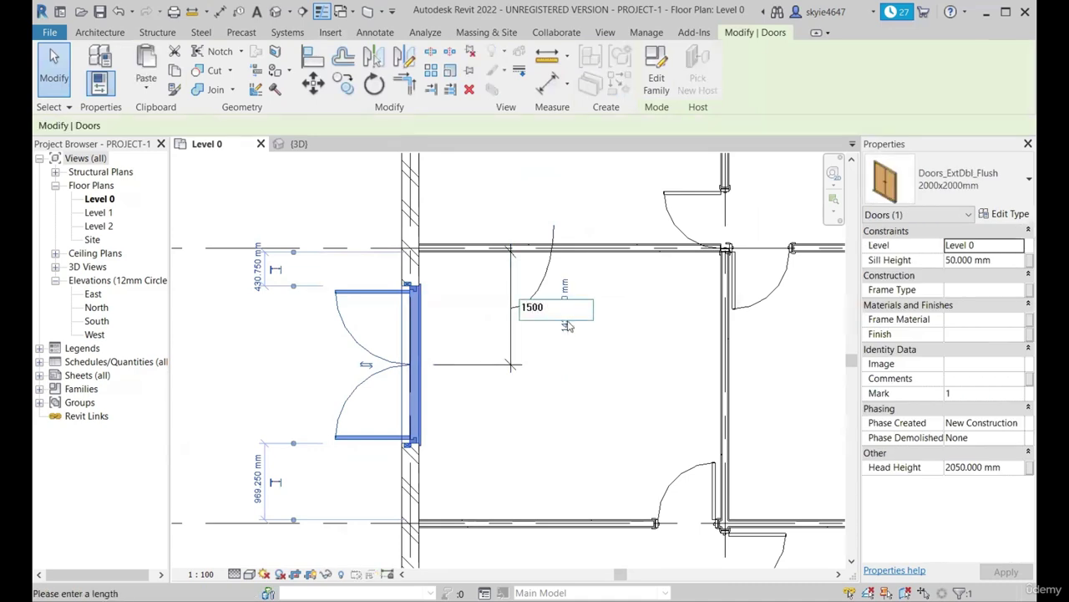
{"action": "key", "text": "Return"}
{"action": "key", "text": "Escape"}
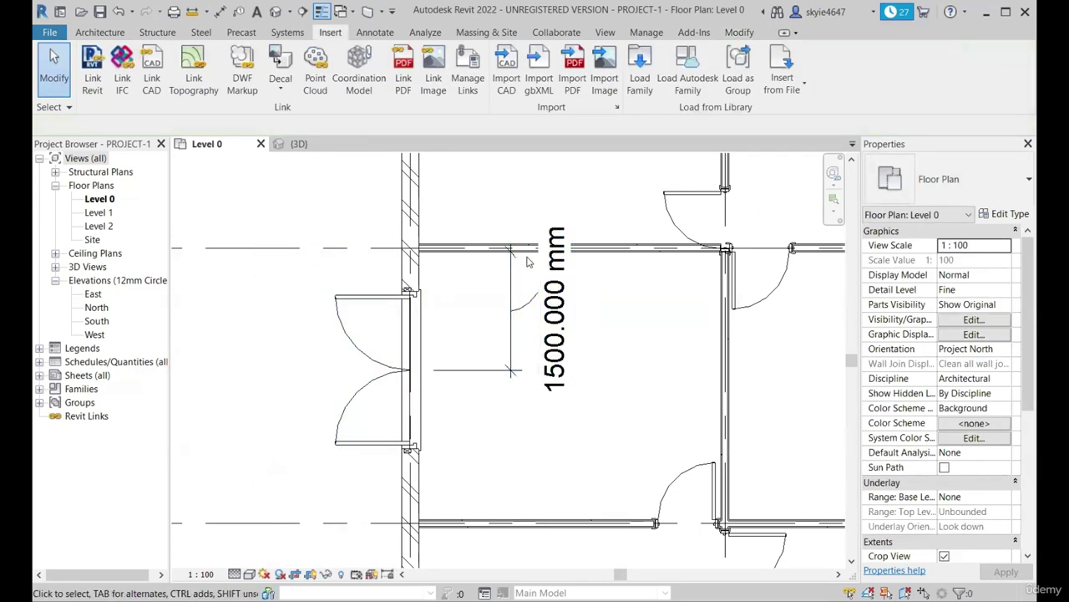
- Delete the dimension between the grid C partition and the exterior double door
{"action": "scroll", "coordinate": [388, 400], "scroll_direction": "up", "scroll_amount": 2}
{"action": "scroll", "coordinate": [616, 232], "scroll_direction": "up", "scroll_amount": 2}
{"action": "left_click", "coordinate": [616, 231]}
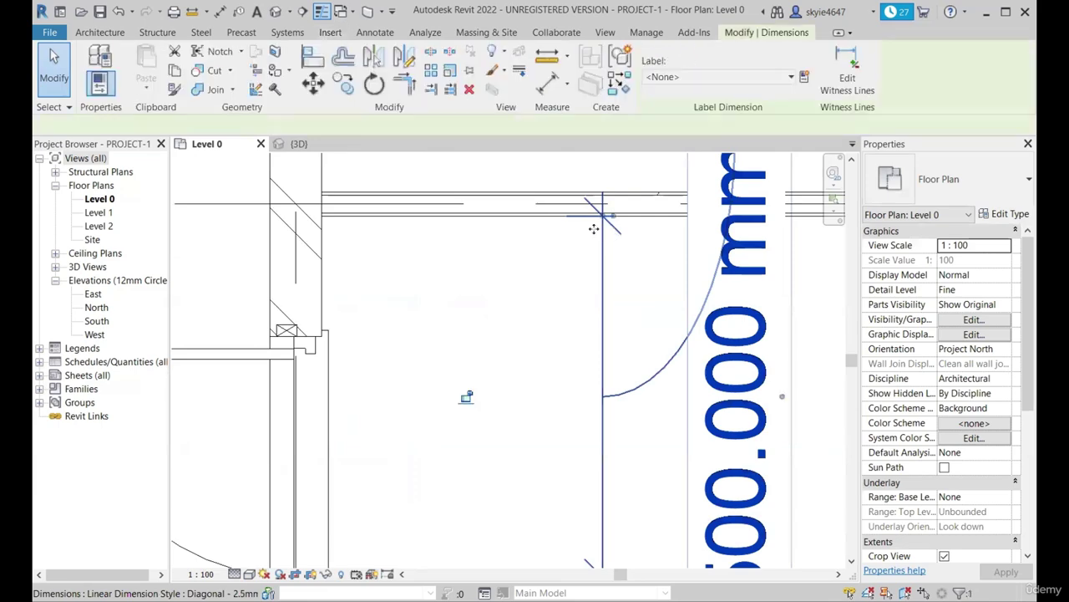
{"action": "scroll", "coordinate": [551, 228], "scroll_direction": "up", "scroll_amount": 2}
{"action": "scroll", "coordinate": [550, 228], "scroll_direction": "down", "scroll_amount": 4}
{"action": "scroll", "coordinate": [561, 211], "scroll_direction": "down", "scroll_amount": 2}
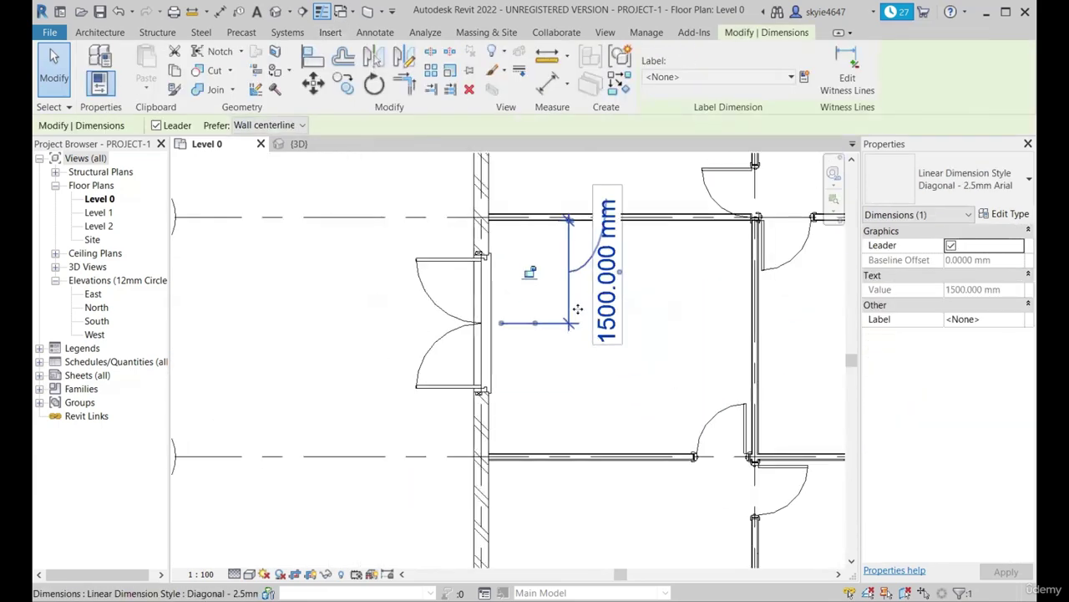
{"action": "key", "text": "Delete"}
- Dimension the corner room's window on grid A from the exterior wall's inner face through the window centre to the partition face
{"action": "scroll", "coordinate": [561, 347], "scroll_direction": "down", "scroll_amount": 2}
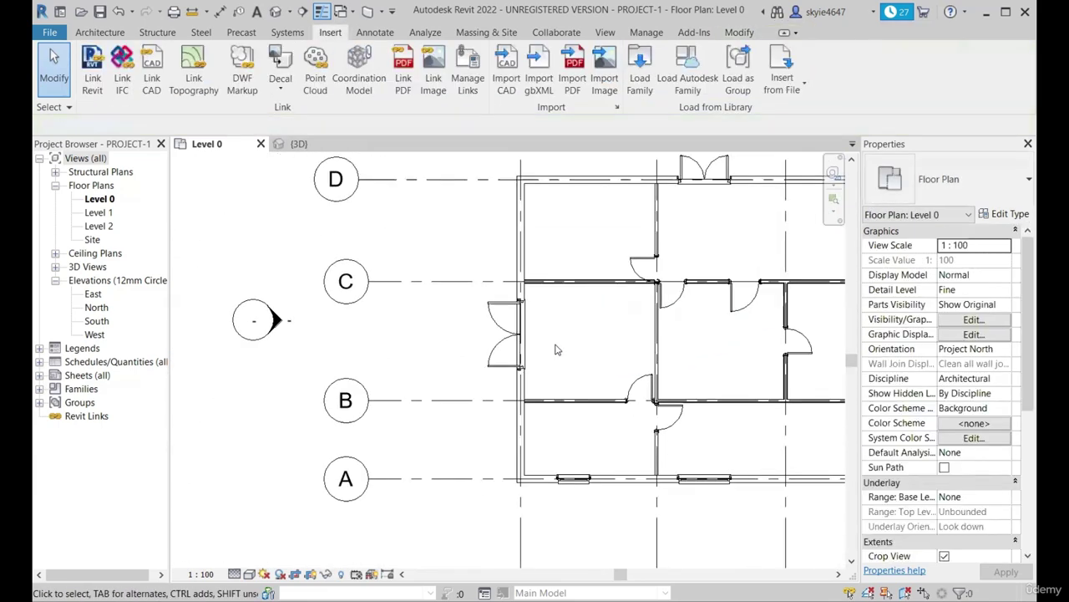
{"action": "scroll", "coordinate": [615, 508], "scroll_direction": "up", "scroll_amount": 1}
{"action": "middle_click_drag", "start_coordinate": [615, 510], "coordinate": [571, 477]}
{"action": "scroll", "coordinate": [499, 472], "scroll_direction": "up", "scroll_amount": 2}
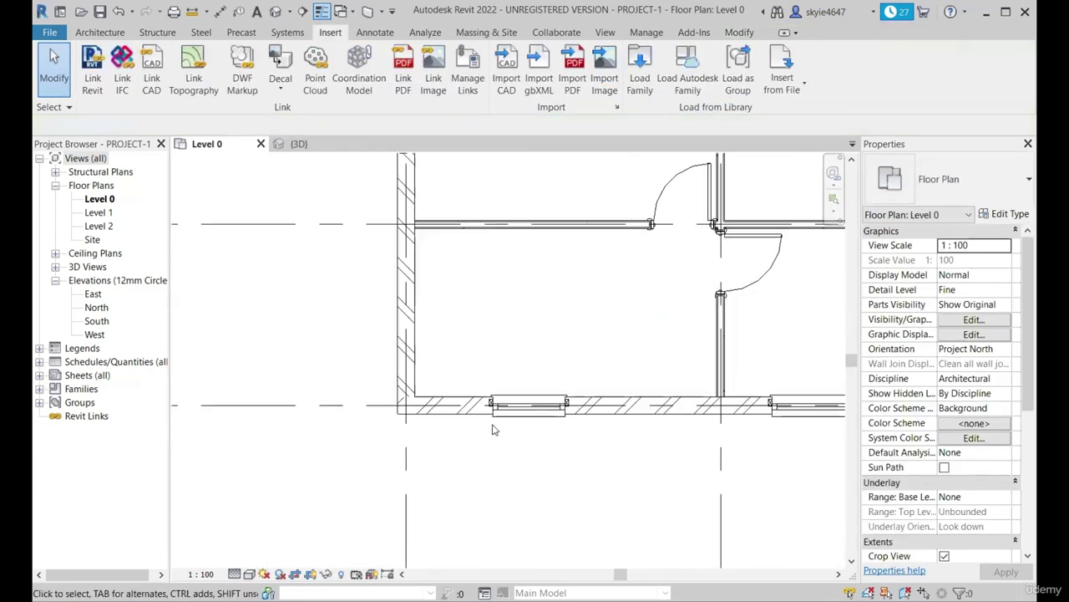
{"action": "left_click", "coordinate": [219, 11]}
{"action": "scroll", "coordinate": [406, 365], "scroll_direction": "up", "scroll_amount": 3}
{"action": "left_click", "coordinate": [448, 372]}
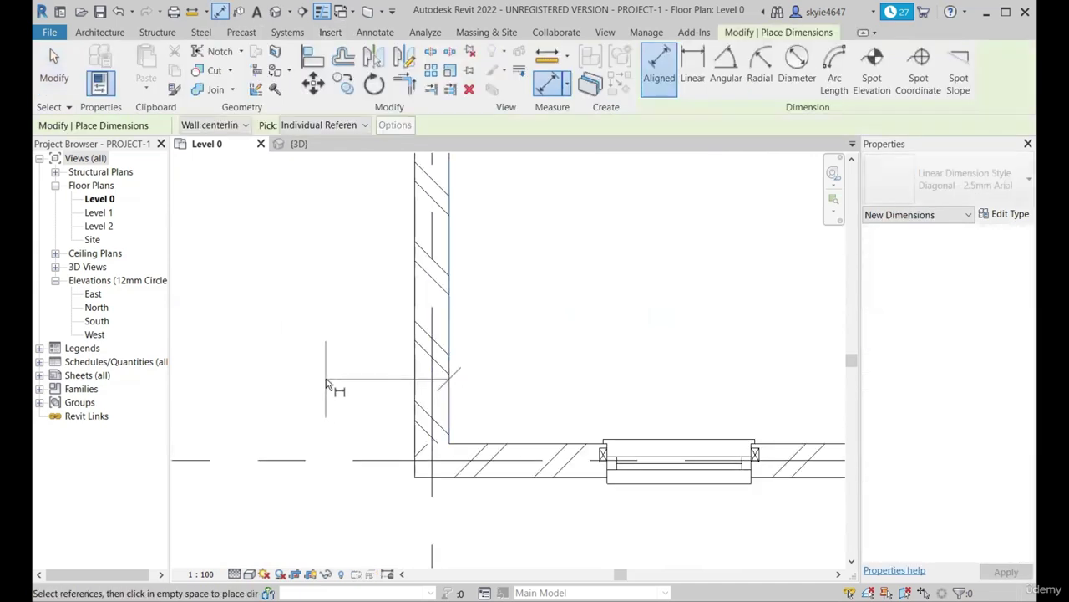
{"action": "scroll", "coordinate": [326, 380], "scroll_direction": "down", "scroll_amount": 4}
{"action": "scroll", "coordinate": [596, 405], "scroll_direction": "up", "scroll_amount": 3}
{"action": "scroll", "coordinate": [493, 440], "scroll_direction": "down", "scroll_amount": 2}
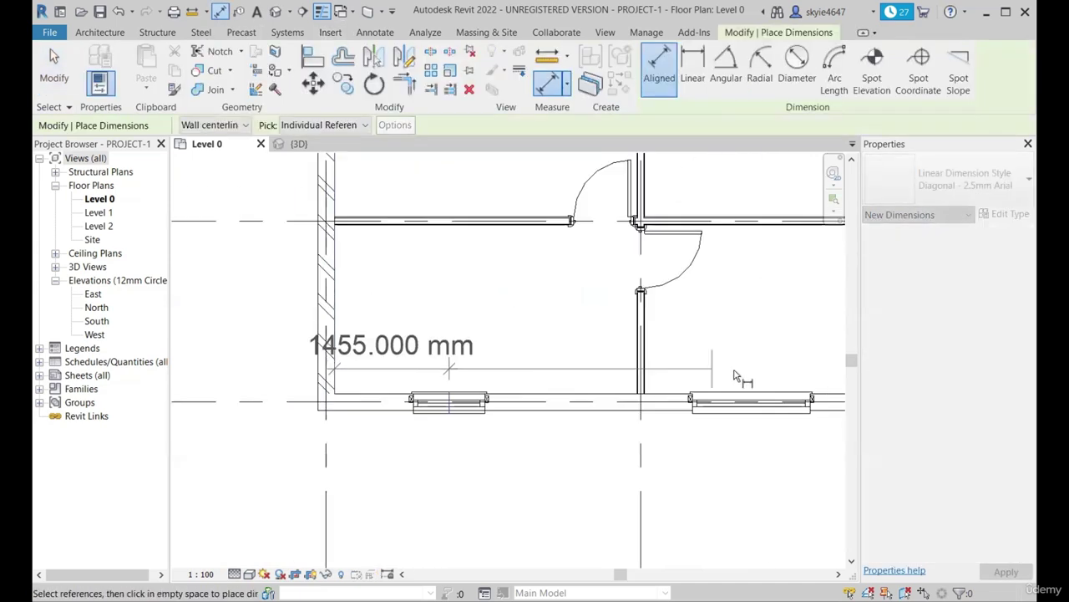
{"action": "scroll", "coordinate": [592, 368], "scroll_direction": "up", "scroll_amount": 4}
{"action": "left_click", "coordinate": [596, 365]}
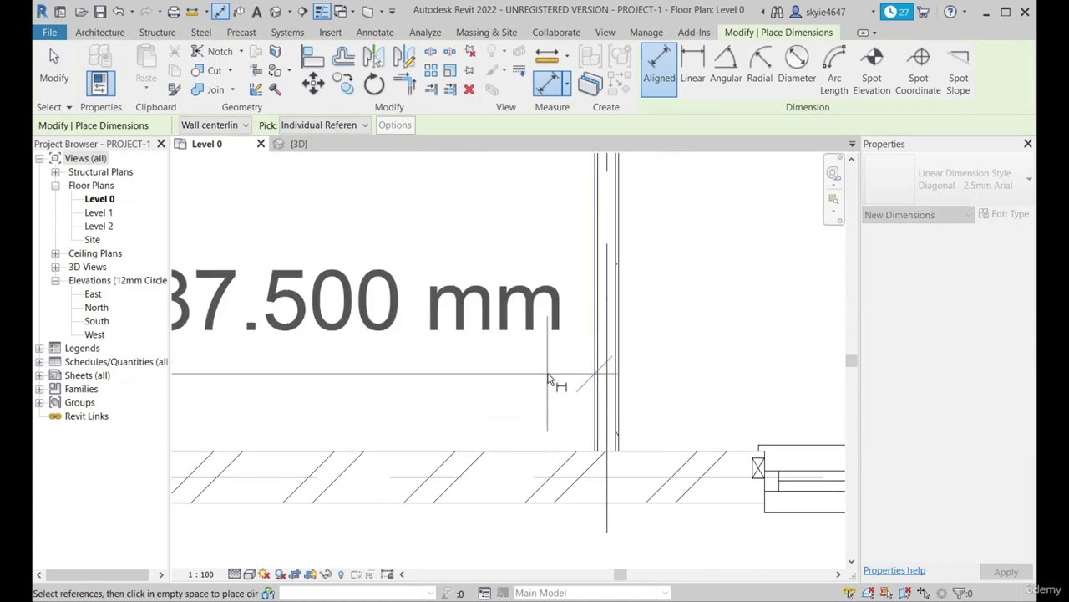
{"action": "scroll", "coordinate": [547, 370], "scroll_direction": "down", "scroll_amount": 3}
{"action": "left_click", "coordinate": [542, 367]}
{"action": "scroll", "coordinate": [540, 367], "scroll_direction": "down", "scroll_amount": 3}
{"action": "scroll", "coordinate": [422, 376], "scroll_direction": "up", "scroll_amount": 3}
{"action": "key", "text": "Escape"}
- Delete the dimension string running past the corner room's window
{"action": "left_click", "coordinate": [533, 420]}
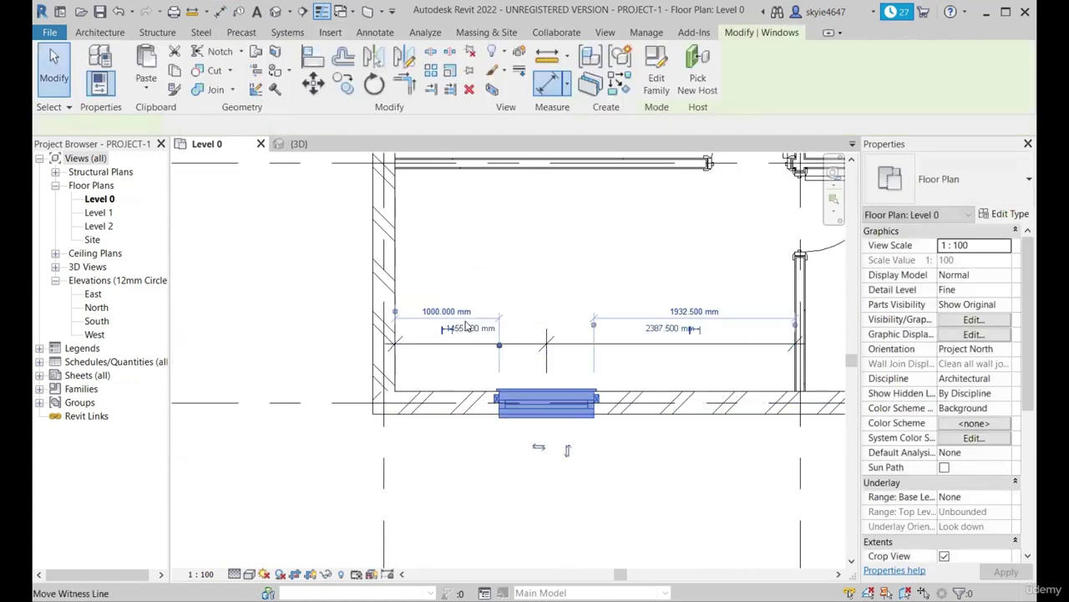
{"action": "scroll", "coordinate": [526, 413], "scroll_direction": "up", "scroll_amount": 2}
{"action": "scroll", "coordinate": [519, 418], "scroll_direction": "down", "scroll_amount": 2}
{"action": "key", "text": "Escape"}
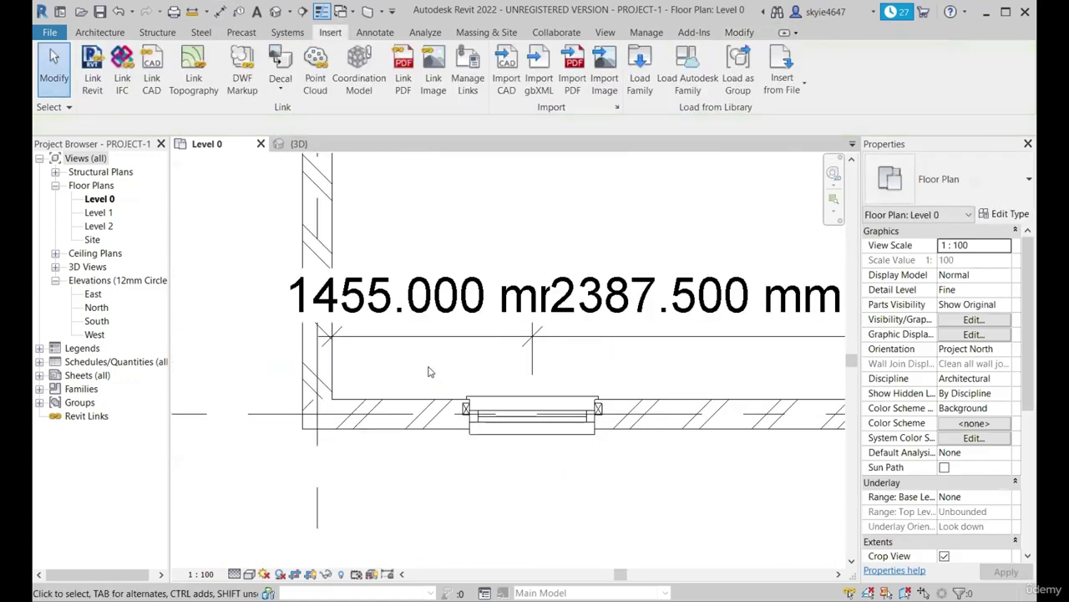
{"action": "left_click", "coordinate": [499, 353]}
{"action": "key", "text": "Delete"}
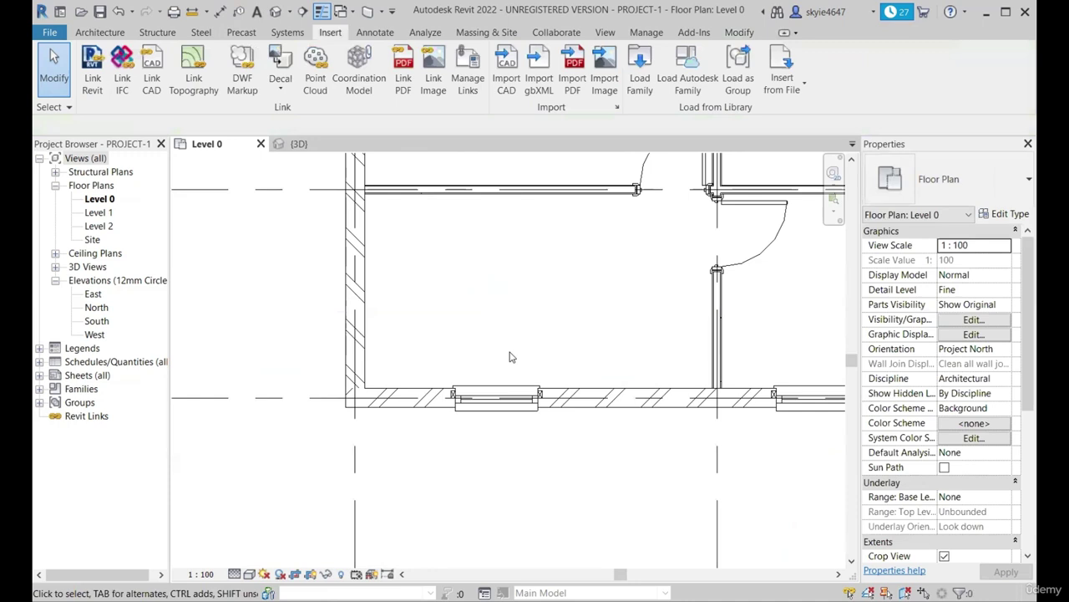
- Start an aligned dimension and make it reference wall faces instead of wall centrelines
{"action": "left_click", "coordinate": [222, 11]}
{"action": "scroll", "coordinate": [382, 384], "scroll_direction": "up", "scroll_amount": 4}
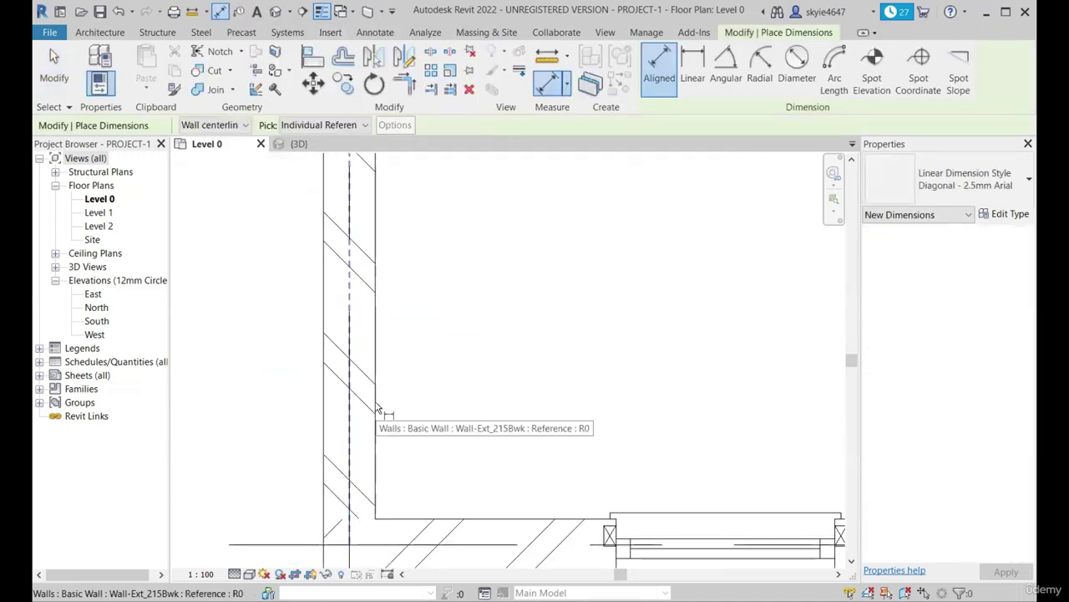
{"action": "key", "text": "Tab"}
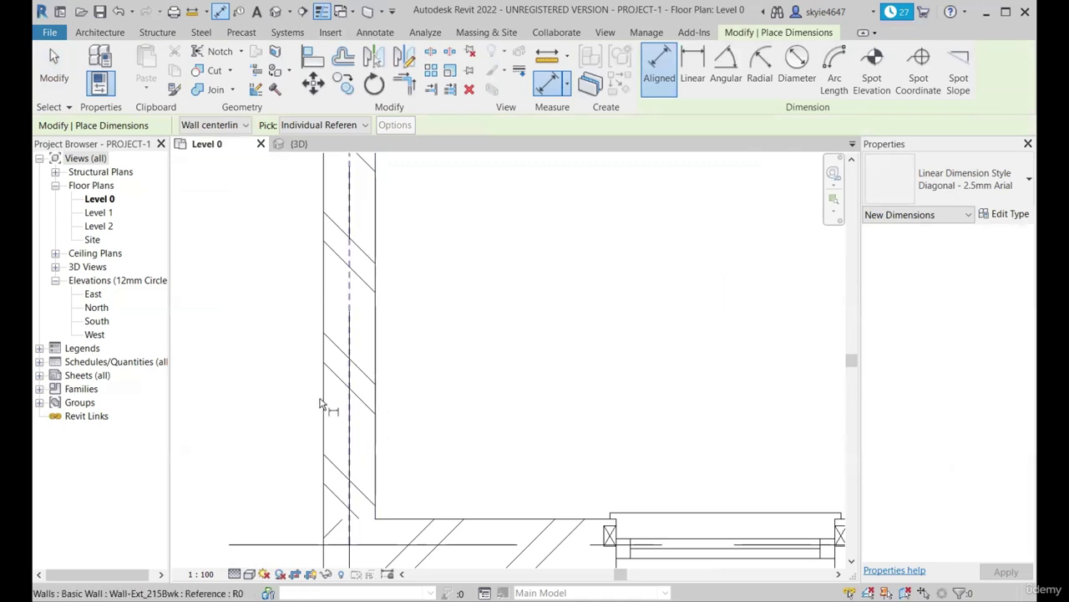
{"action": "left_click", "coordinate": [234, 125]}
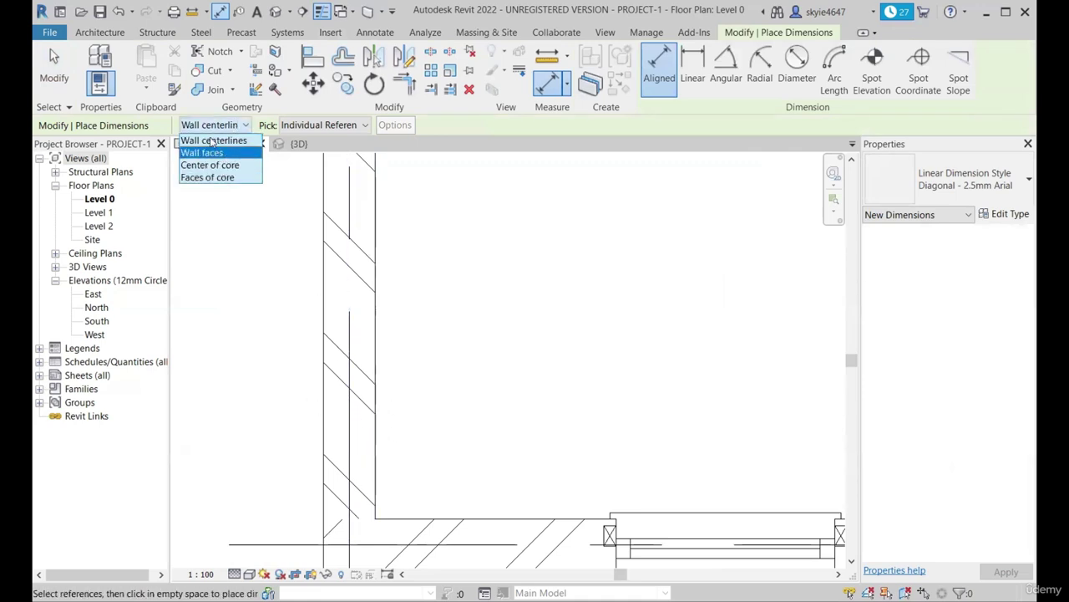
{"action": "left_click", "coordinate": [228, 127]}
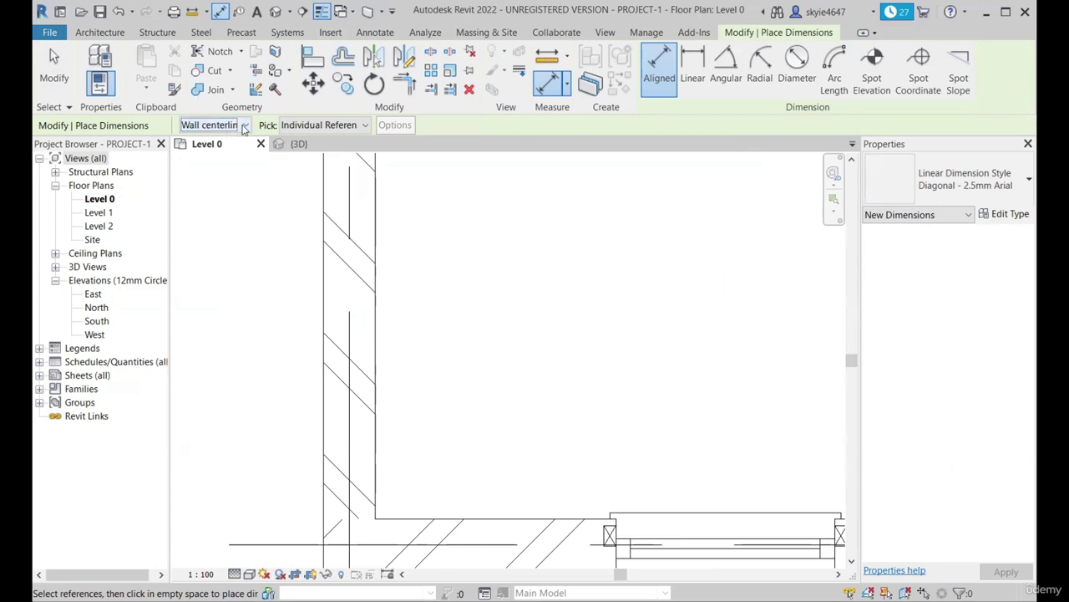
{"action": "left_click", "coordinate": [244, 127]}
{"action": "left_click", "coordinate": [218, 151]}
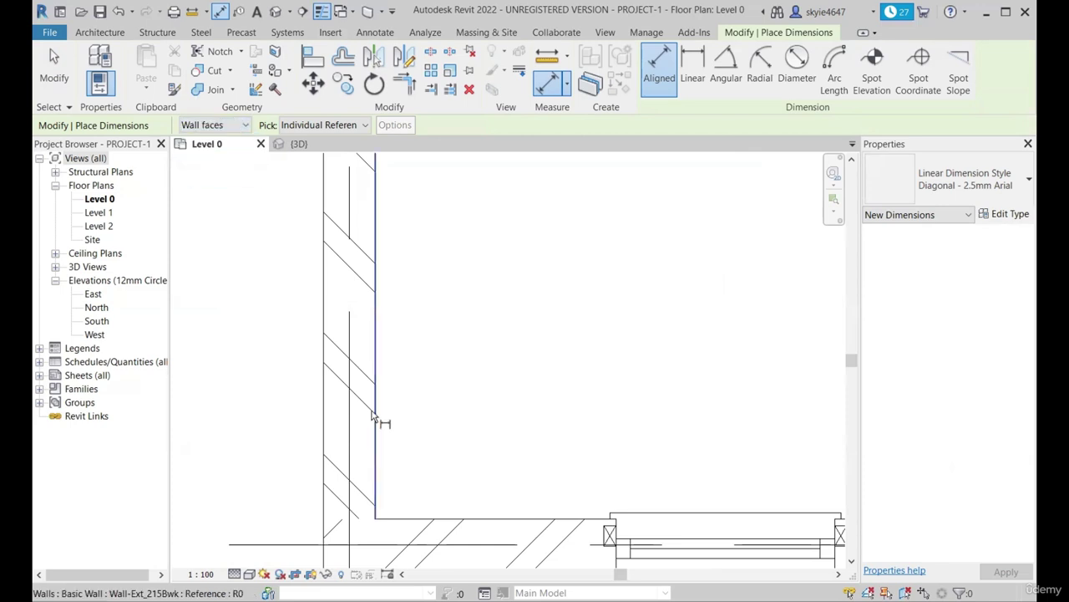
- Dimension the corner room's window on grid A from the exterior wall's inner face through the window centre to the grid 2 partition face
{"action": "left_click", "coordinate": [375, 422]}
{"action": "scroll", "coordinate": [331, 359], "scroll_direction": "down", "scroll_amount": 4}
{"action": "scroll", "coordinate": [557, 430], "scroll_direction": "up", "scroll_amount": 5}
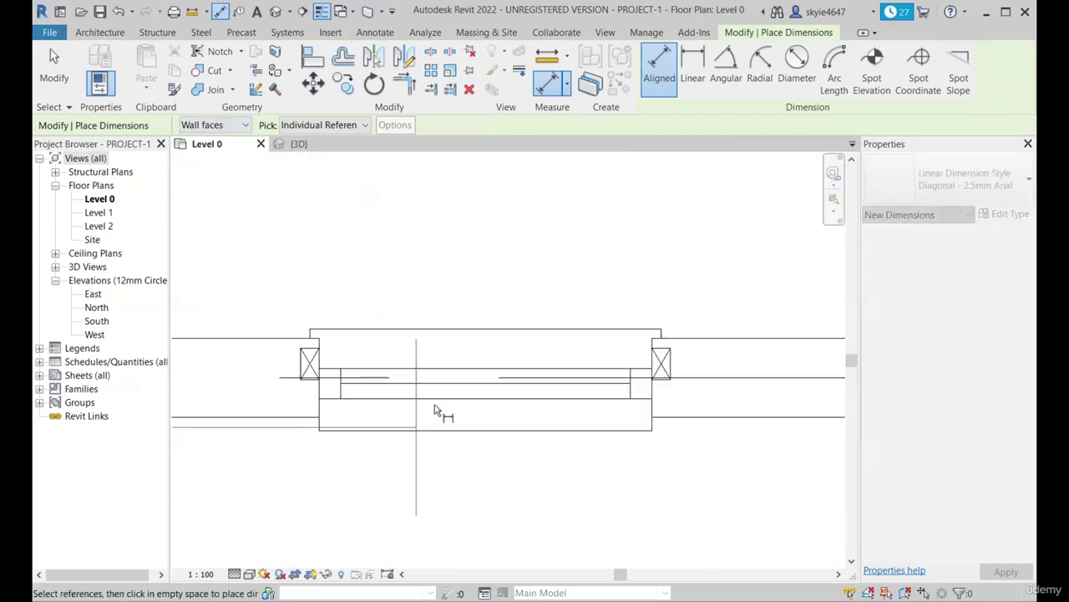
{"action": "scroll", "coordinate": [485, 352], "scroll_direction": "up", "scroll_amount": 2}
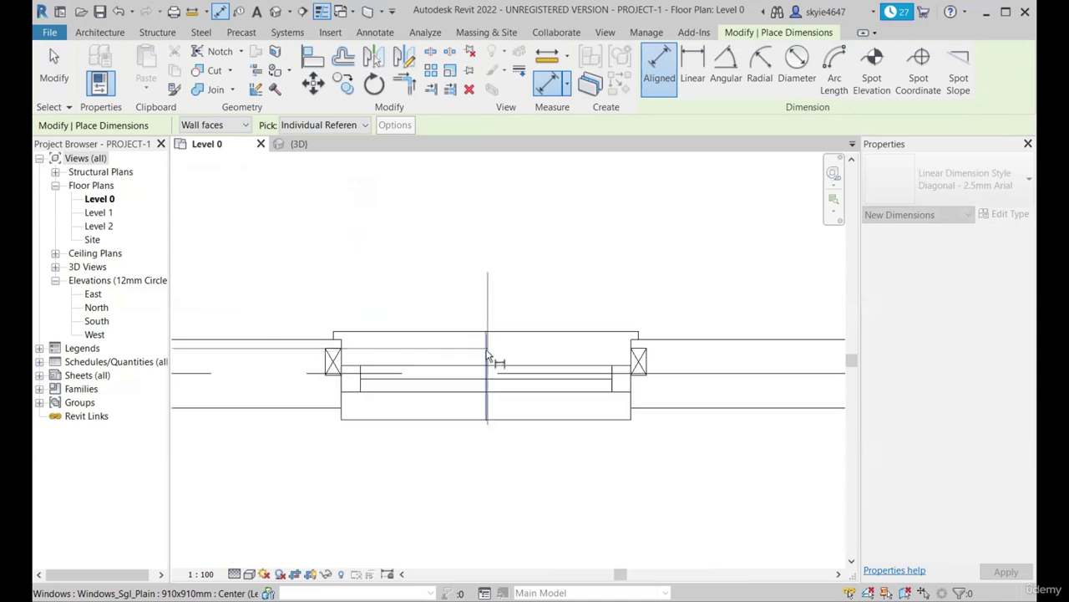
{"action": "scroll", "coordinate": [505, 380], "scroll_direction": "down", "scroll_amount": 3}
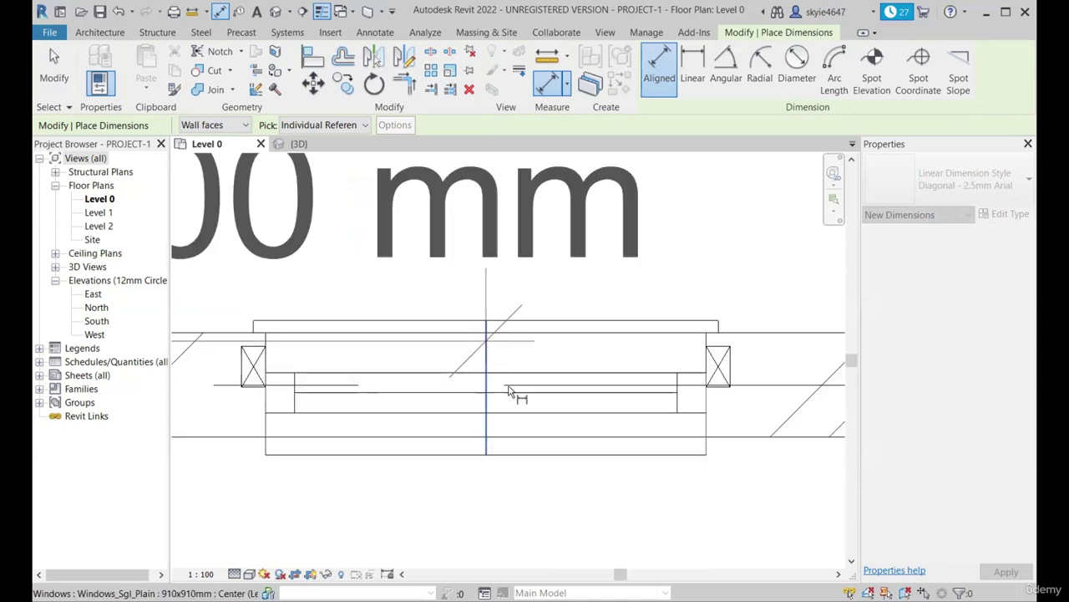
{"action": "scroll", "coordinate": [510, 393], "scroll_direction": "down", "scroll_amount": 3}
{"action": "middle_click_drag", "start_coordinate": [803, 349], "coordinate": [738, 349]}
{"action": "scroll", "coordinate": [737, 349], "scroll_direction": "up", "scroll_amount": 2}
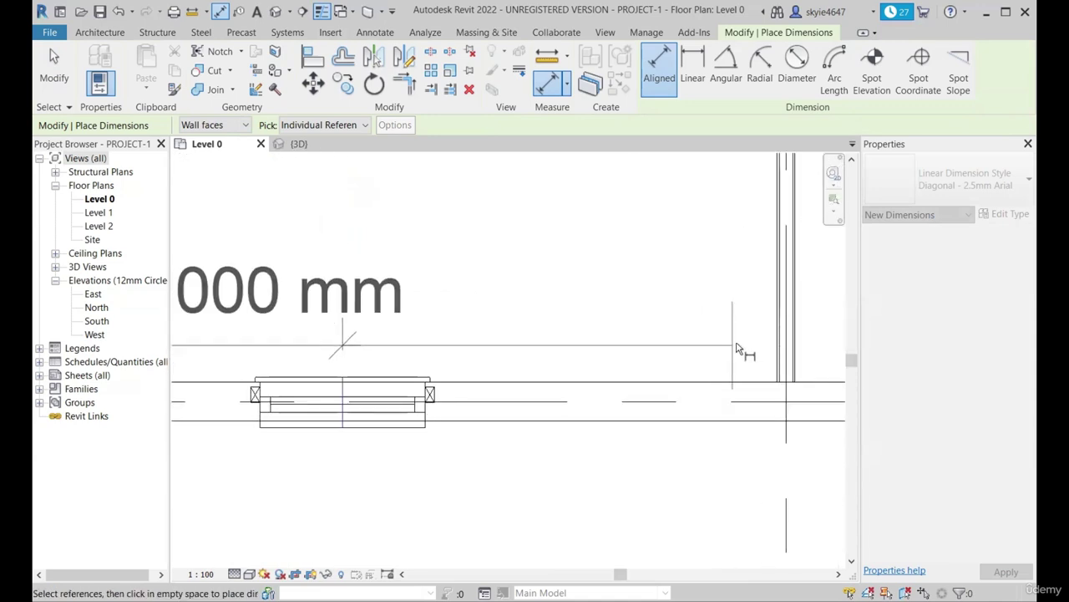
{"action": "scroll", "coordinate": [772, 332], "scroll_direction": "up", "scroll_amount": 2}
{"action": "scroll", "coordinate": [781, 341], "scroll_direction": "down", "scroll_amount": 1}
{"action": "scroll", "coordinate": [794, 345], "scroll_direction": "down", "scroll_amount": 4}
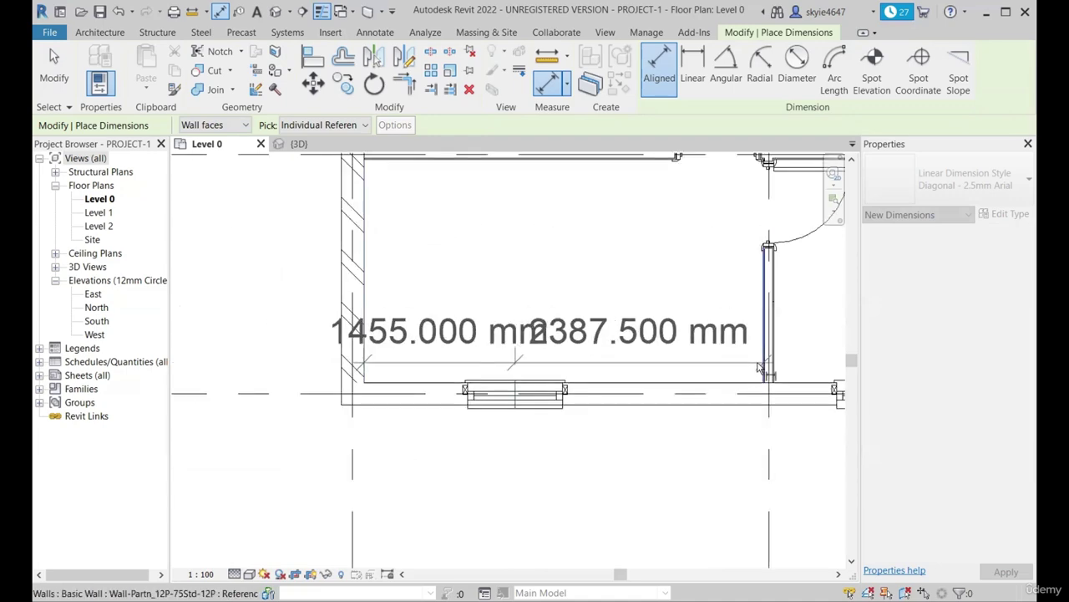
{"action": "scroll", "coordinate": [701, 356], "scroll_direction": "up", "scroll_amount": 5}
{"action": "key", "text": "Escape"}
{"action": "key", "text": "Escape"}
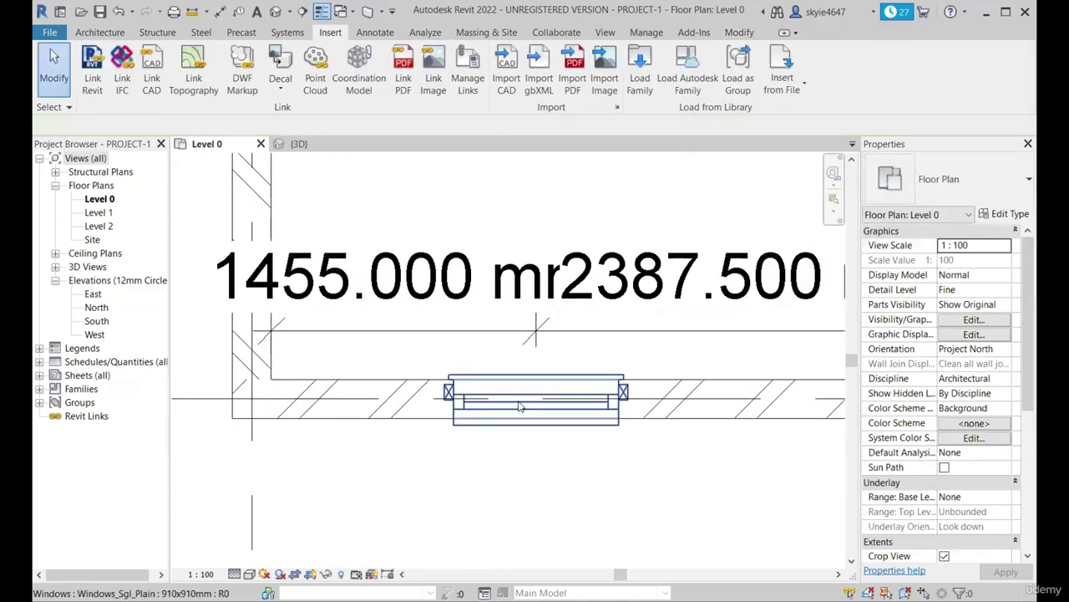
- Set the distance from the exterior wall's inner face to the corner room window's centre to 1500 mm
{"action": "left_click", "coordinate": [485, 395]}
{"action": "scroll", "coordinate": [501, 301], "scroll_direction": "up", "scroll_amount": 2}
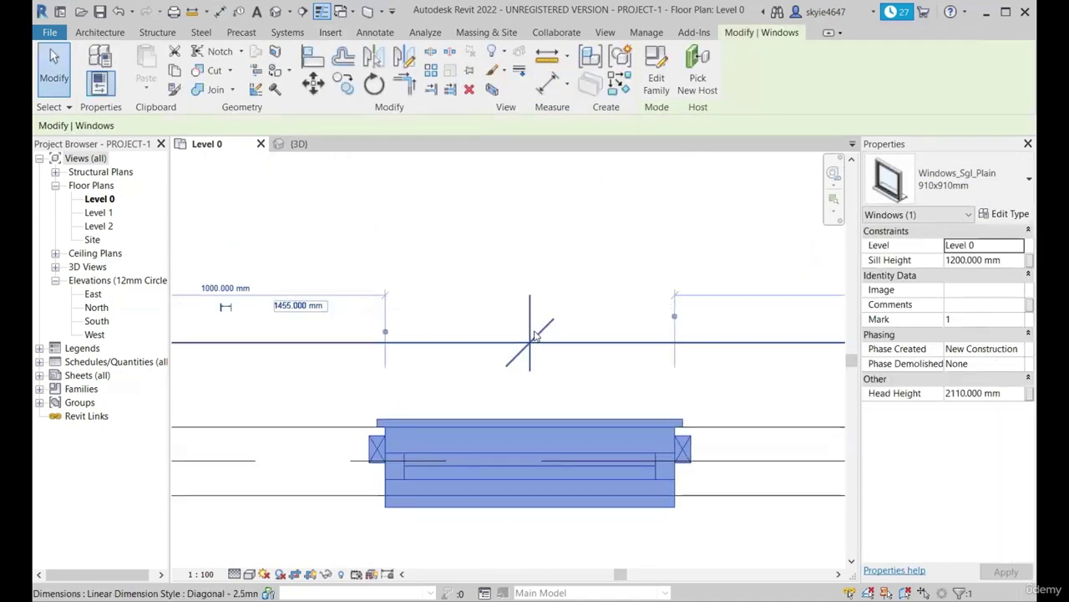
{"action": "scroll", "coordinate": [540, 363], "scroll_direction": "down", "scroll_amount": 2}
{"action": "scroll", "coordinate": [389, 322], "scroll_direction": "up", "scroll_amount": 3}
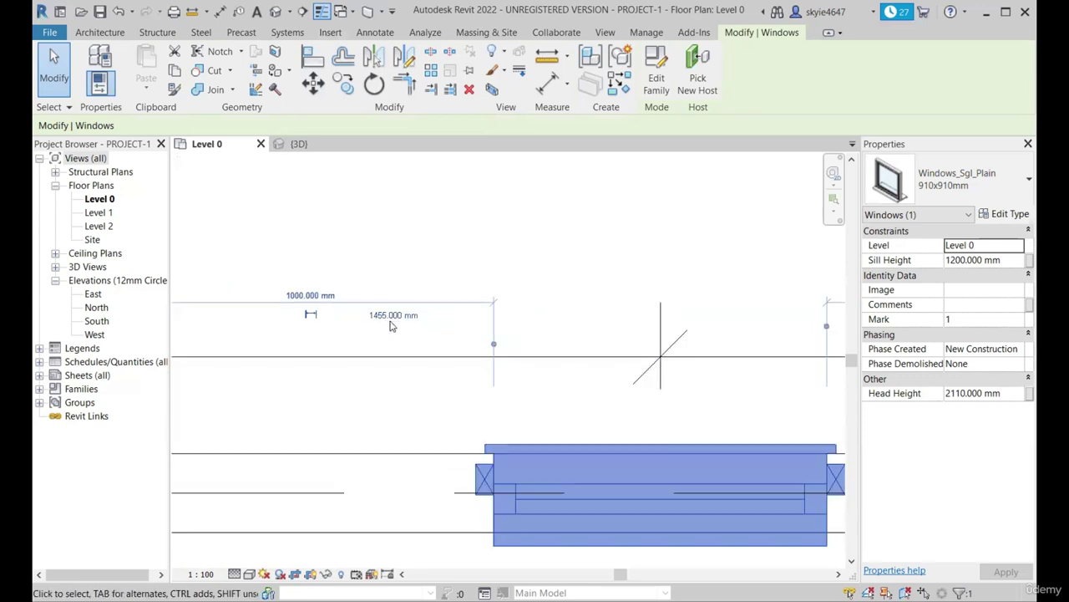
{"action": "scroll", "coordinate": [386, 329], "scroll_direction": "down", "scroll_amount": 4}
{"action": "scroll", "coordinate": [393, 329], "scroll_direction": "up", "scroll_amount": 3}
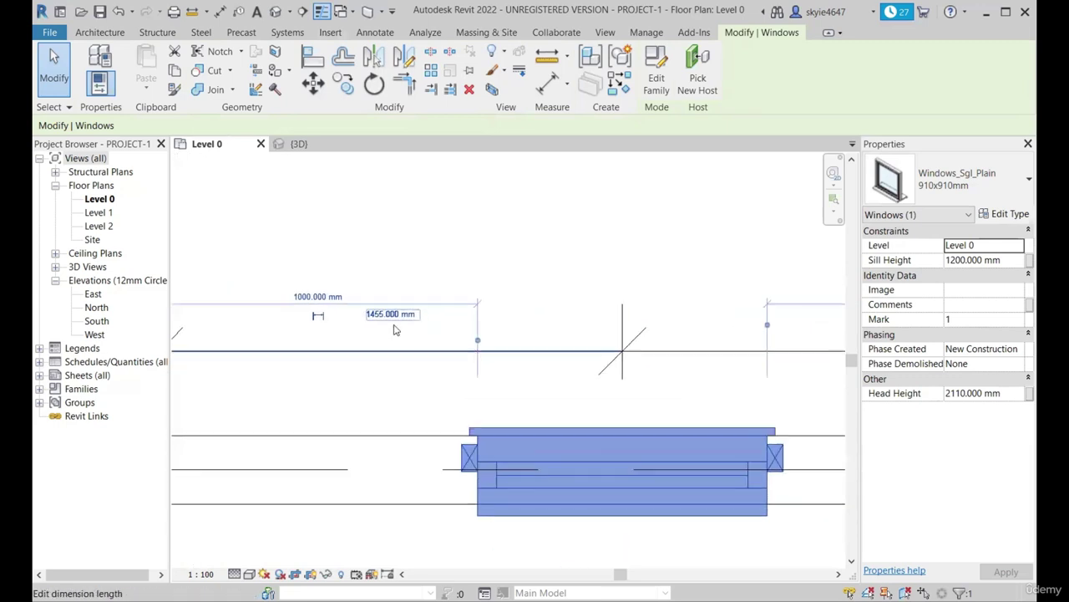
{"action": "left_click", "coordinate": [392, 319]}
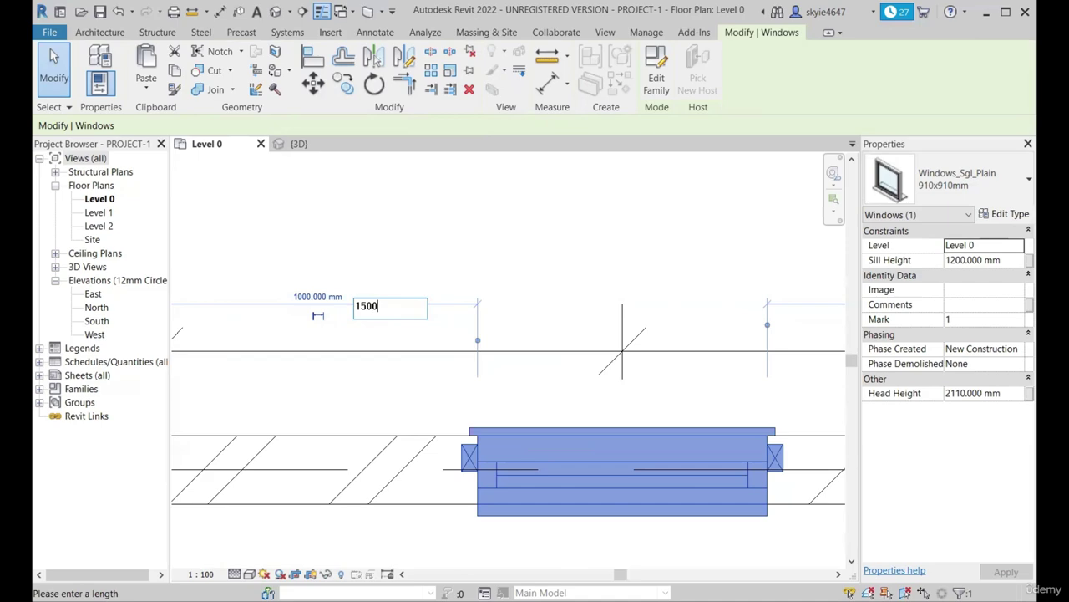
{"action": "type", "text": "1500"}
{"action": "key", "text": "Return"}
{"action": "scroll", "coordinate": [489, 376], "scroll_direction": "down", "scroll_amount": 4}
{"action": "key", "text": "Escape"}
- Delete the dimension string running across the corner room's window
{"action": "scroll", "coordinate": [489, 376], "scroll_direction": "up", "scroll_amount": 5}
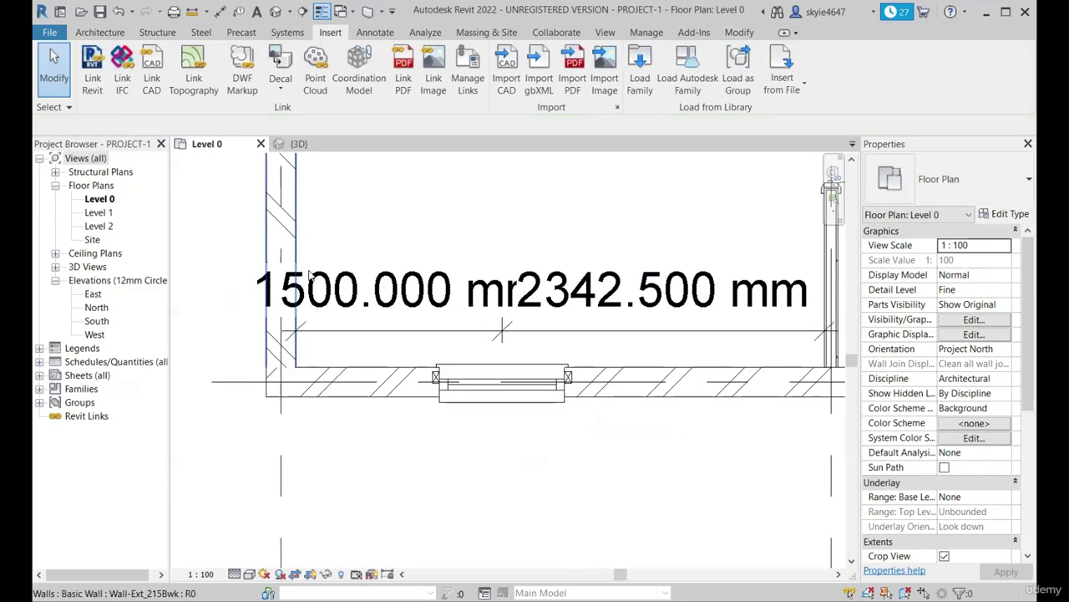
{"action": "scroll", "coordinate": [309, 276], "scroll_direction": "down", "scroll_amount": 5}
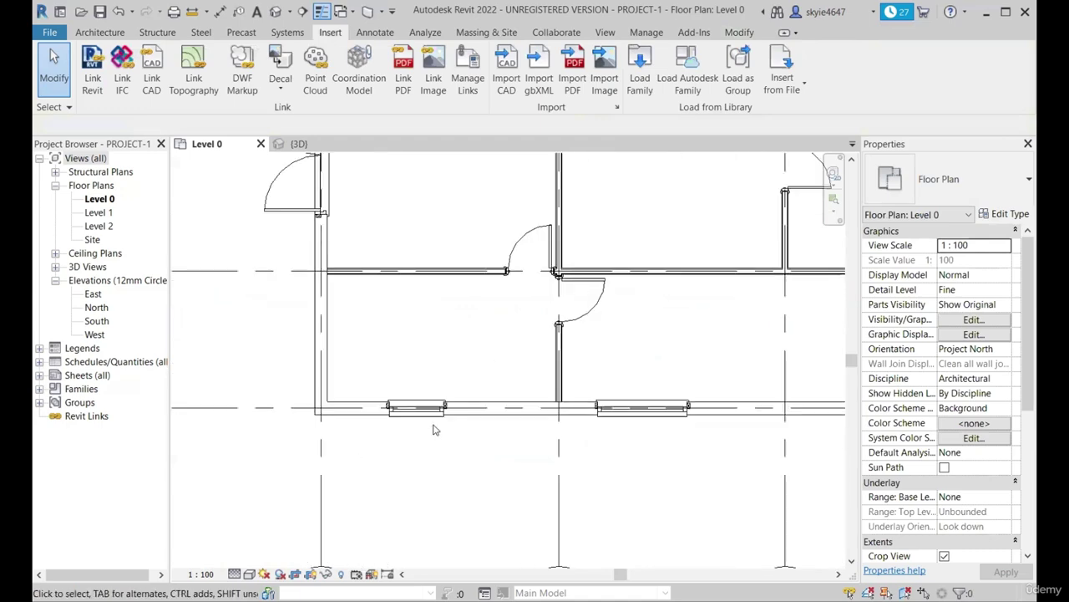
{"action": "scroll", "coordinate": [434, 428], "scroll_direction": "down", "scroll_amount": 3}
{"action": "scroll", "coordinate": [436, 426], "scroll_direction": "up", "scroll_amount": 4}
{"action": "scroll", "coordinate": [443, 425], "scroll_direction": "down", "scroll_amount": 4}
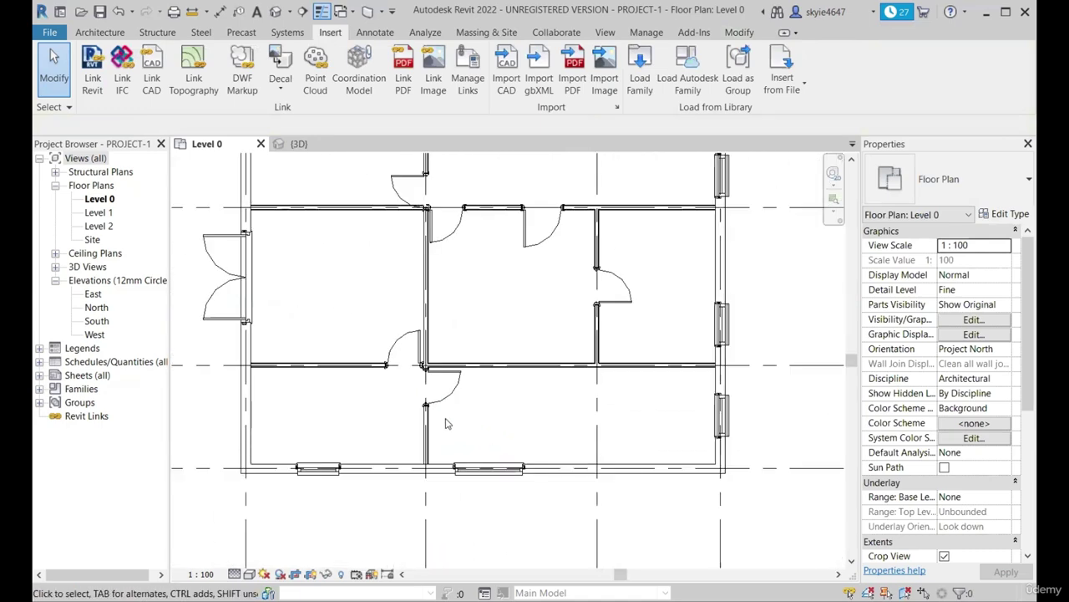
- Set the arched sash window on grid 4 between grids B and C to 500 mm from the grid B partition
{"action": "middle_click_drag", "start_coordinate": [672, 329], "coordinate": [580, 422]}
{"action": "scroll", "coordinate": [652, 426], "scroll_direction": "up", "scroll_amount": 1}
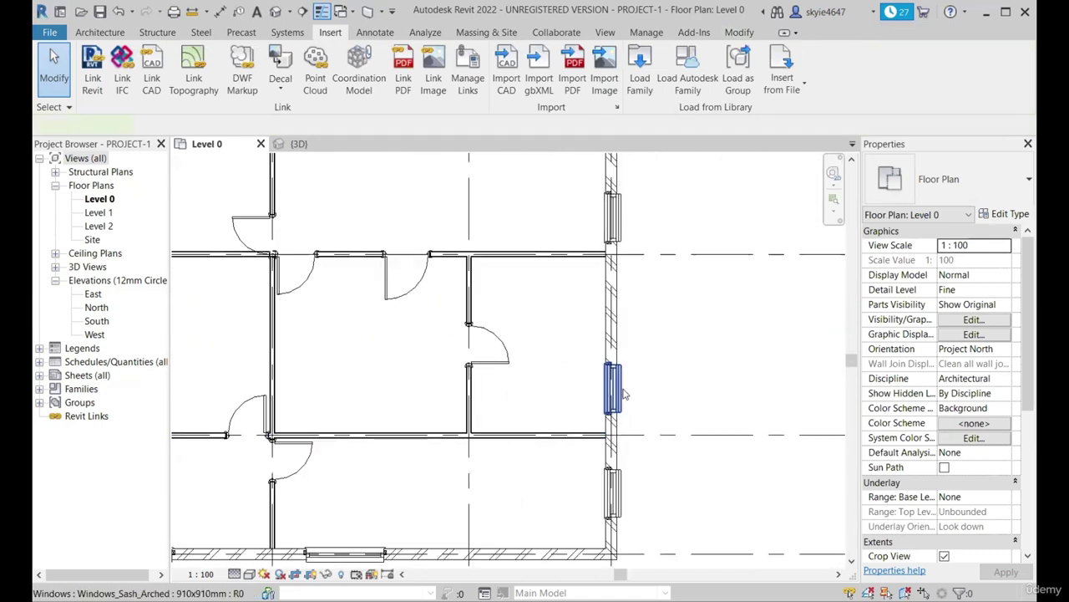
{"action": "left_click", "coordinate": [624, 394]}
{"action": "scroll", "coordinate": [624, 395], "scroll_direction": "up", "scroll_amount": 3}
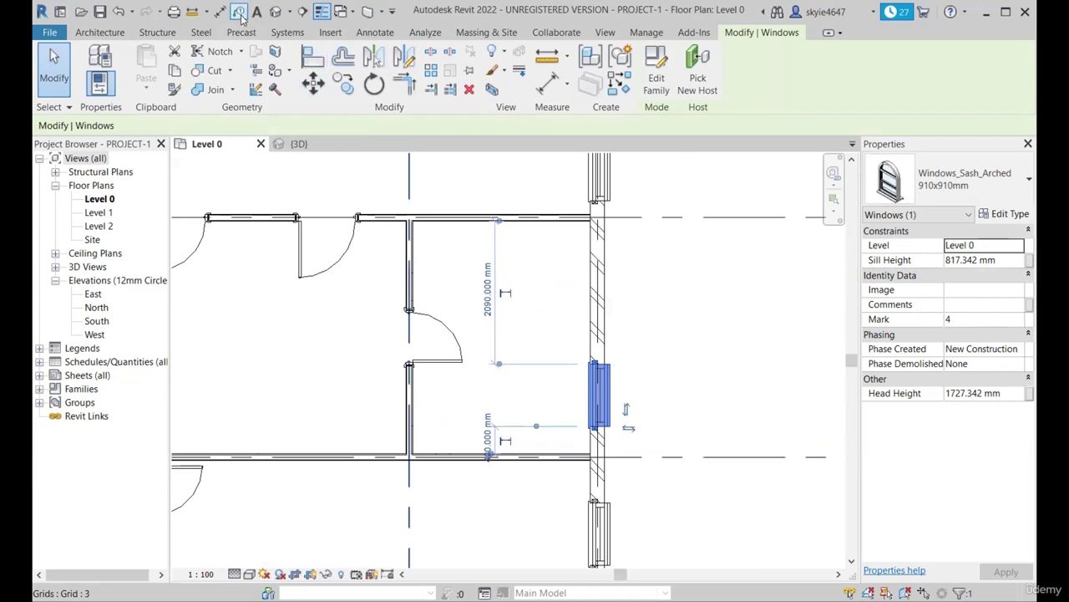
{"action": "scroll", "coordinate": [608, 345], "scroll_direction": "up", "scroll_amount": 2}
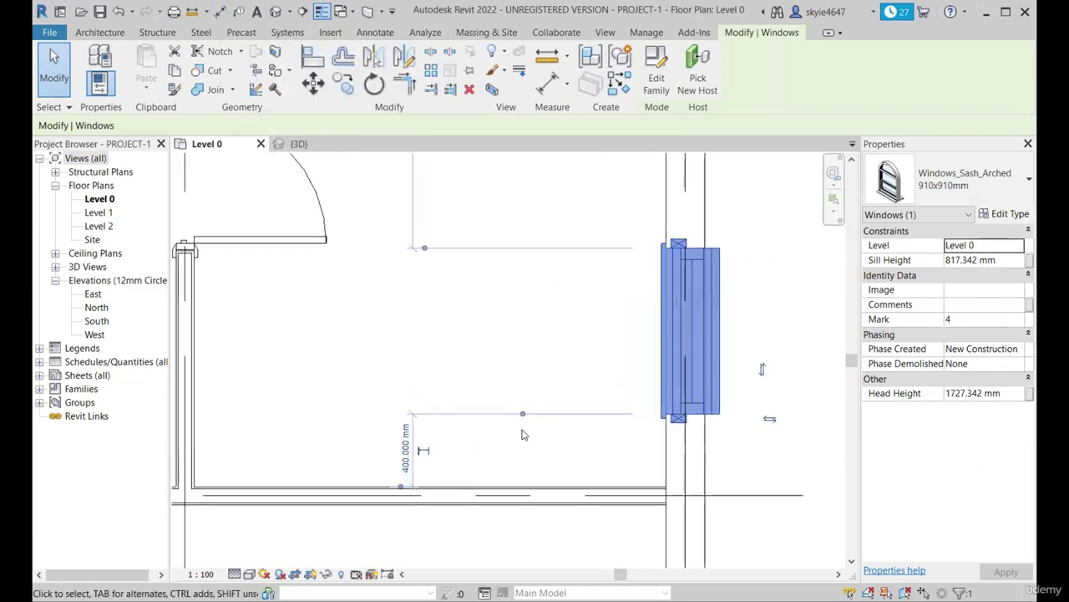
{"action": "scroll", "coordinate": [585, 368], "scroll_direction": "down", "scroll_amount": 3}
{"action": "scroll", "coordinate": [481, 263], "scroll_direction": "up", "scroll_amount": 2}
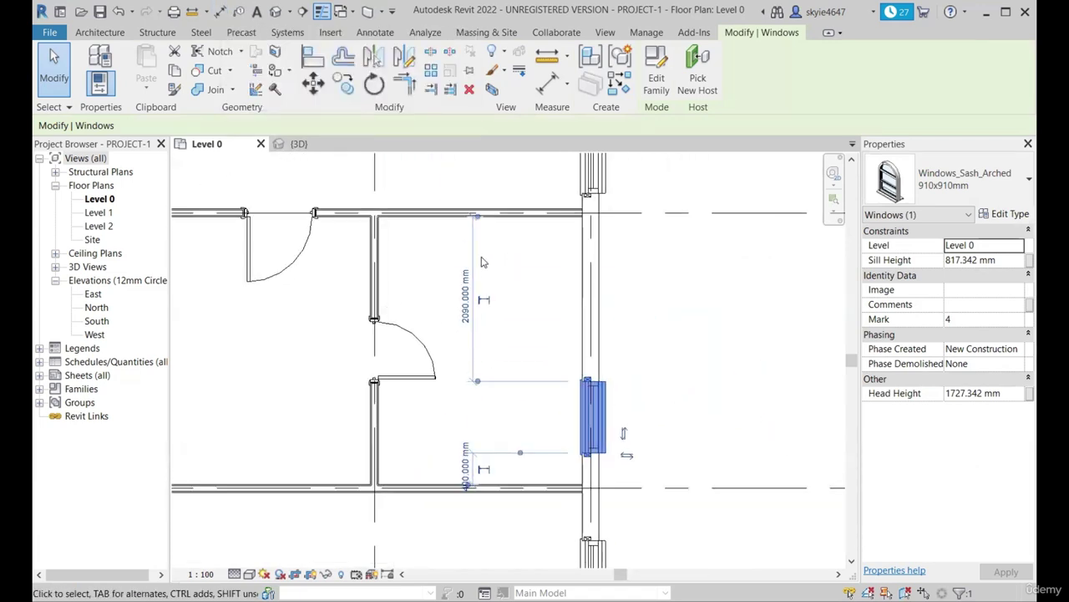
{"action": "scroll", "coordinate": [484, 494], "scroll_direction": "up", "scroll_amount": 2}
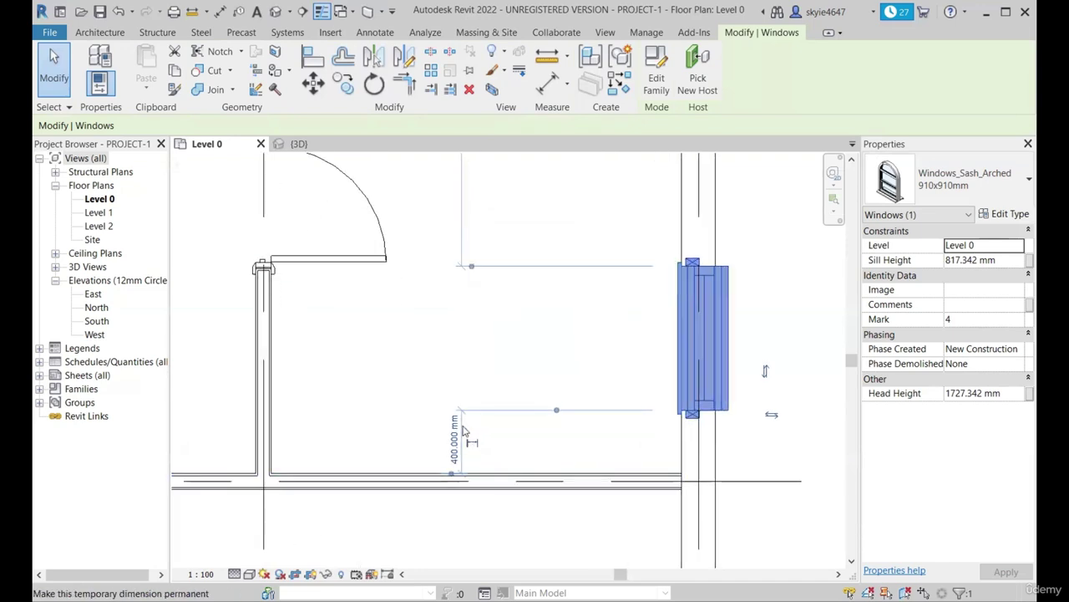
{"action": "scroll", "coordinate": [423, 490], "scroll_direction": "down", "scroll_amount": 2}
{"action": "scroll", "coordinate": [452, 449], "scroll_direction": "up", "scroll_amount": 2}
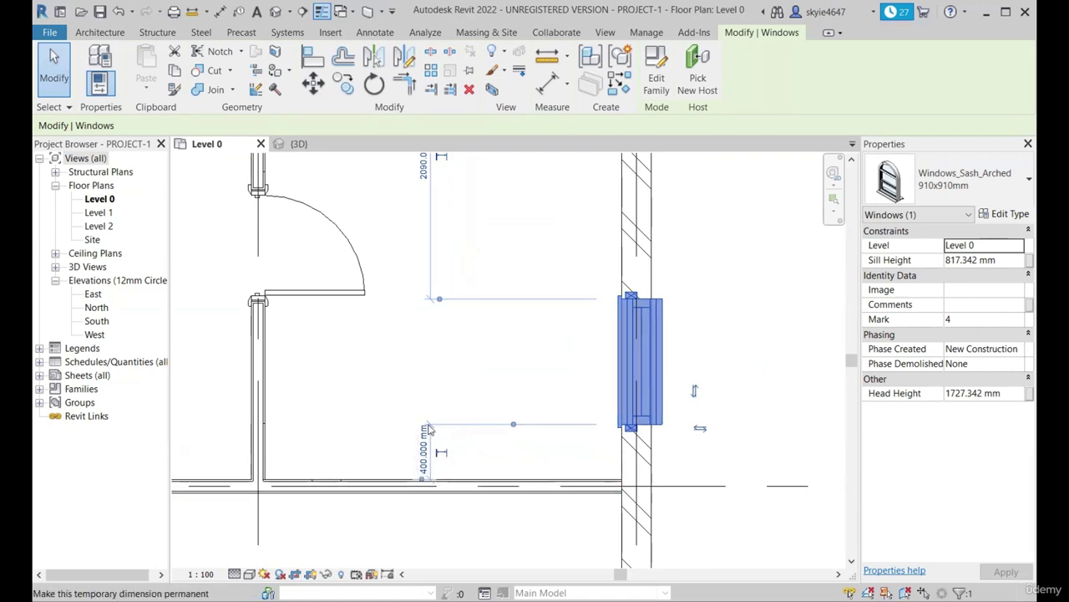
{"action": "left_click", "coordinate": [424, 451]}
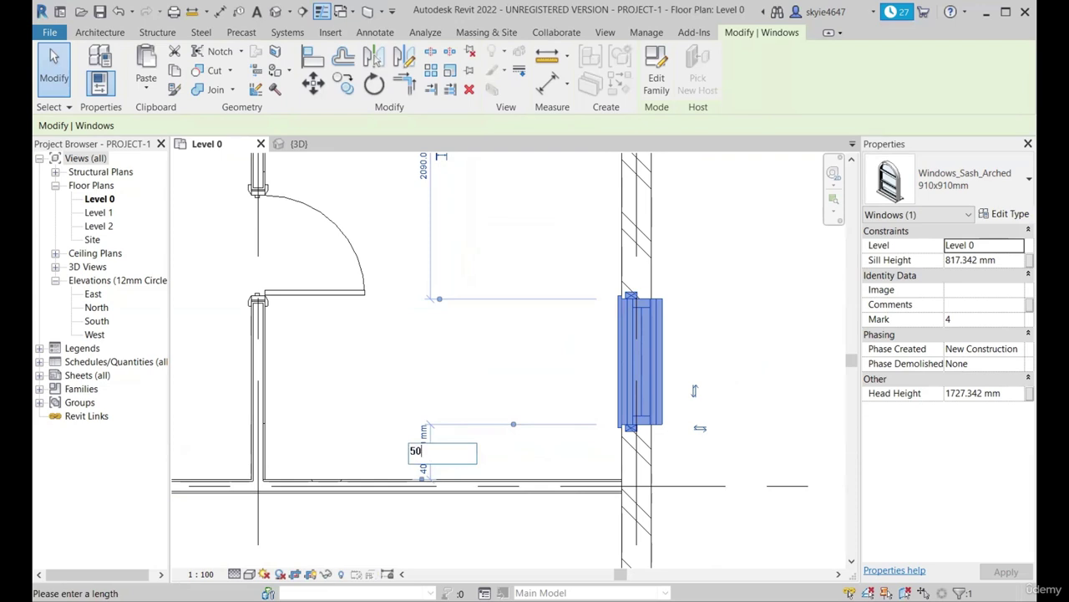
{"action": "type", "text": "500"}
{"action": "key", "text": "Return"}
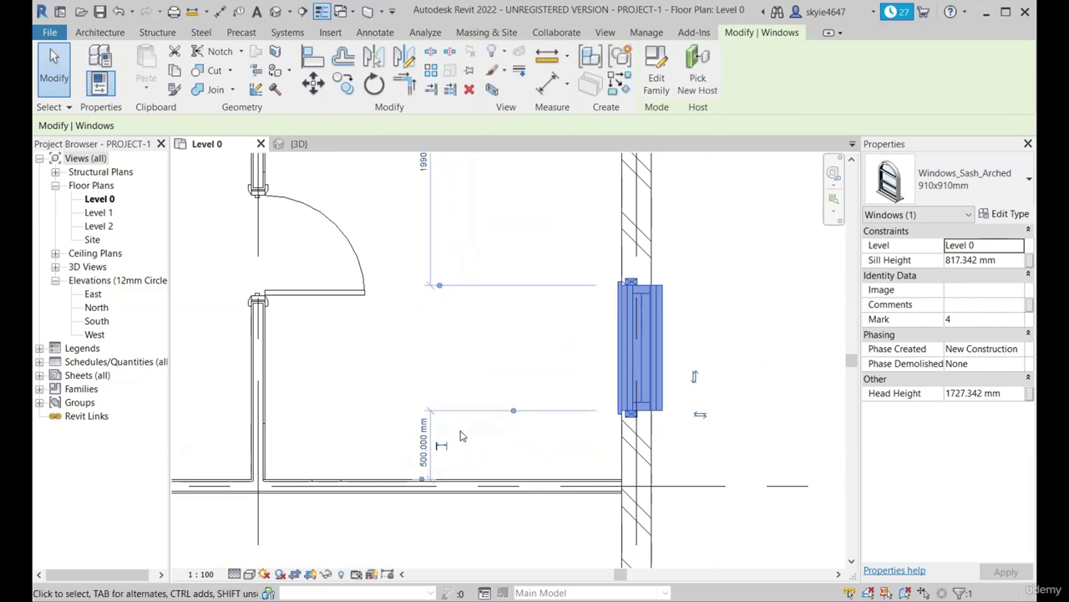
- Check the grid 4 arched window's distances to the grid B and grid C partitions, and clear the selection
{"action": "scroll", "coordinate": [460, 431], "scroll_direction": "down", "scroll_amount": 3}
{"action": "scroll", "coordinate": [445, 170], "scroll_direction": "up", "scroll_amount": 2}
{"action": "middle_click_drag", "start_coordinate": [486, 388], "coordinate": [490, 404]}
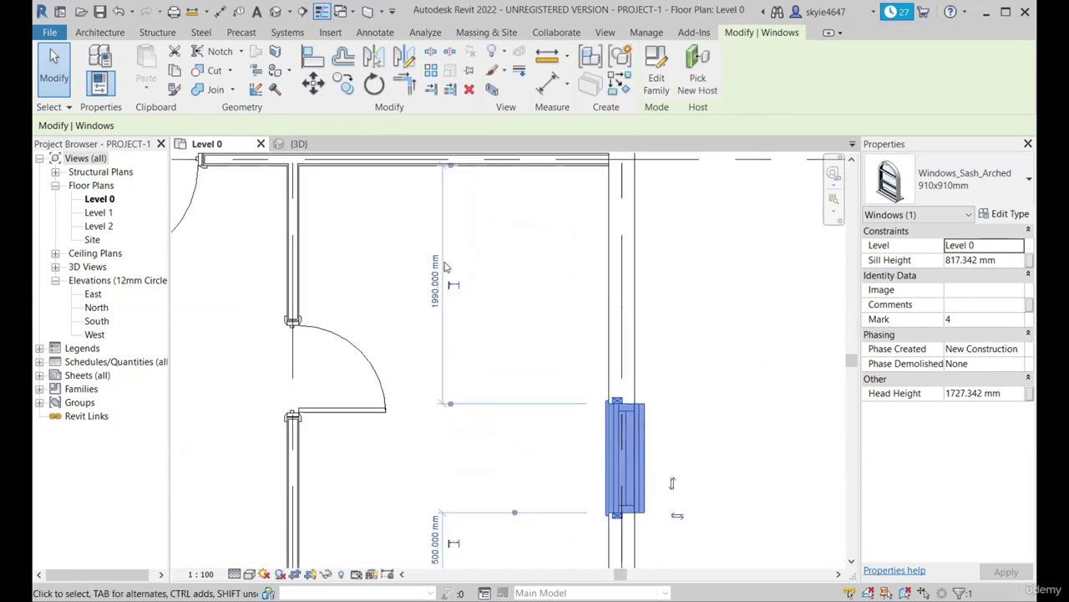
{"action": "scroll", "coordinate": [443, 295], "scroll_direction": "down", "scroll_amount": 1}
{"action": "scroll", "coordinate": [499, 434], "scroll_direction": "down", "scroll_amount": 4}
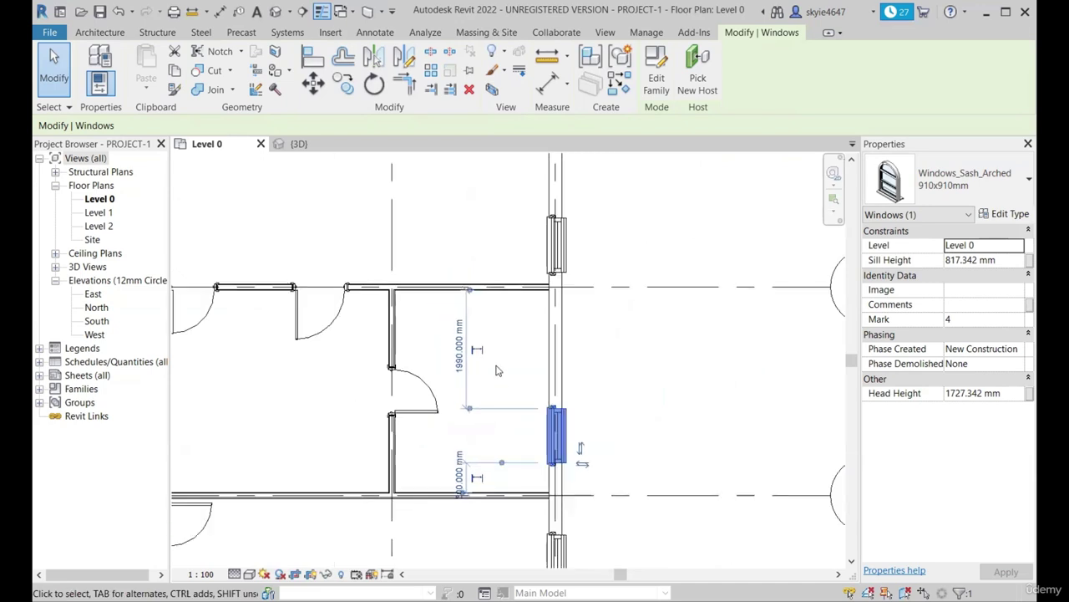
{"action": "scroll", "coordinate": [584, 464], "scroll_direction": "down", "scroll_amount": 1}
{"action": "scroll", "coordinate": [506, 300], "scroll_direction": "up", "scroll_amount": 3}
{"action": "middle_click_drag", "start_coordinate": [509, 294], "coordinate": [558, 363]}
{"action": "scroll", "coordinate": [559, 363], "scroll_direction": "down", "scroll_amount": 2}
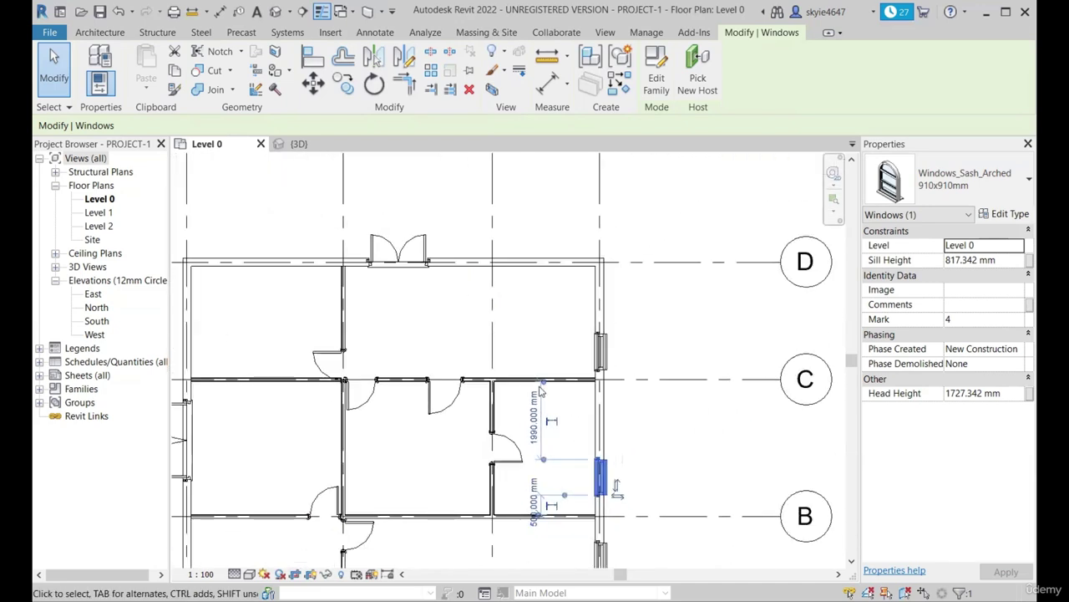
{"action": "scroll", "coordinate": [638, 501], "scroll_direction": "up", "scroll_amount": 2}
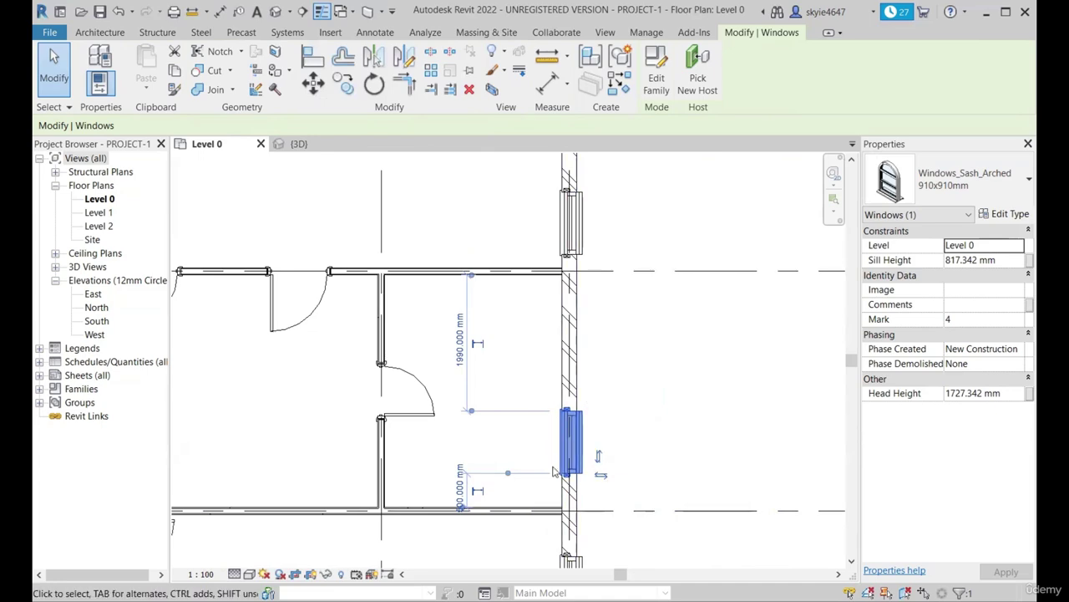
{"action": "scroll", "coordinate": [584, 402], "scroll_direction": "down", "scroll_amount": 1}
{"action": "scroll", "coordinate": [447, 397], "scroll_direction": "up", "scroll_amount": 2}
{"action": "scroll", "coordinate": [451, 401], "scroll_direction": "down", "scroll_amount": 4}
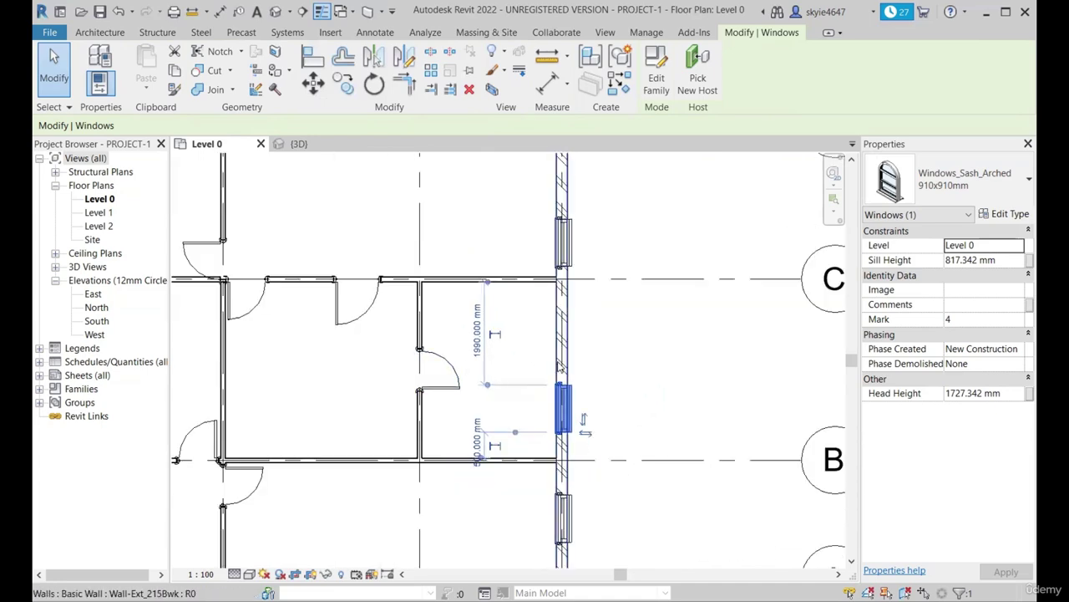
{"action": "key", "text": "Escape"}
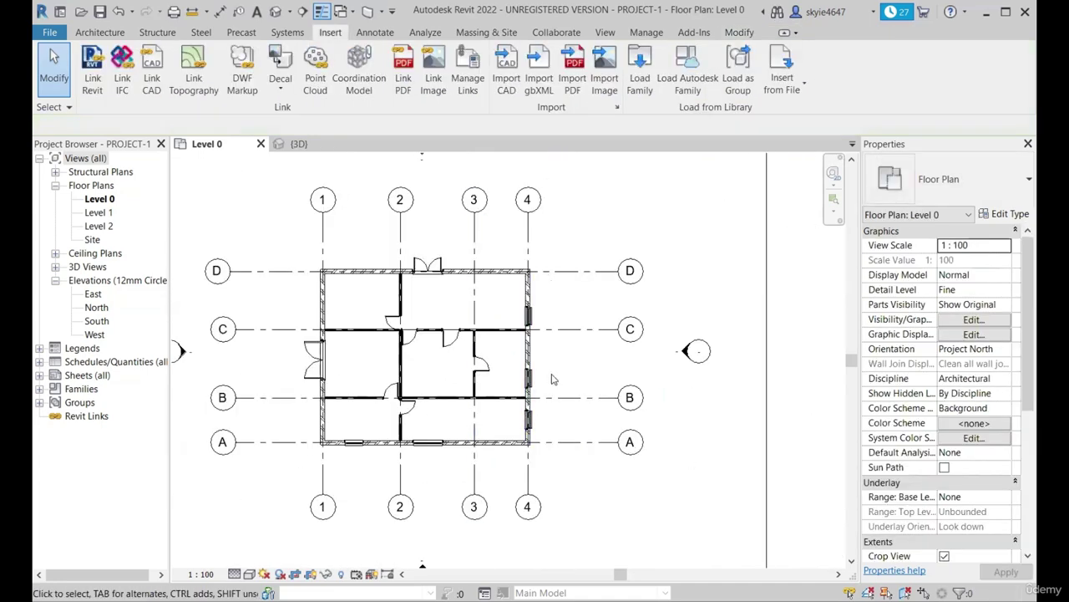